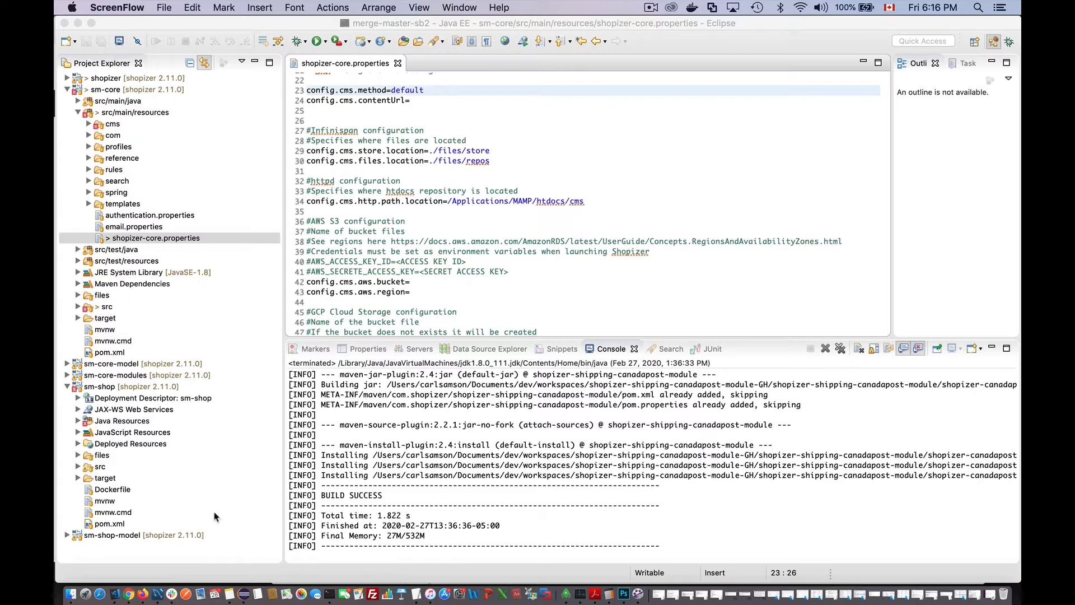
- Bring the Chrome window with the S3 bucket list to the front
{"action": "left_click", "coordinate": [130, 597]}
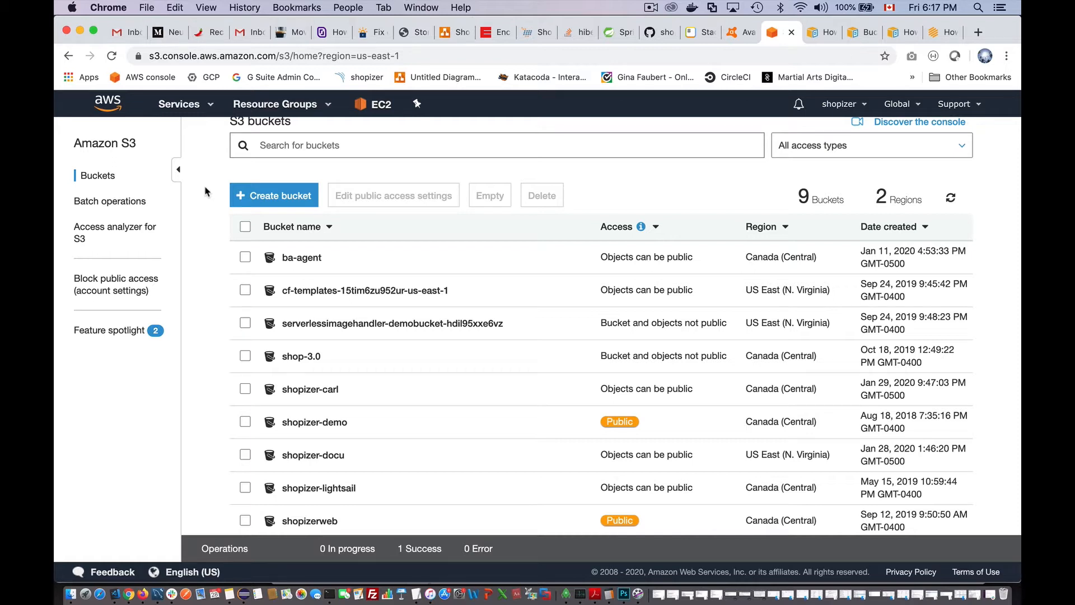
- Start a new bucket named shopizer-2.11.0 in US East (N. Virginia)
{"action": "left_click", "coordinate": [282, 195]}
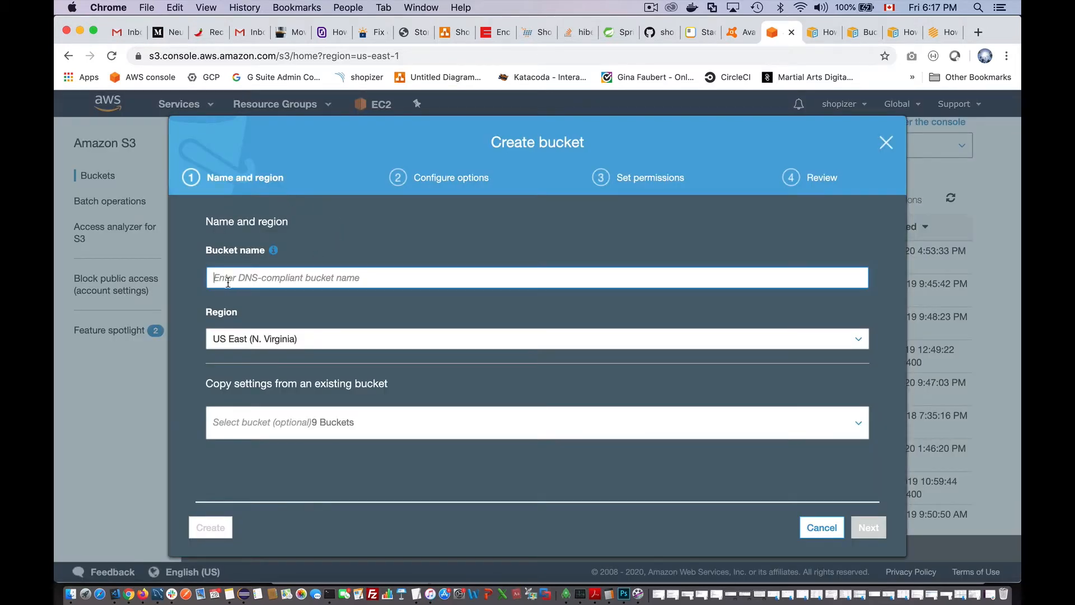
{"action": "type", "text": "b"}
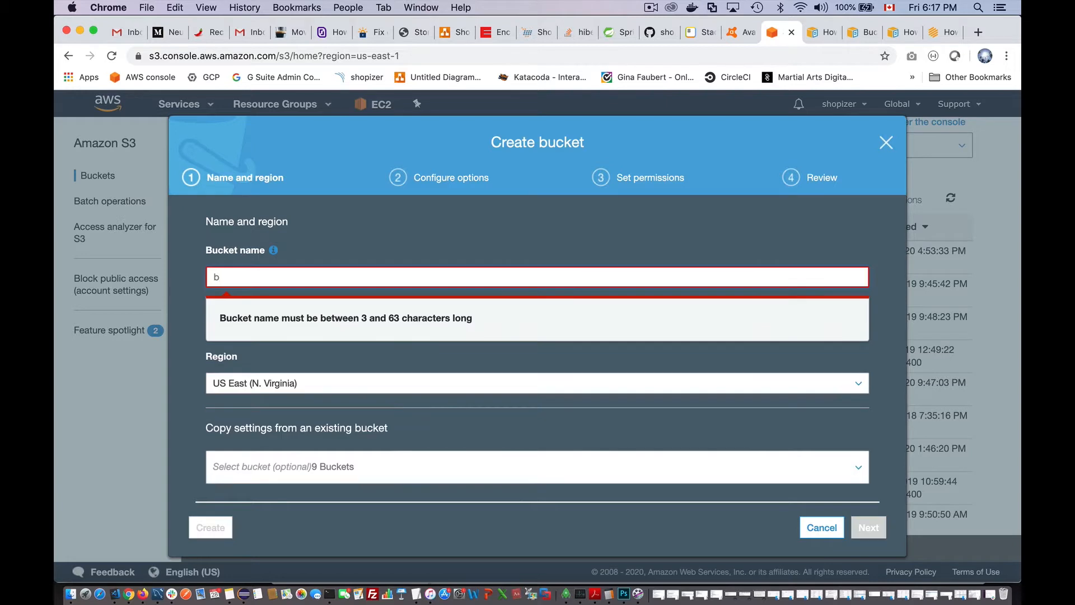
{"action": "key", "text": "BackSpace"}
{"action": "type", "text": "shopiz"}
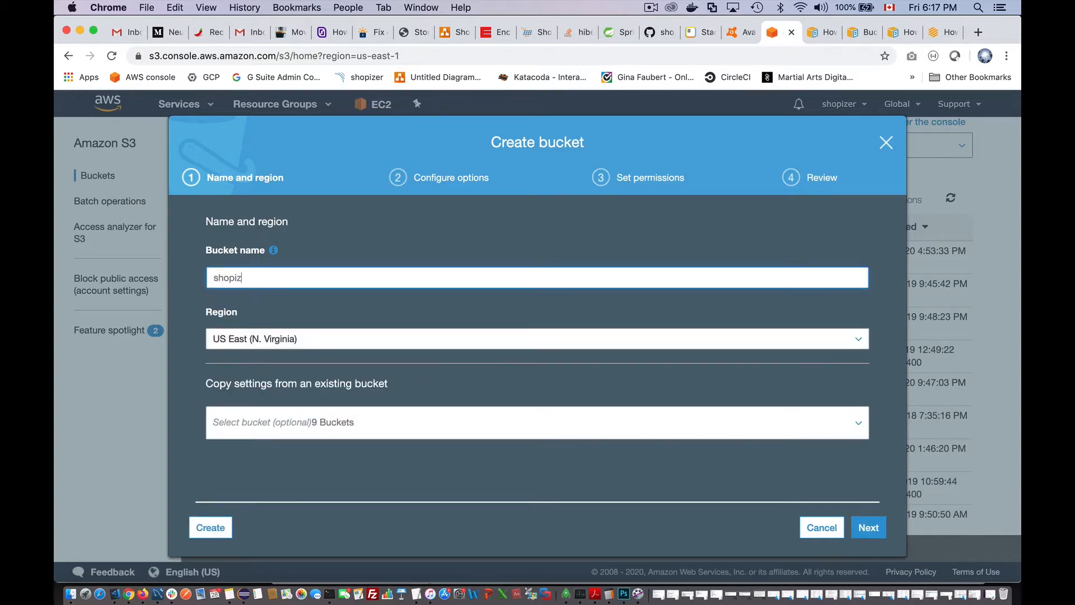
{"action": "type", "text": "er-2.11.0"}
{"action": "left_click", "coordinate": [869, 528]}
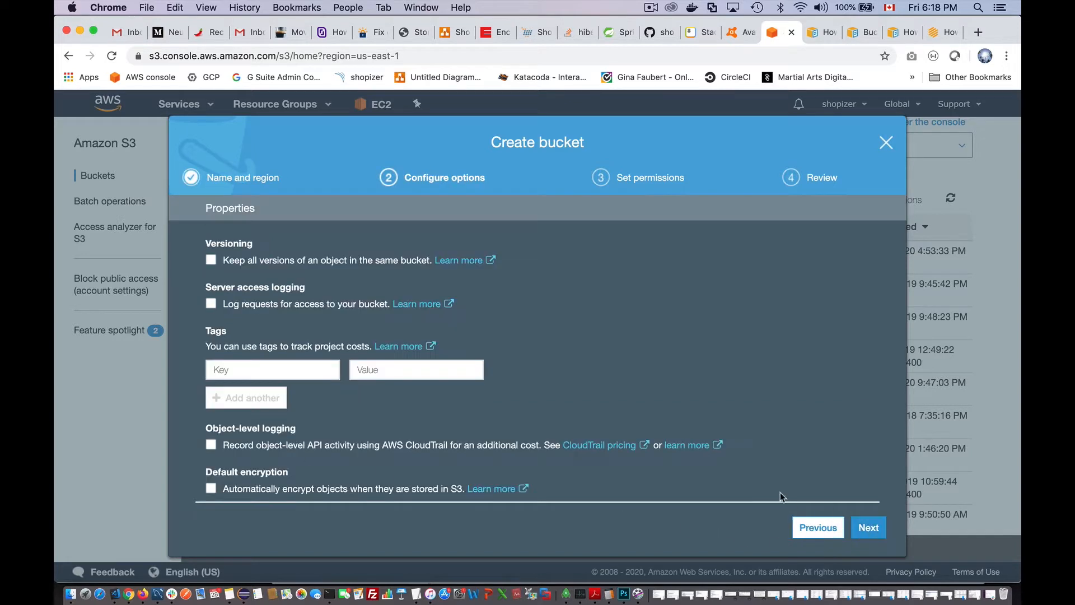
- Turn off Block all public access, acknowledge the warning, and create the bucket
{"action": "scroll", "coordinate": [647, 444], "scroll_direction": "down", "scroll_amount": 5}
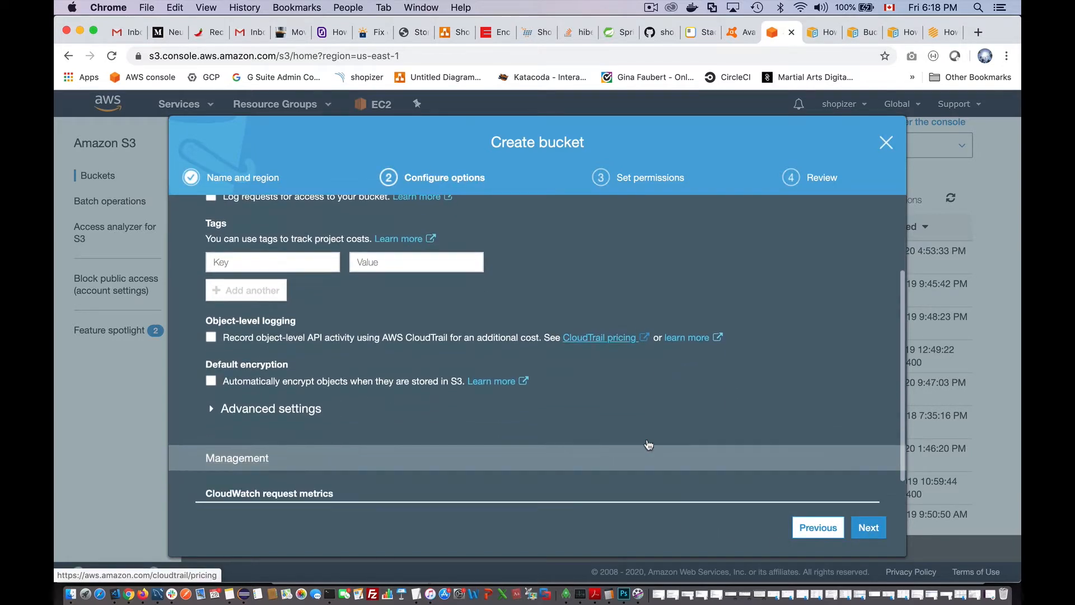
{"action": "scroll", "coordinate": [647, 439], "scroll_direction": "up", "scroll_amount": 5}
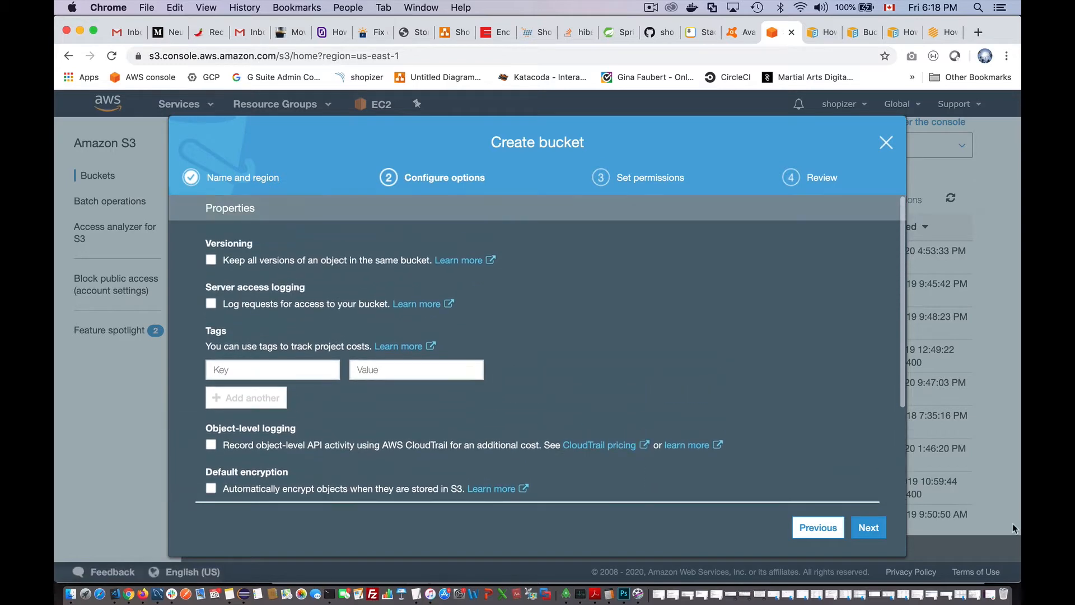
{"action": "left_click", "coordinate": [869, 528]}
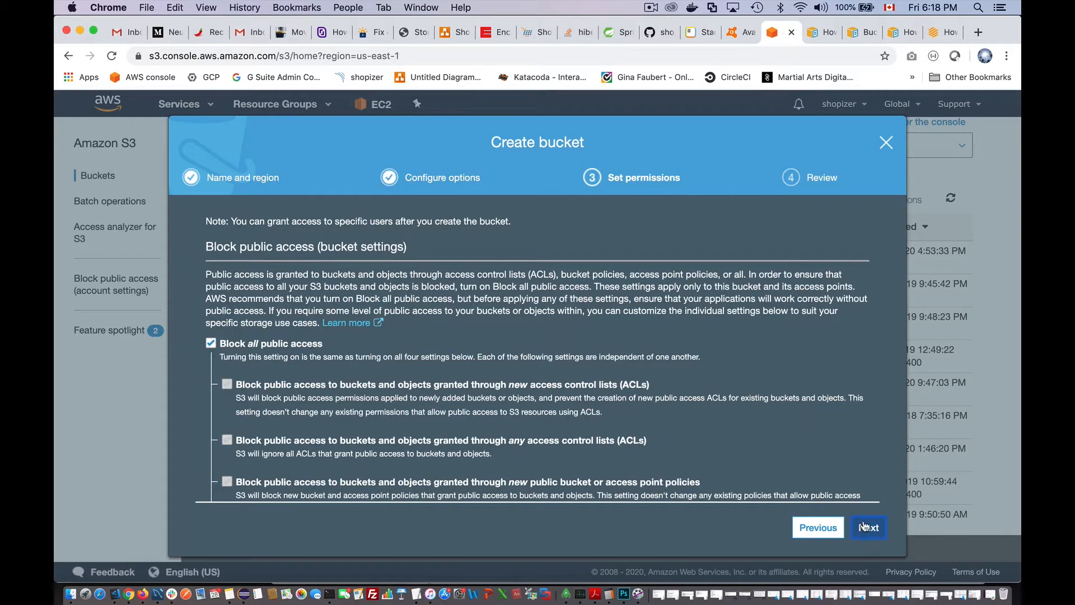
{"action": "left_click", "coordinate": [211, 343]}
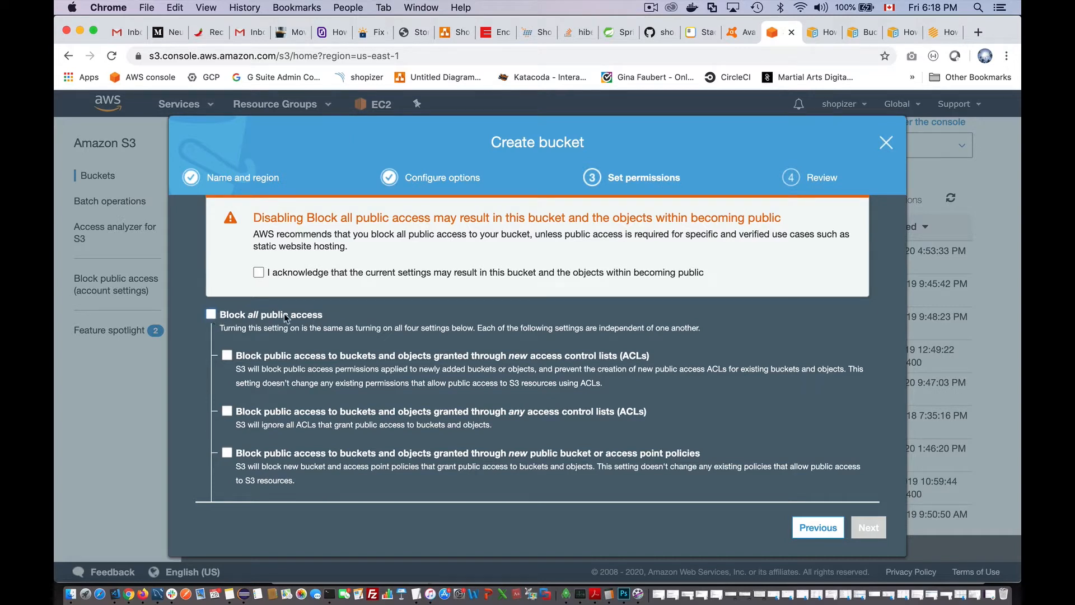
{"action": "left_click", "coordinate": [259, 273]}
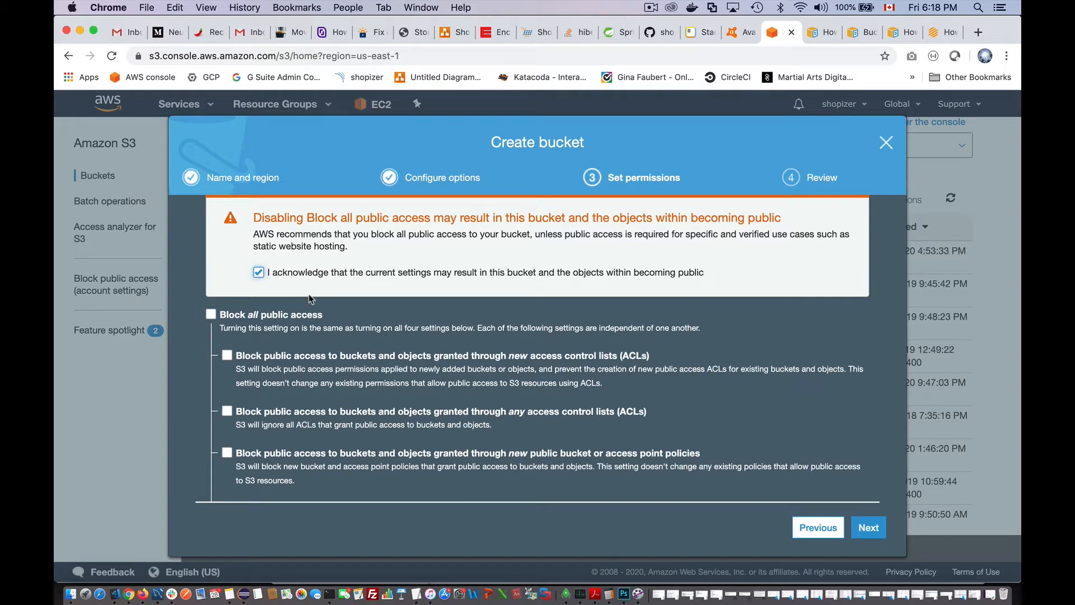
{"action": "left_click", "coordinate": [878, 529]}
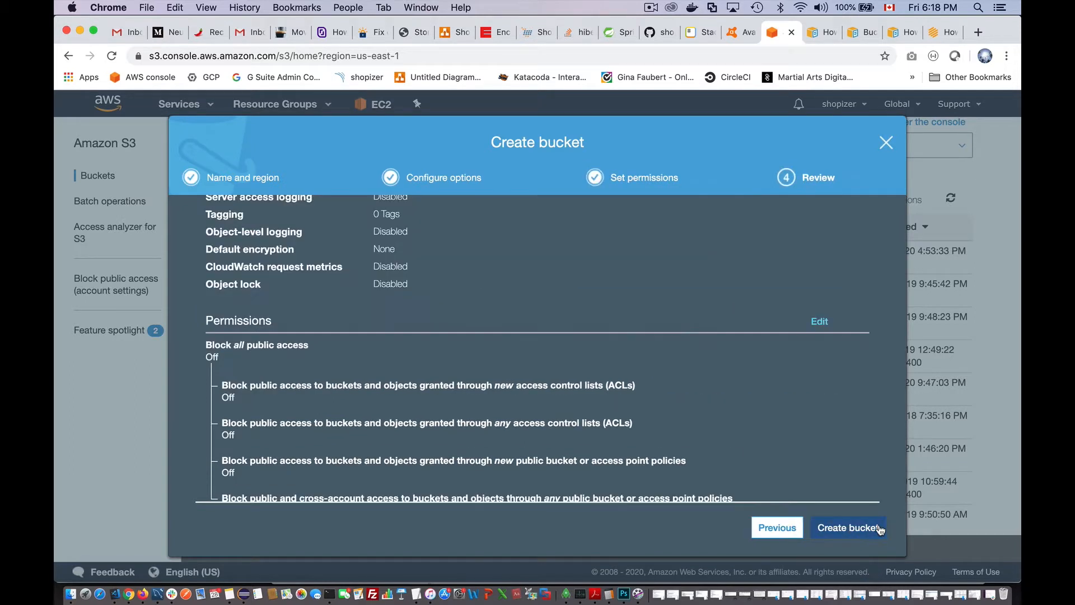
{"action": "scroll", "coordinate": [664, 338], "scroll_direction": "up", "scroll_amount": 3}
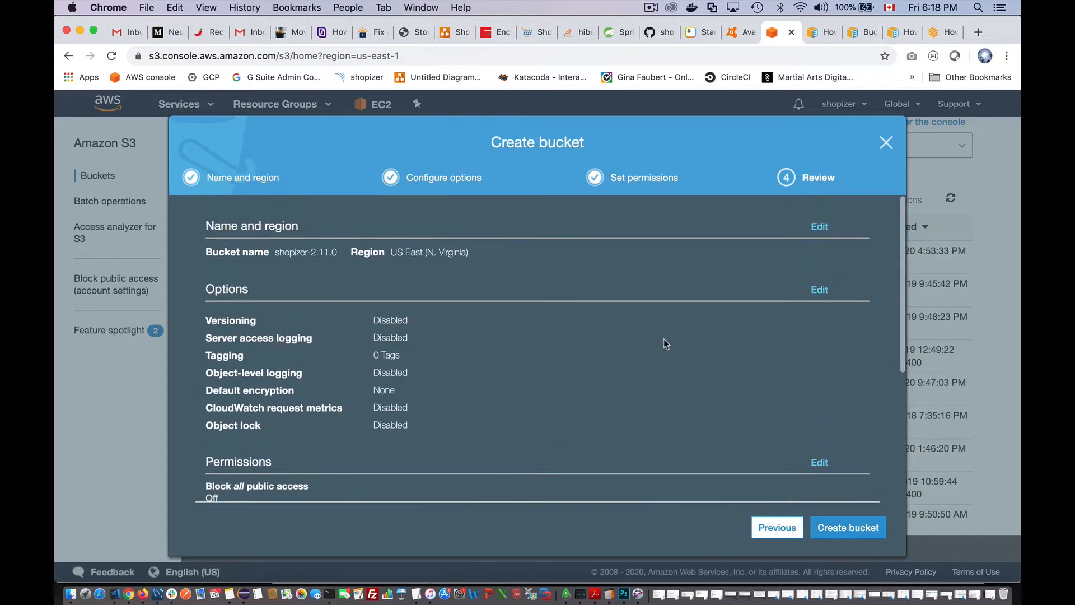
{"action": "scroll", "coordinate": [663, 338], "scroll_direction": "down", "scroll_amount": 5}
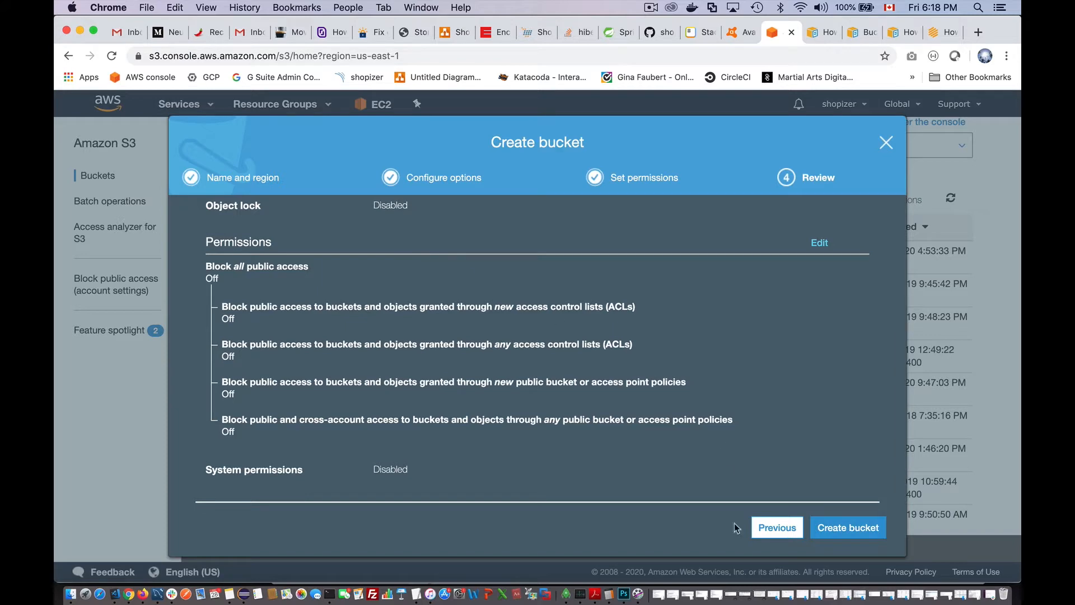
{"action": "left_click", "coordinate": [845, 523]}
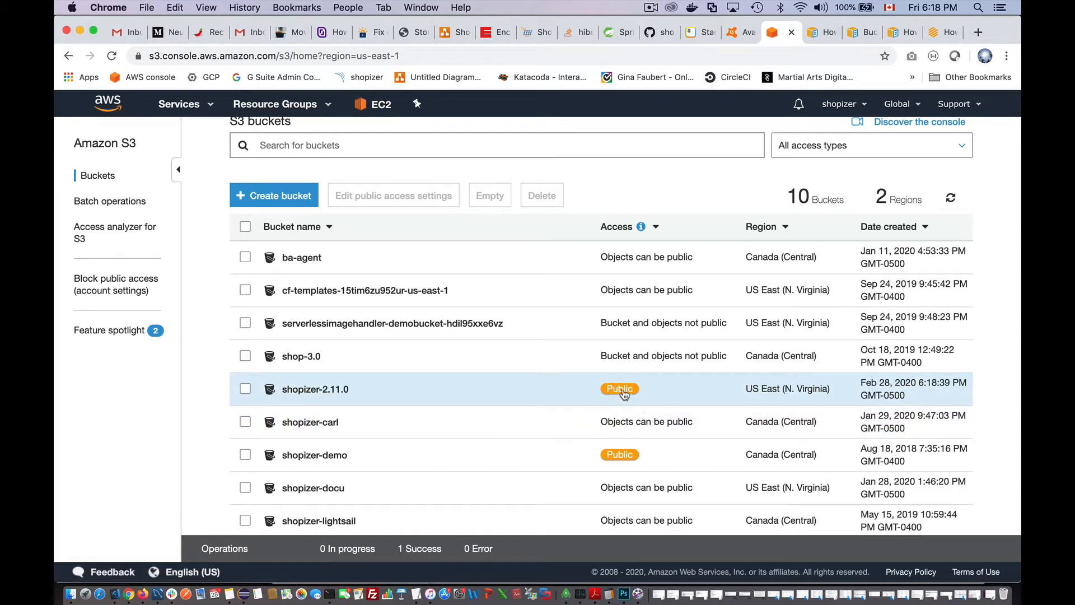
- Open shopizer-2.11.0's Permissions tab and its empty Bucket Policy editor
{"action": "left_click", "coordinate": [321, 392]}
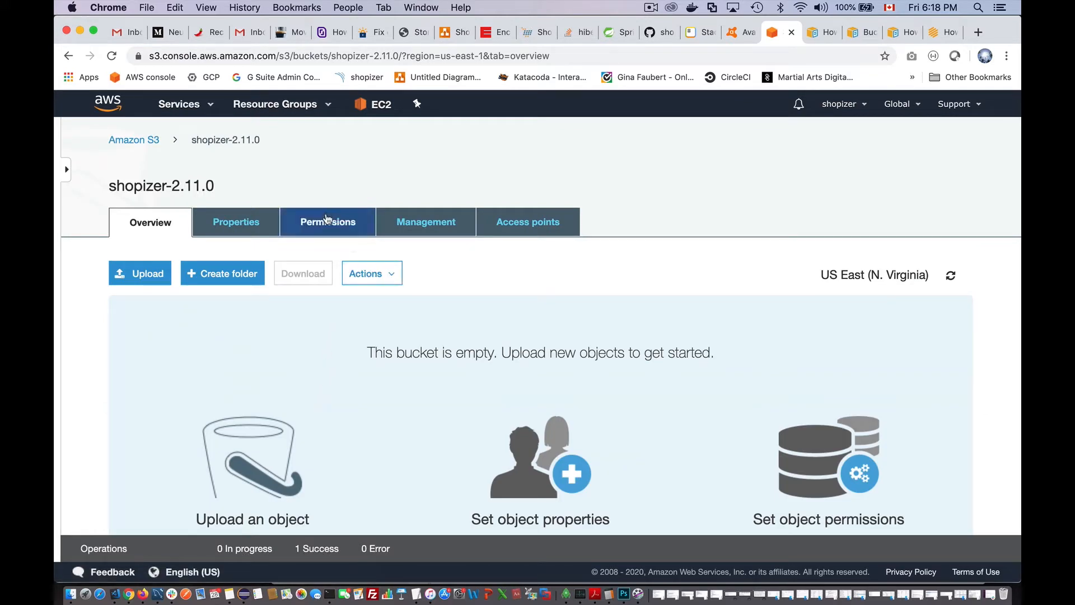
{"action": "left_click", "coordinate": [327, 219]}
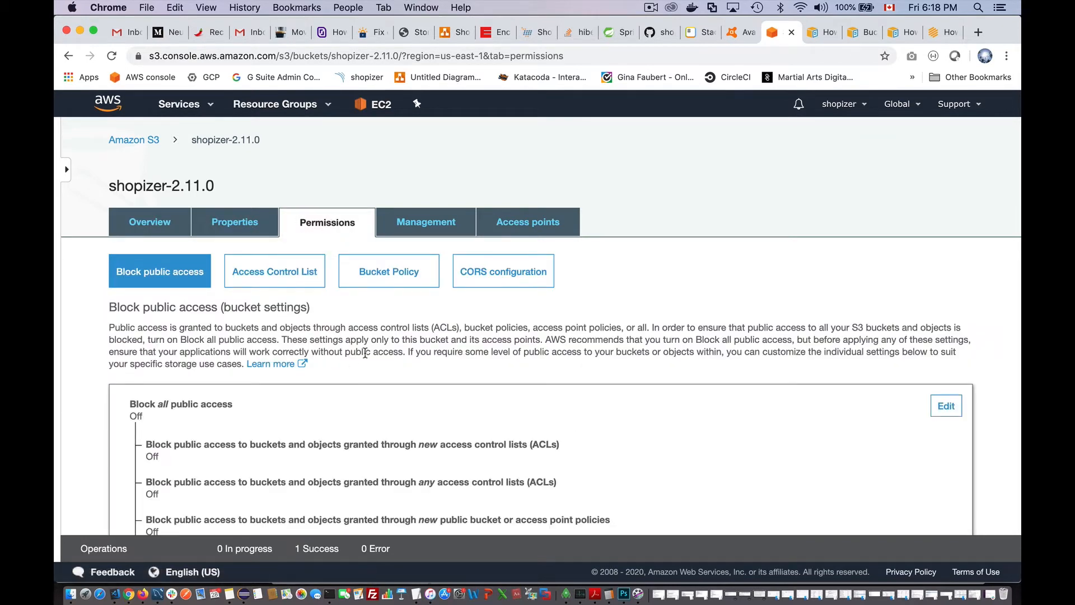
{"action": "scroll", "coordinate": [426, 339], "scroll_direction": "down", "scroll_amount": 3}
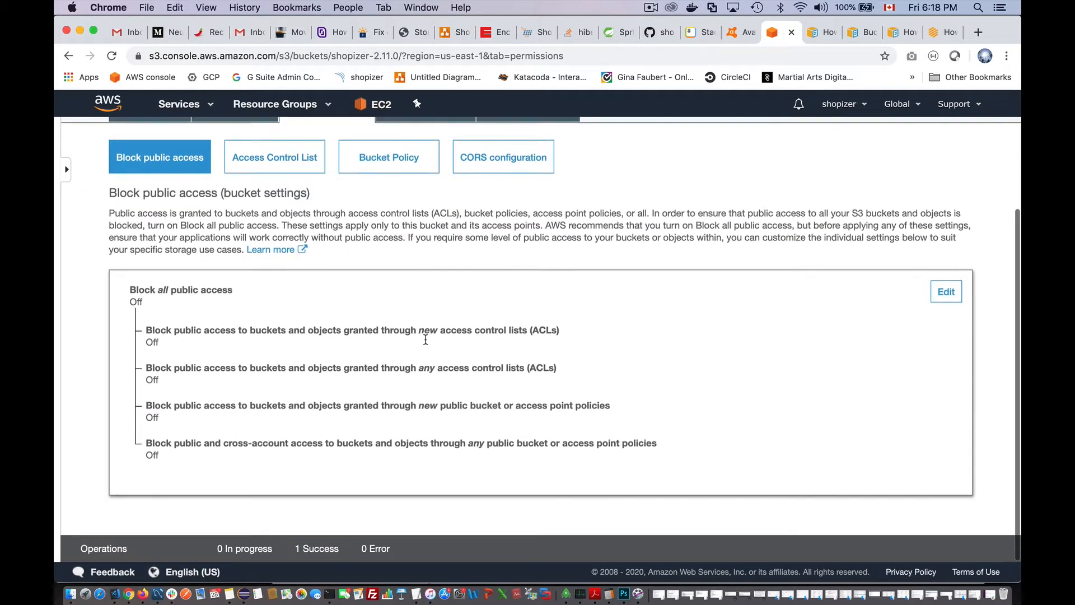
{"action": "scroll", "coordinate": [425, 339], "scroll_direction": "up", "scroll_amount": 3}
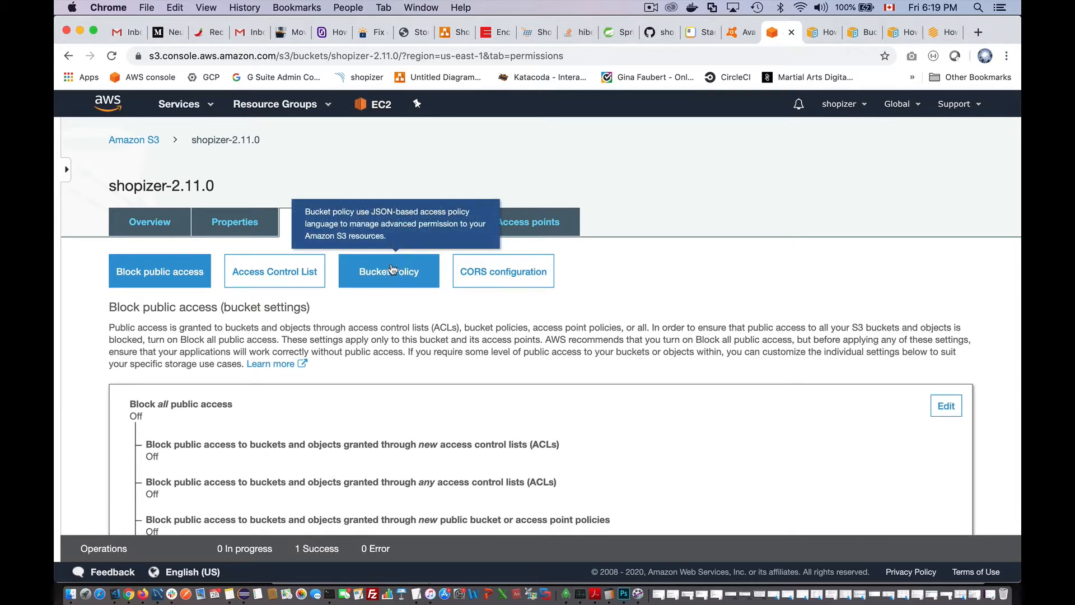
{"action": "left_click", "coordinate": [384, 273]}
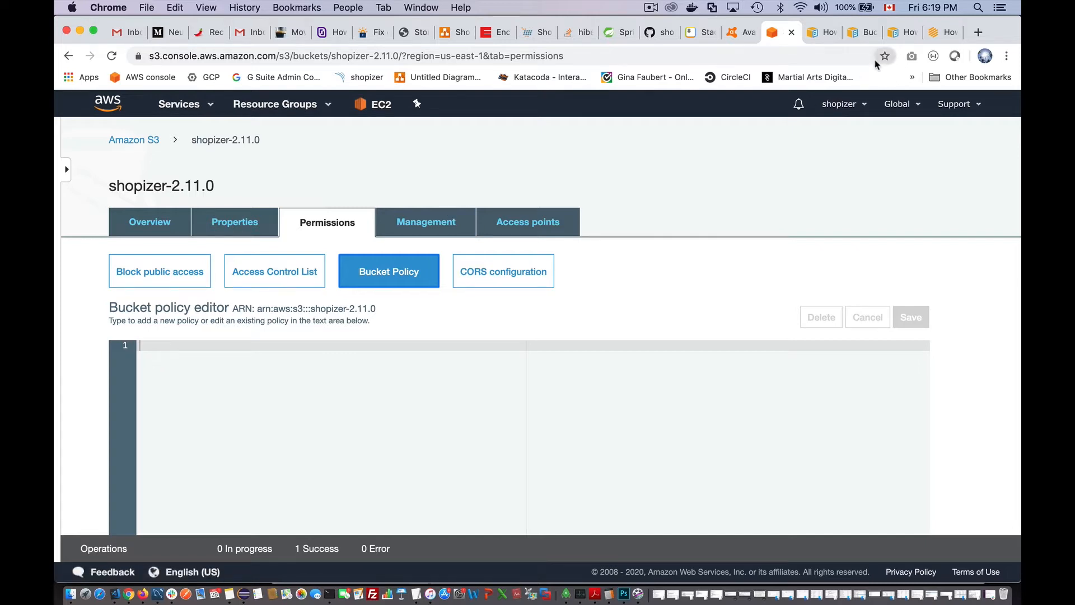
- Find the PublicReadGetObject policy example in the hosting docs and select its whole JSON
{"action": "left_click", "coordinate": [825, 38]}
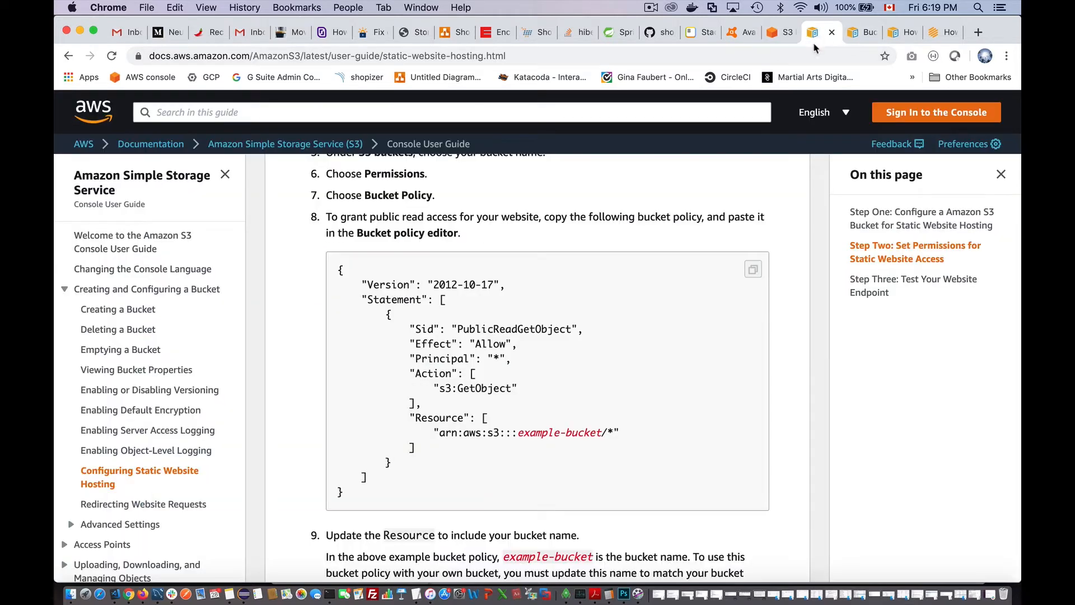
{"action": "left_click", "coordinate": [871, 37]}
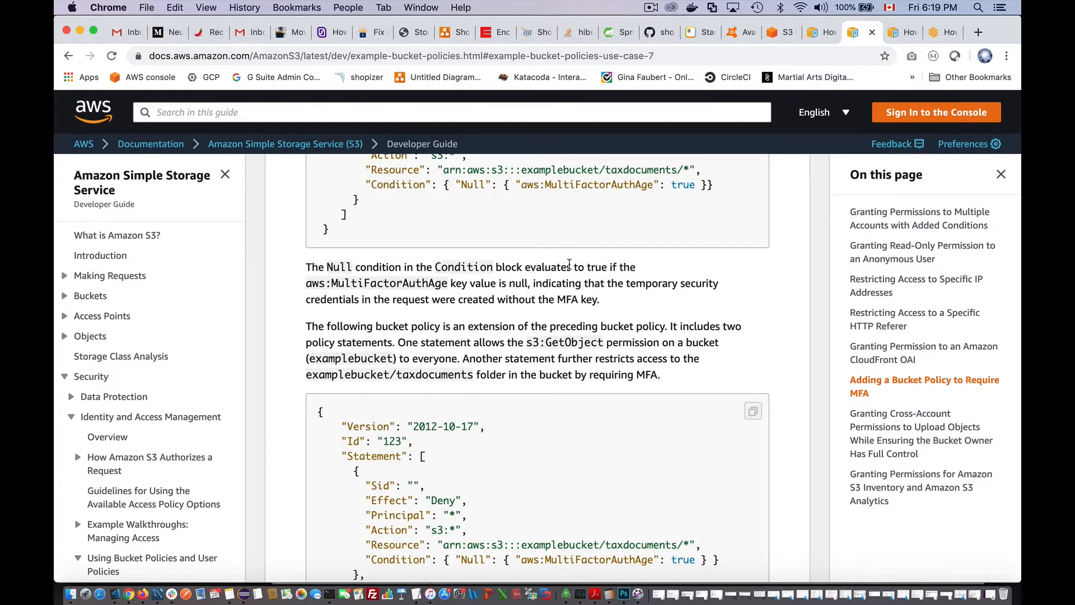
{"action": "scroll", "coordinate": [570, 269], "scroll_direction": "up", "scroll_amount": 5}
{"action": "scroll", "coordinate": [570, 269], "scroll_direction": "up", "scroll_amount": 3}
{"action": "scroll", "coordinate": [570, 269], "scroll_direction": "down", "scroll_amount": 6}
{"action": "scroll", "coordinate": [570, 269], "scroll_direction": "up", "scroll_amount": 7}
{"action": "scroll", "coordinate": [570, 269], "scroll_direction": "down", "scroll_amount": 5}
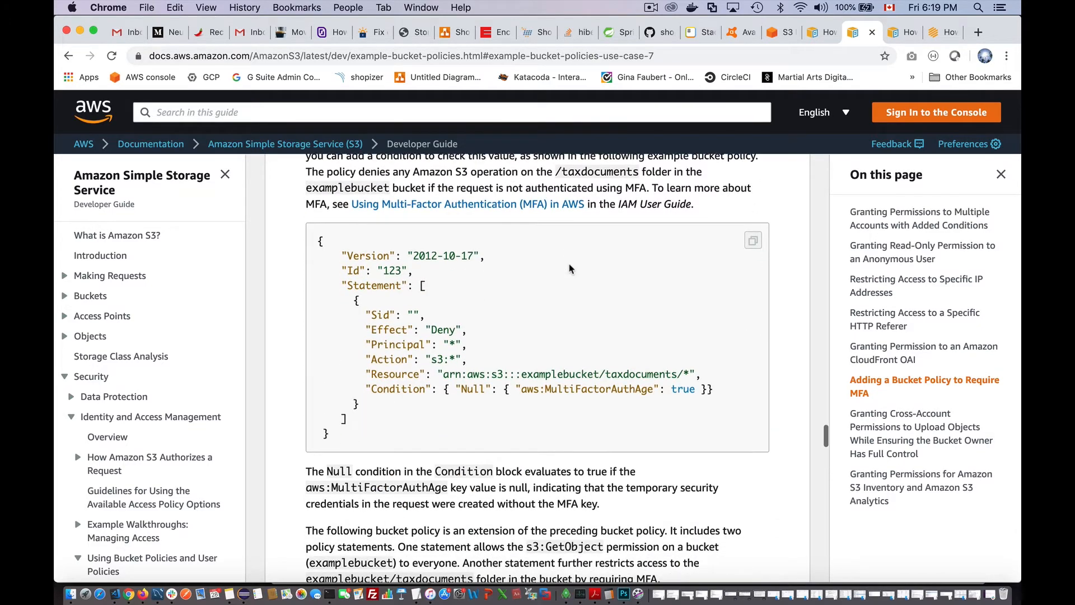
{"action": "scroll", "coordinate": [502, 281], "scroll_direction": "down", "scroll_amount": 4}
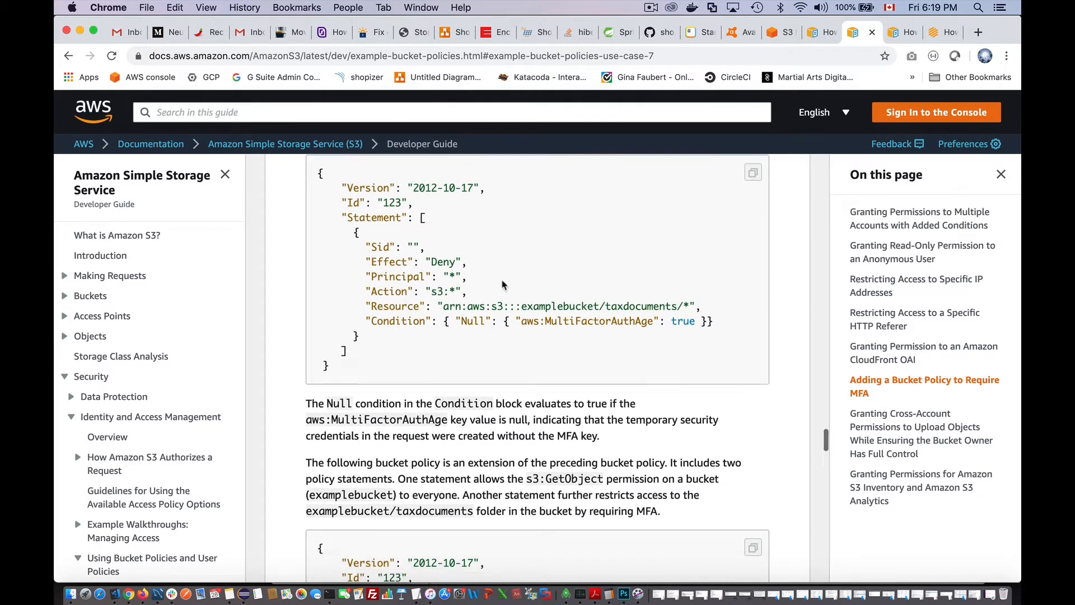
{"action": "scroll", "coordinate": [502, 281], "scroll_direction": "down", "scroll_amount": 4}
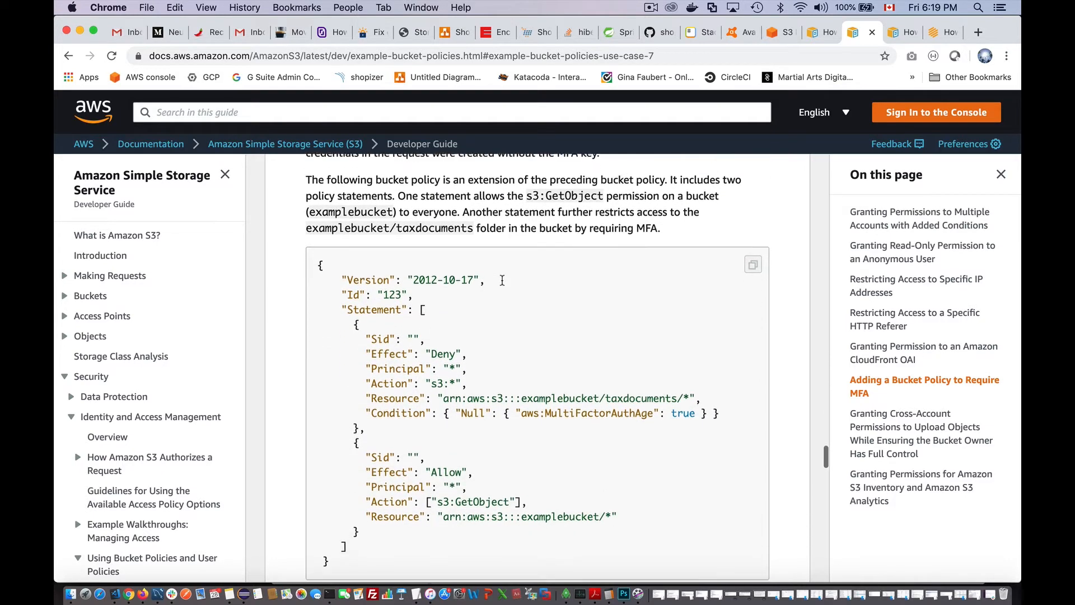
{"action": "scroll", "coordinate": [503, 284], "scroll_direction": "down", "scroll_amount": 1}
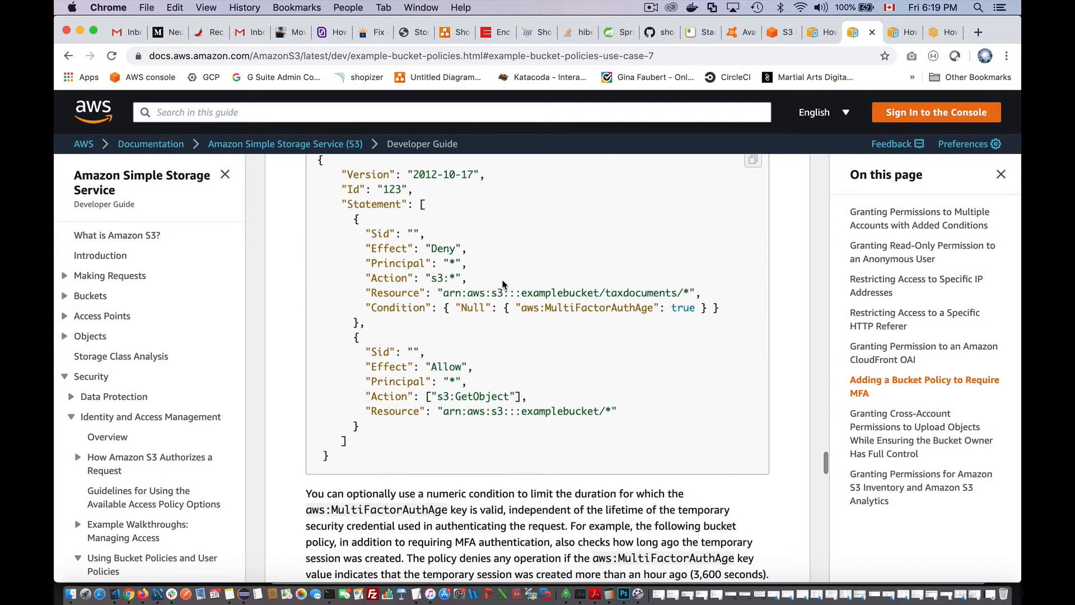
{"action": "scroll", "coordinate": [547, 423], "scroll_direction": "down", "scroll_amount": 4}
{"action": "scroll", "coordinate": [546, 424], "scroll_direction": "down", "scroll_amount": 4}
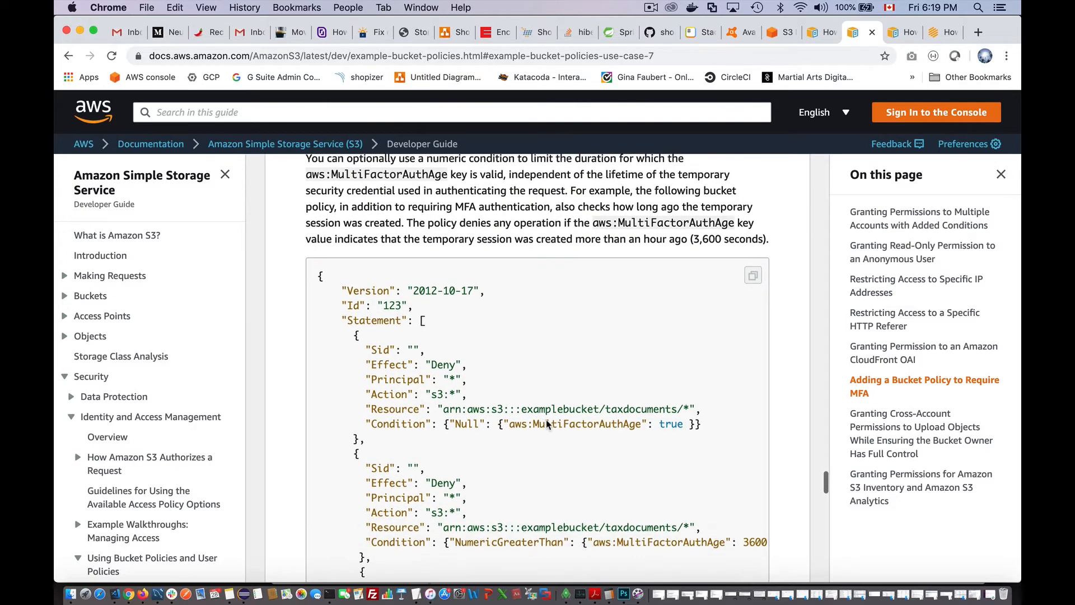
{"action": "scroll", "coordinate": [547, 421], "scroll_direction": "up", "scroll_amount": 6}
{"action": "scroll", "coordinate": [547, 424], "scroll_direction": "up", "scroll_amount": 8}
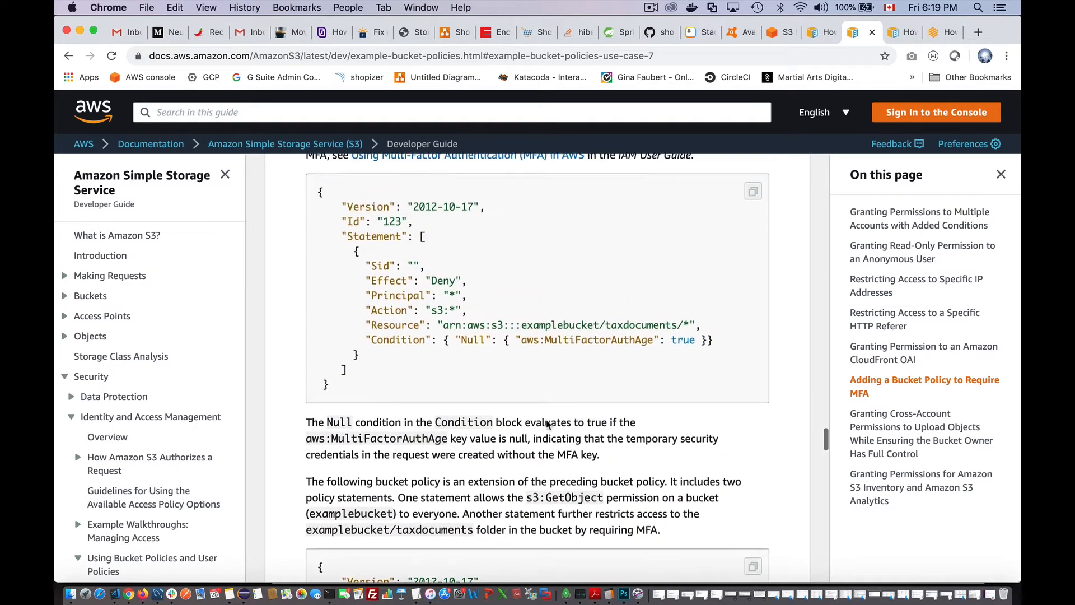
{"action": "left_click", "coordinate": [813, 32]}
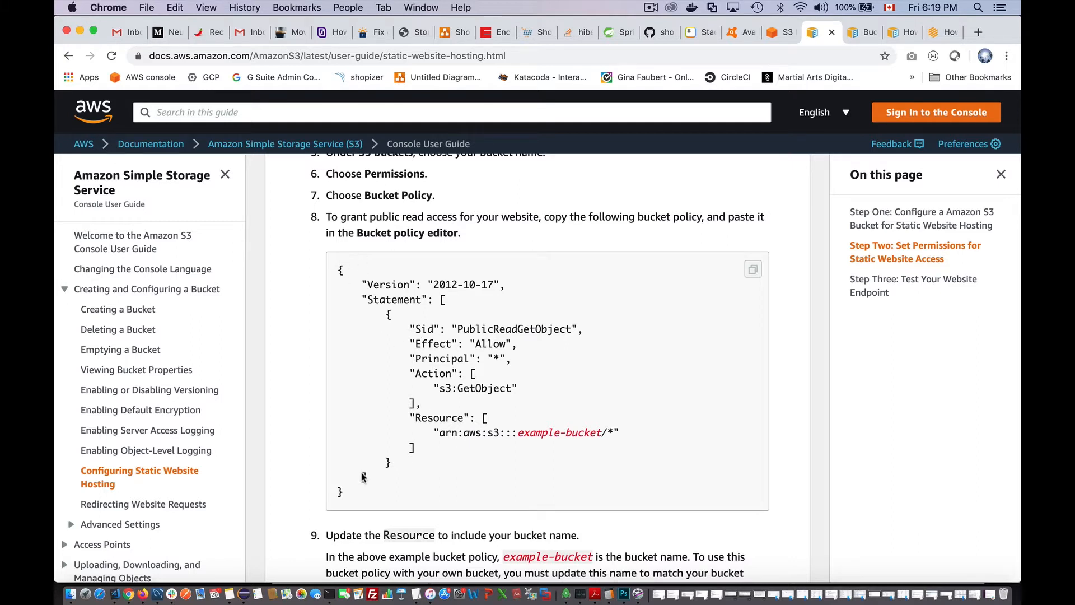
{"action": "left_click_drag", "start_coordinate": [340, 493], "coordinate": [314, 274]}
{"action": "key", "text": "super+c"}
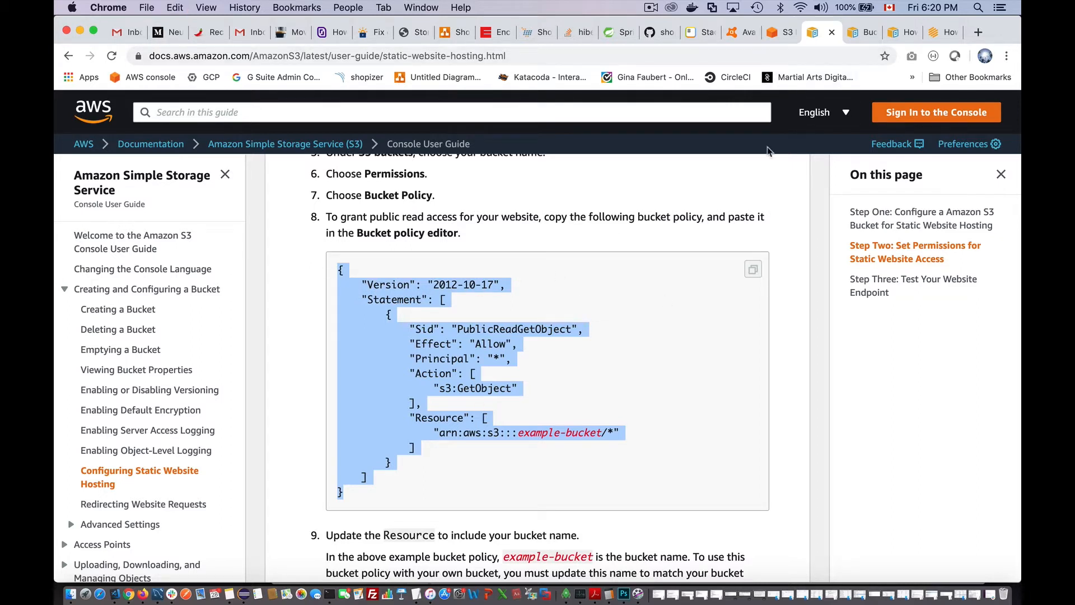
- Paste the public-read policy, replace example-bucket with shopizer-2.11.0, and save it
{"action": "left_click", "coordinate": [790, 34]}
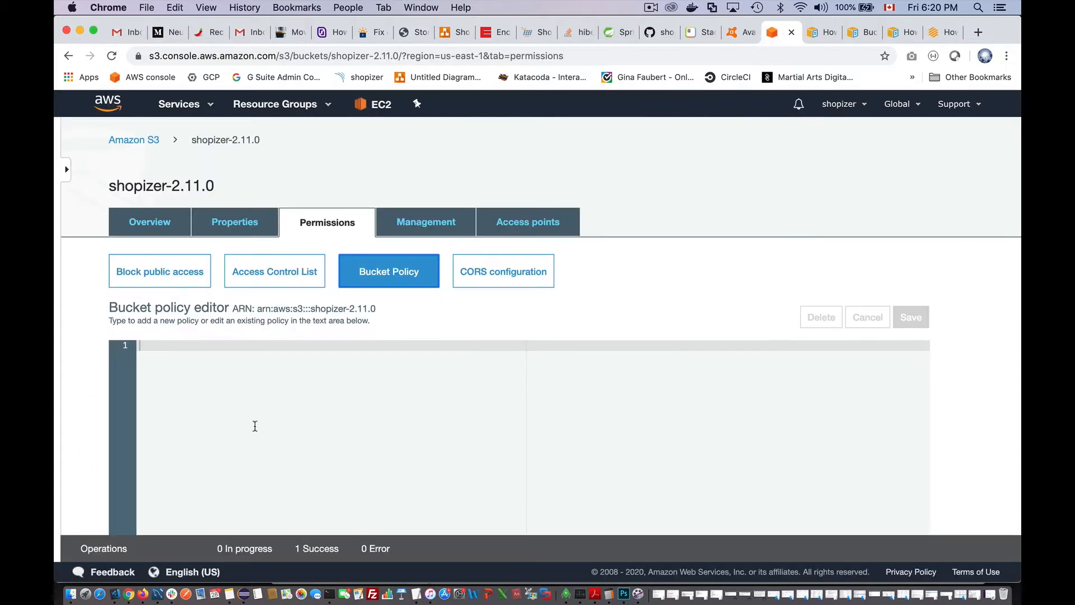
{"action": "key", "text": "super+v"}
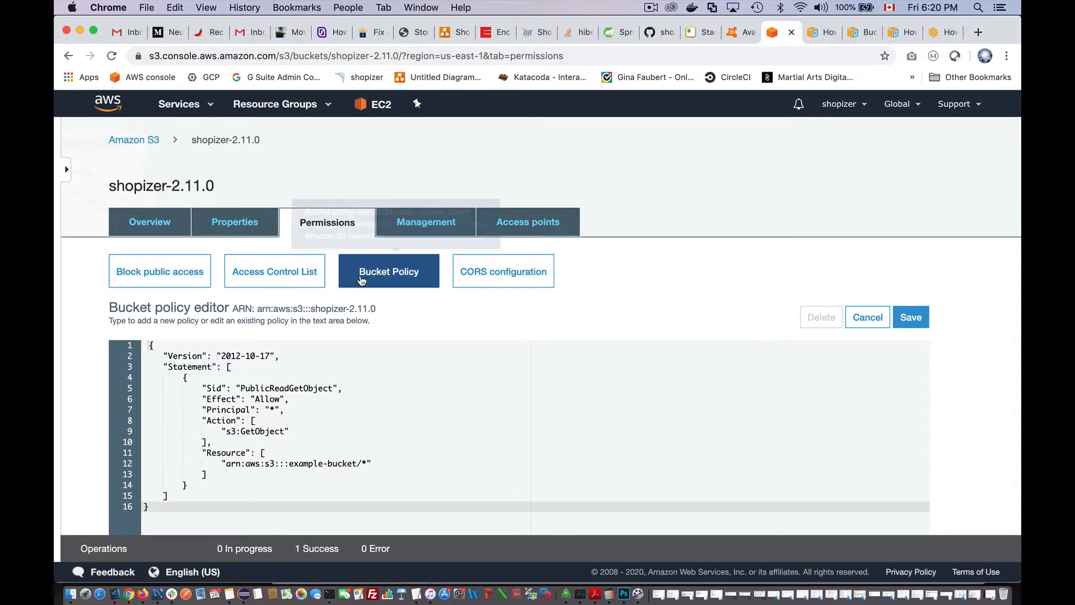
{"action": "left_click_drag", "start_coordinate": [215, 187], "coordinate": [111, 186]}
{"action": "key", "text": "super+c"}
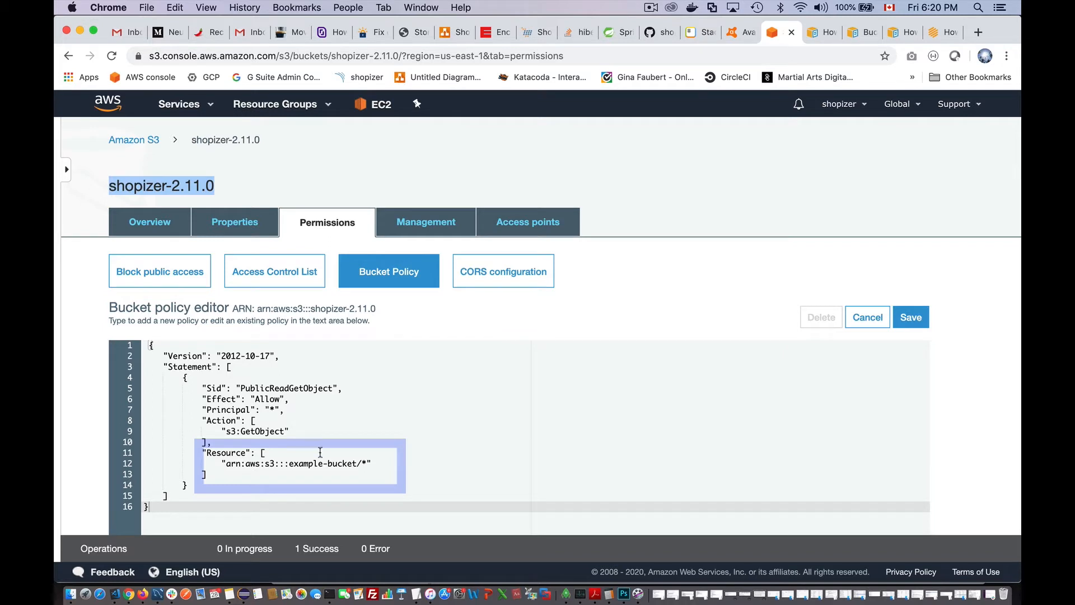
{"action": "left_click_drag", "start_coordinate": [358, 463], "coordinate": [289, 463]}
{"action": "key", "text": "super+v"}
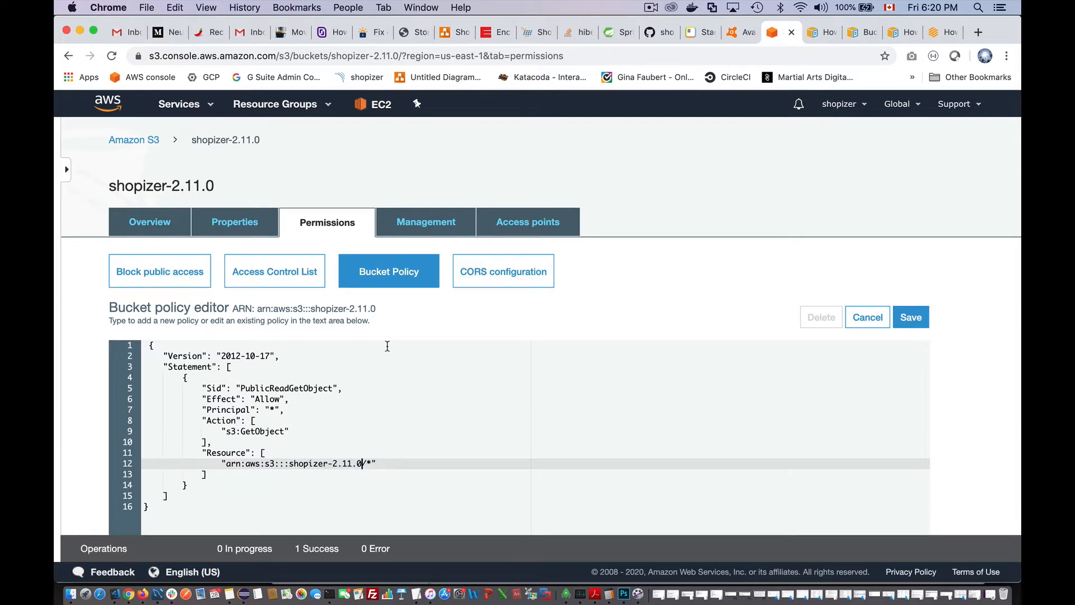
{"action": "left_click", "coordinate": [911, 317]}
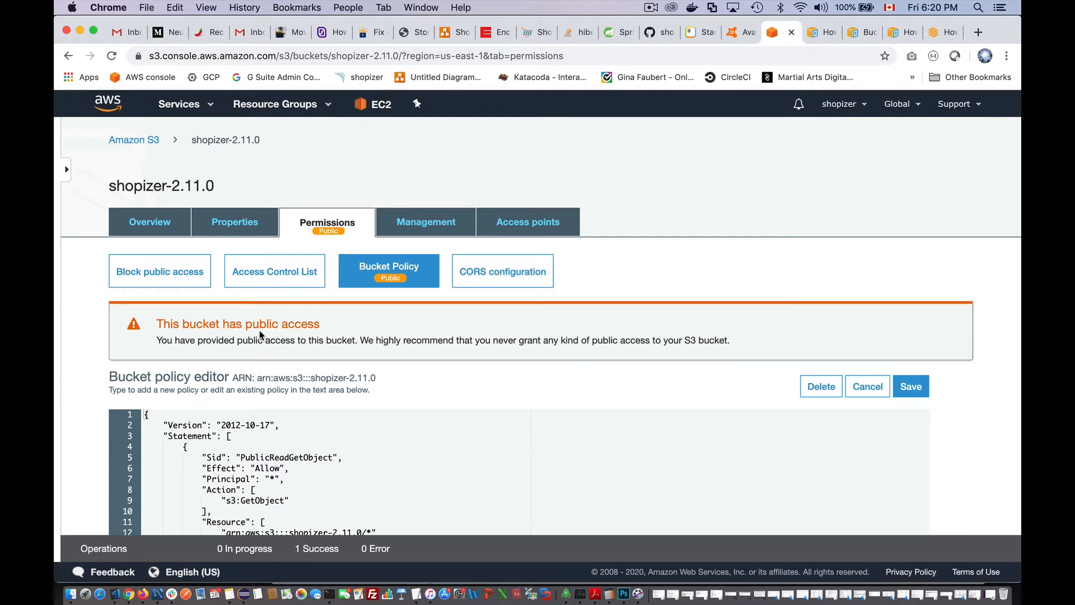
{"action": "scroll", "coordinate": [334, 343], "scroll_direction": "down", "scroll_amount": 2}
{"action": "scroll", "coordinate": [336, 344], "scroll_direction": "up", "scroll_amount": 2}
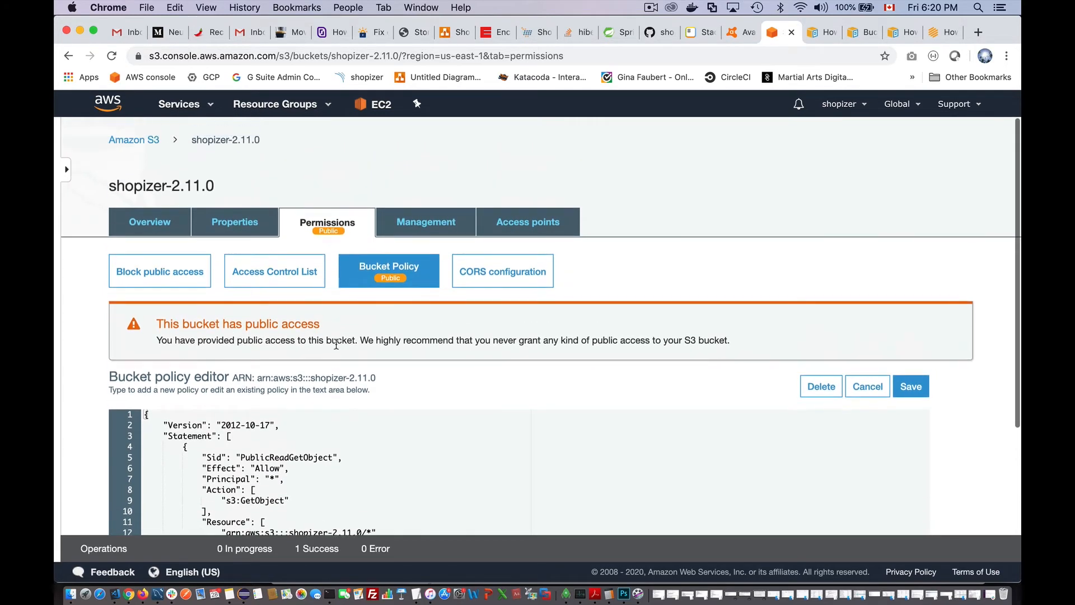
- Go back to the bucket list and open the empty shopizer-2.11.0 bucket
{"action": "left_click", "coordinate": [132, 137]}
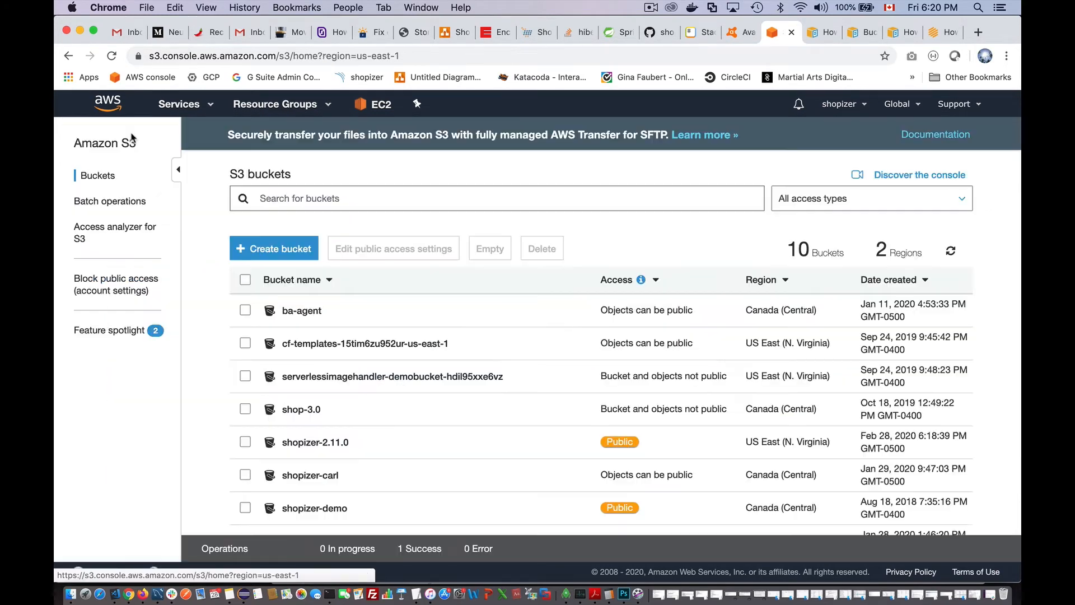
{"action": "scroll", "coordinate": [369, 407], "scroll_direction": "down", "scroll_amount": 3}
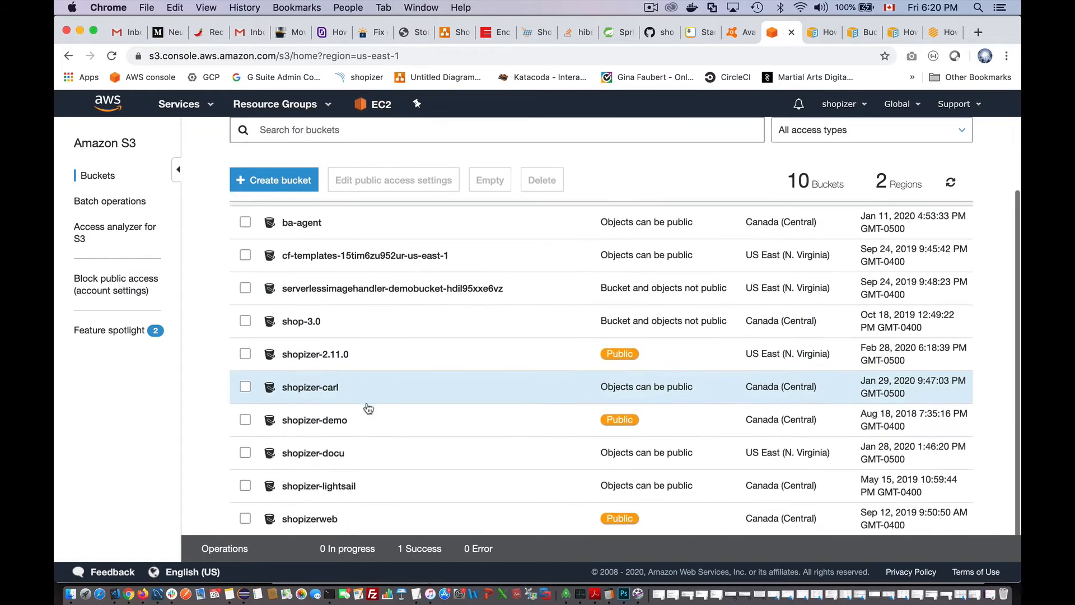
{"action": "left_click", "coordinate": [310, 355]}
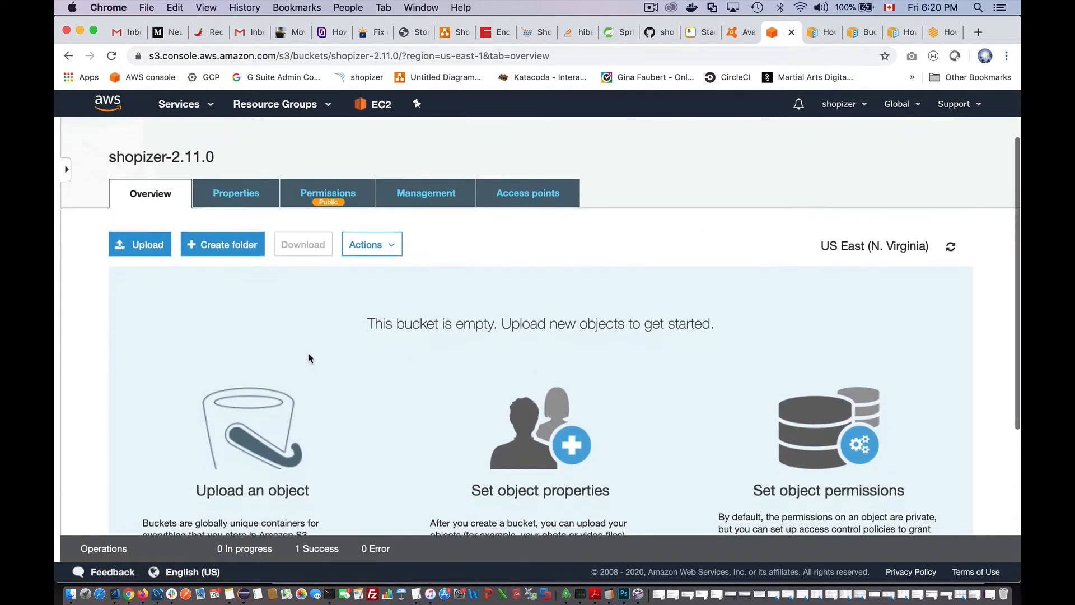
{"action": "scroll", "coordinate": [310, 358], "scroll_direction": "down", "scroll_amount": 6}
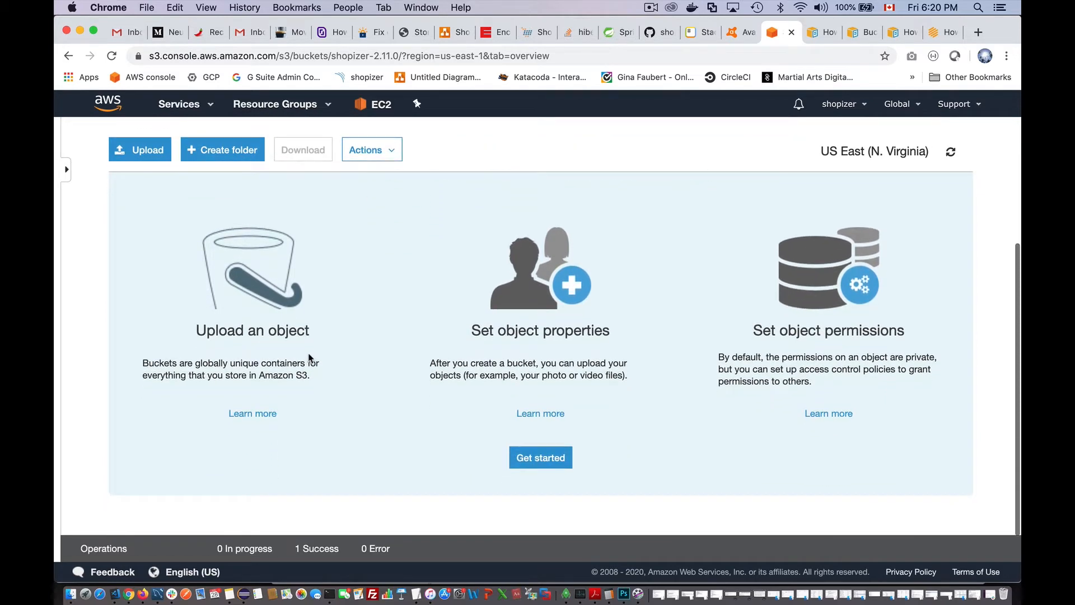
- Bring up Finder and minimize the LoginItems and Applications windows to reveal logo.png
{"action": "left_click", "coordinate": [69, 595]}
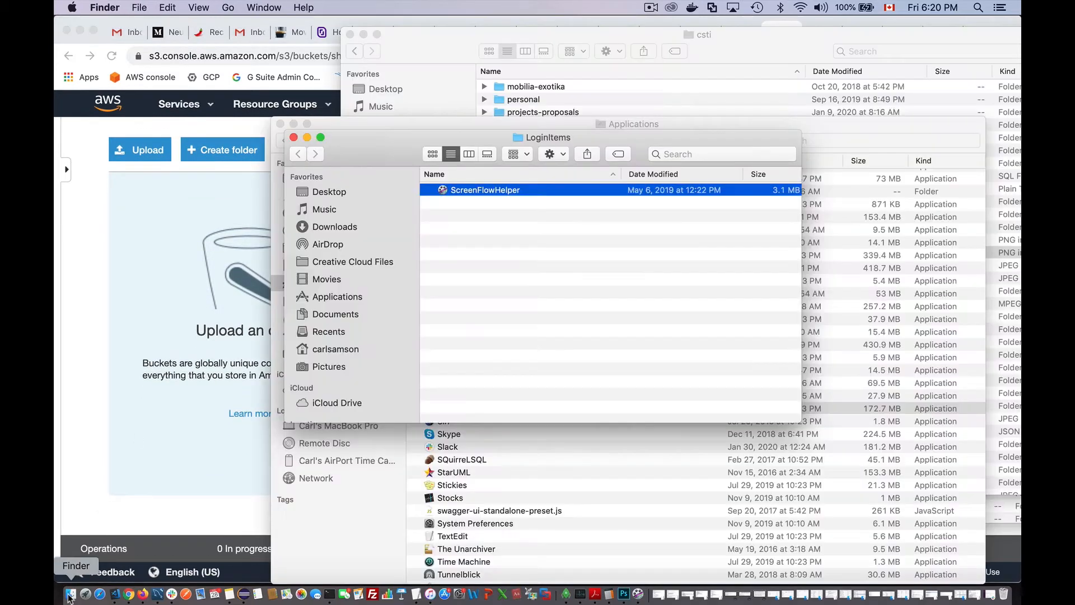
{"action": "left_click", "coordinate": [307, 137]}
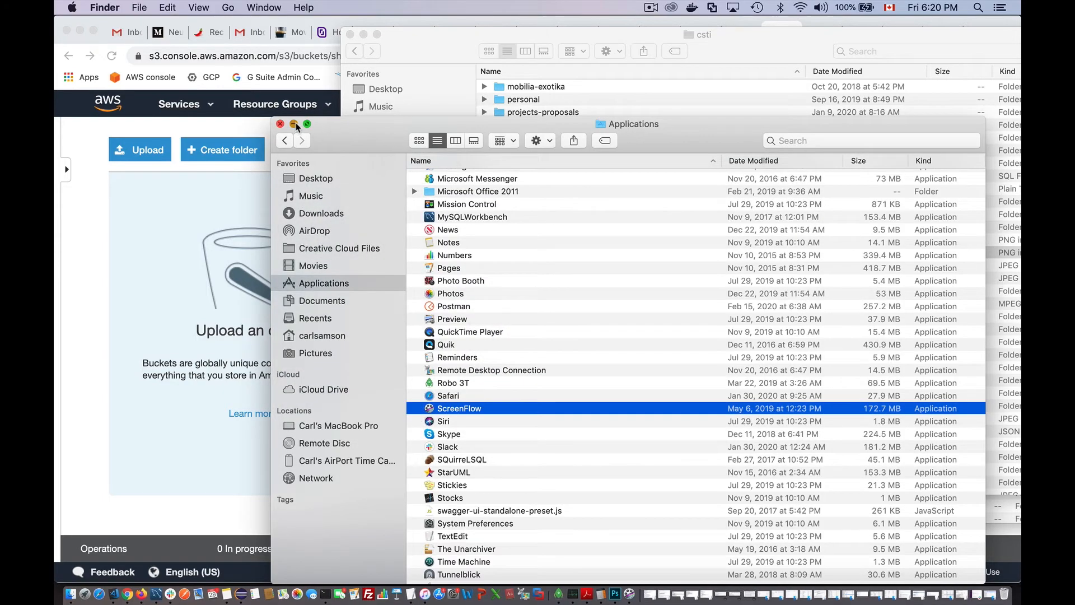
{"action": "left_click", "coordinate": [293, 124]}
- Drop logo.png (28.5 KB) into the bucket and advance the upload to the storage-class step
{"action": "left_click_drag", "start_coordinate": [542, 253], "coordinate": [152, 320]}
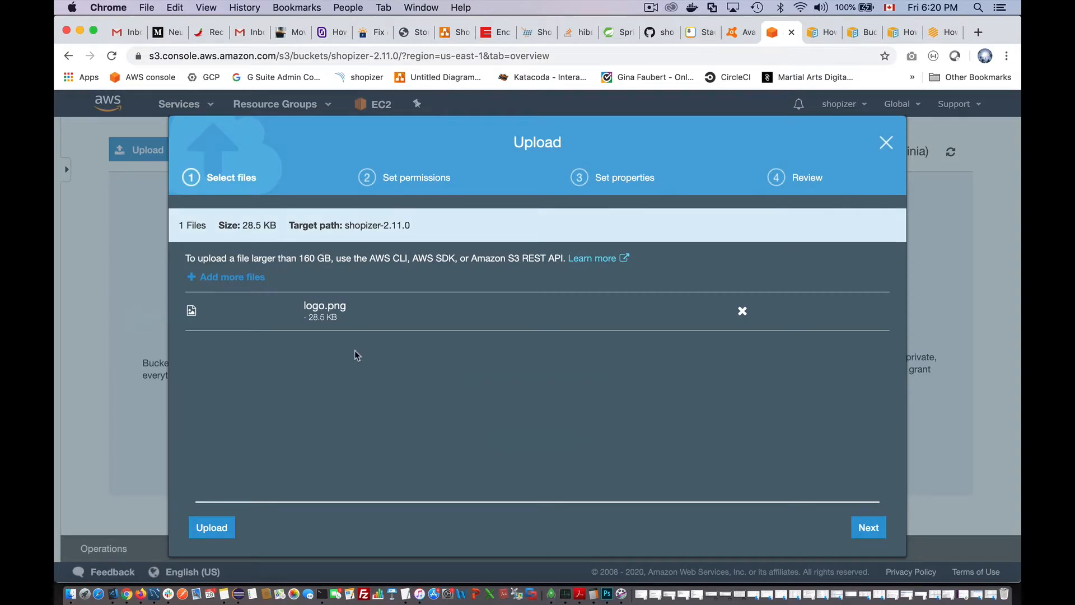
{"action": "left_click", "coordinate": [870, 529]}
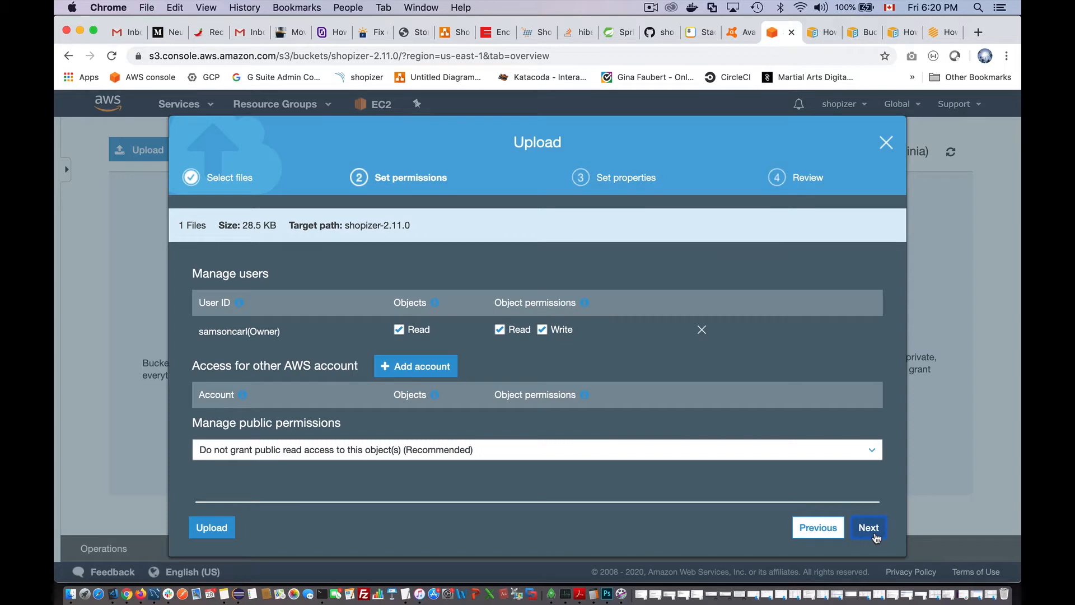
{"action": "left_click", "coordinate": [870, 528]}
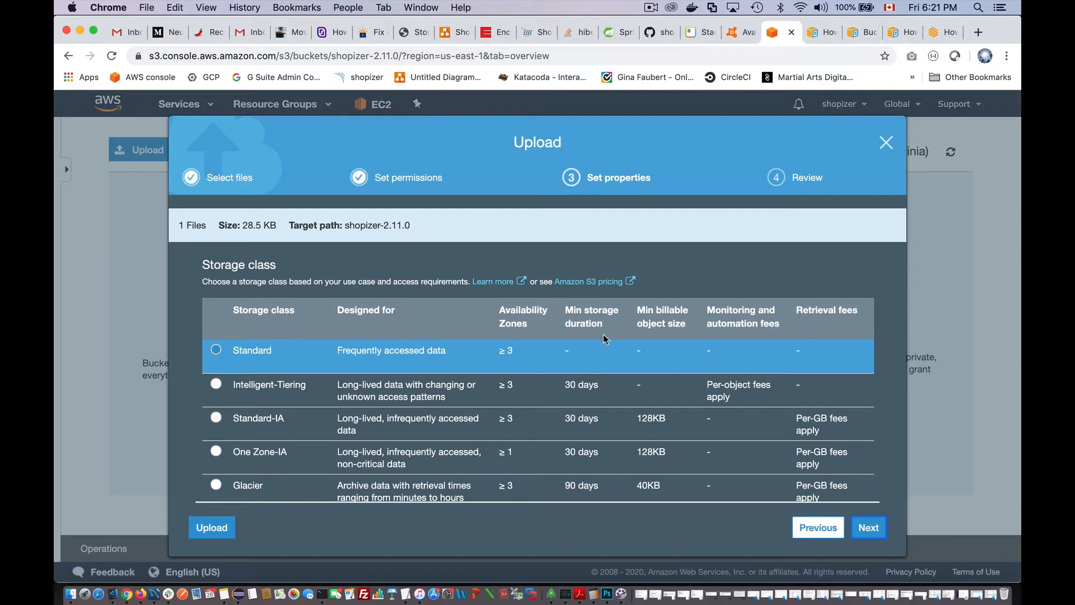
- Keep the Standard storage class for logo.png and continue to the upload review
{"action": "left_click_drag", "start_coordinate": [603, 425], "coordinate": [564, 420]}
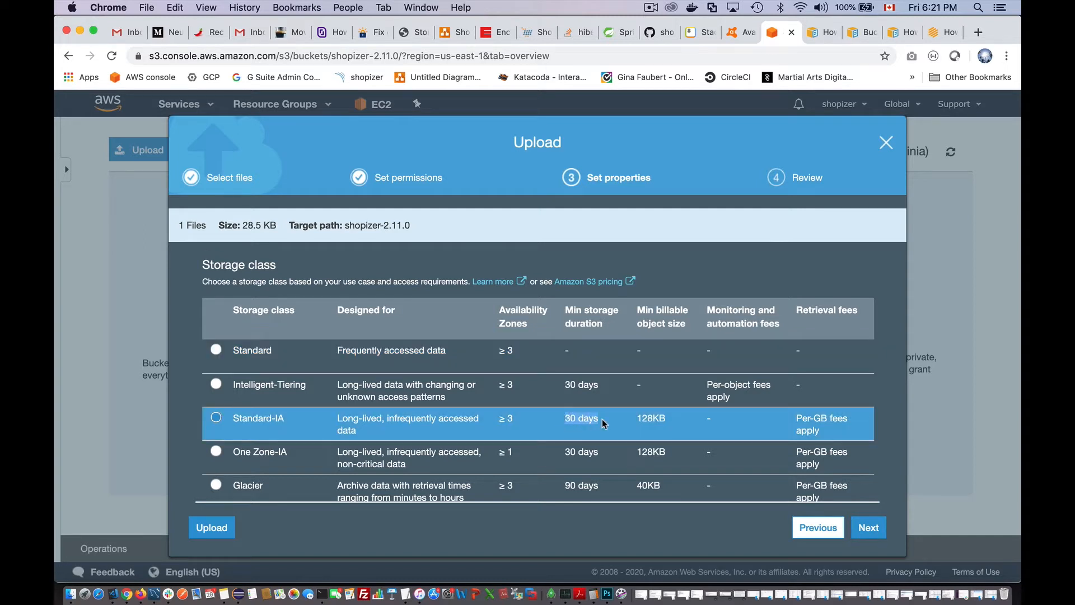
{"action": "left_click", "coordinate": [216, 351]}
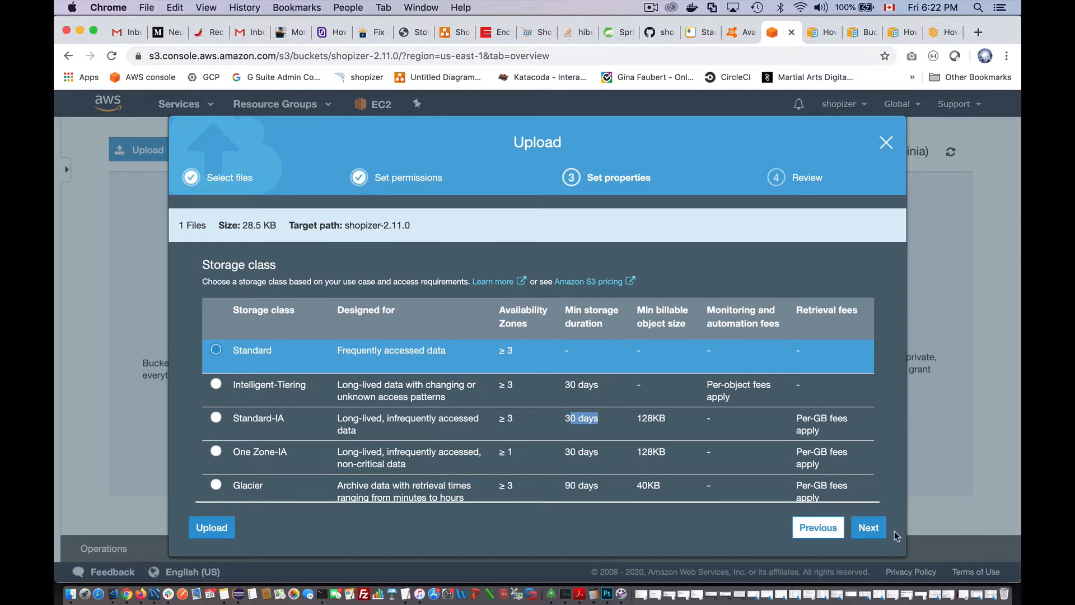
{"action": "left_click", "coordinate": [869, 528]}
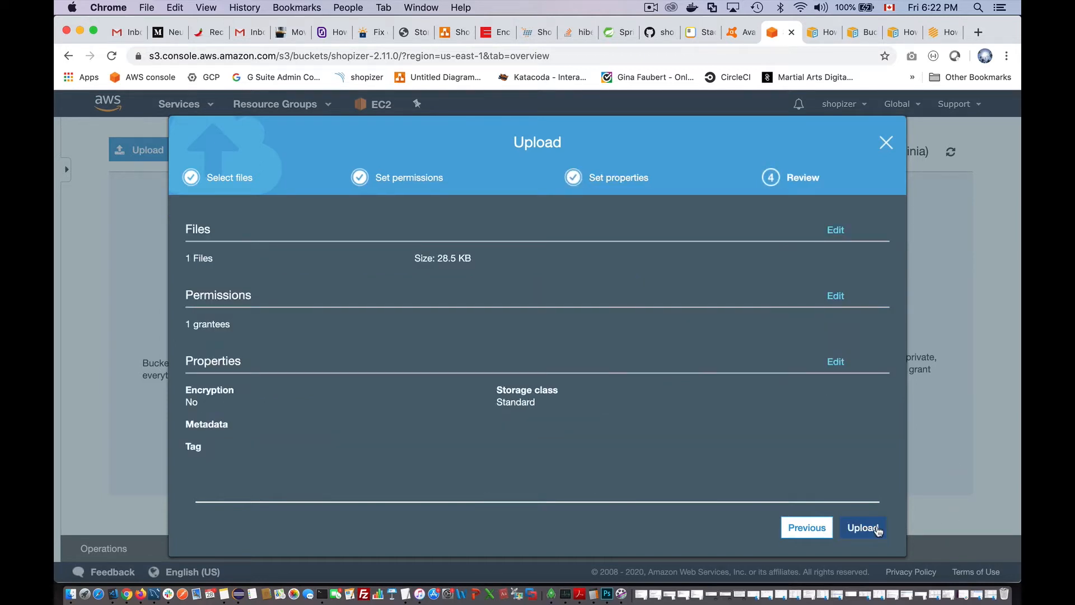
- Upload logo.png and view the image at its public Object URL
{"action": "left_click", "coordinate": [860, 527]}
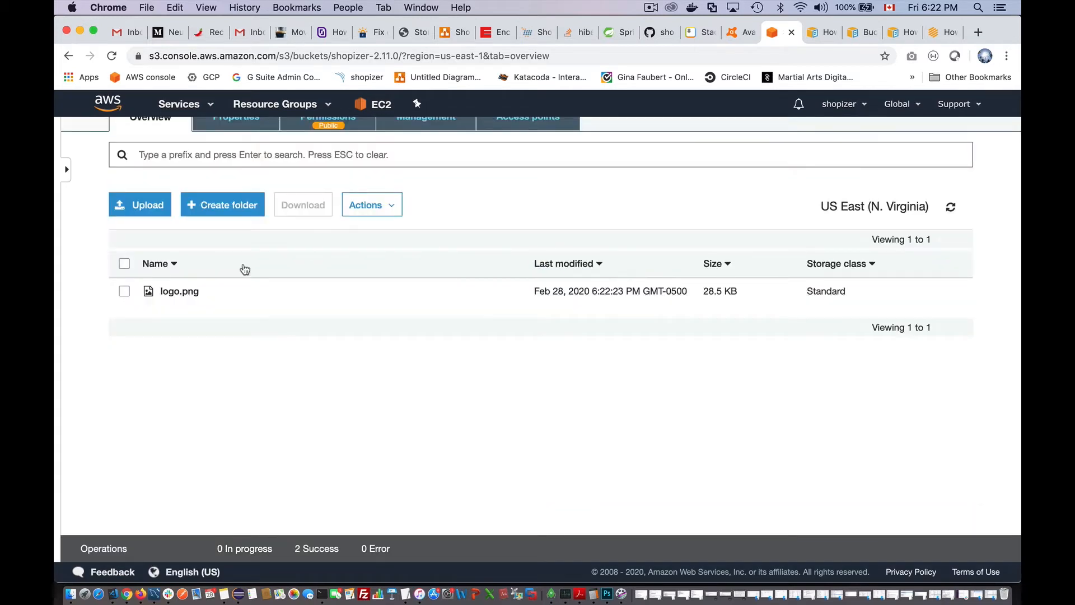
{"action": "left_click", "coordinate": [178, 291]}
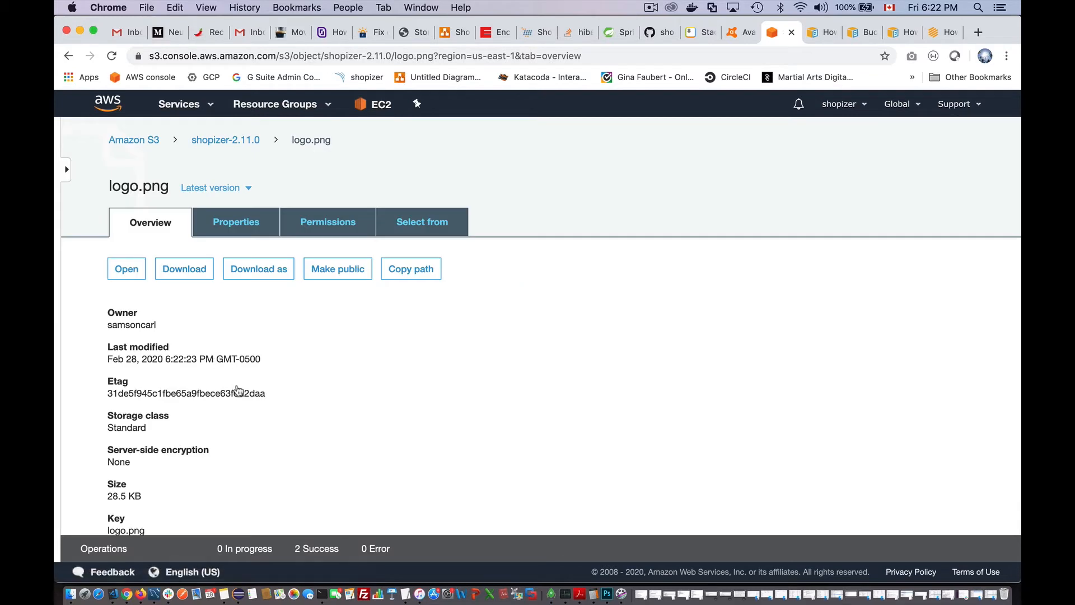
{"action": "scroll", "coordinate": [252, 414], "scroll_direction": "down", "scroll_amount": 3}
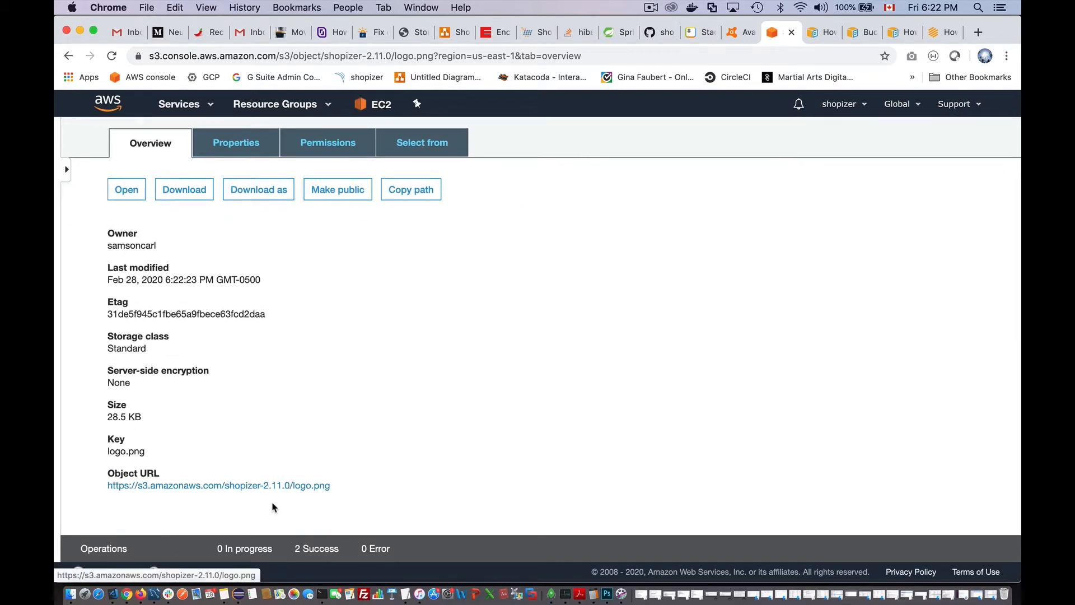
{"action": "left_click", "coordinate": [194, 486]}
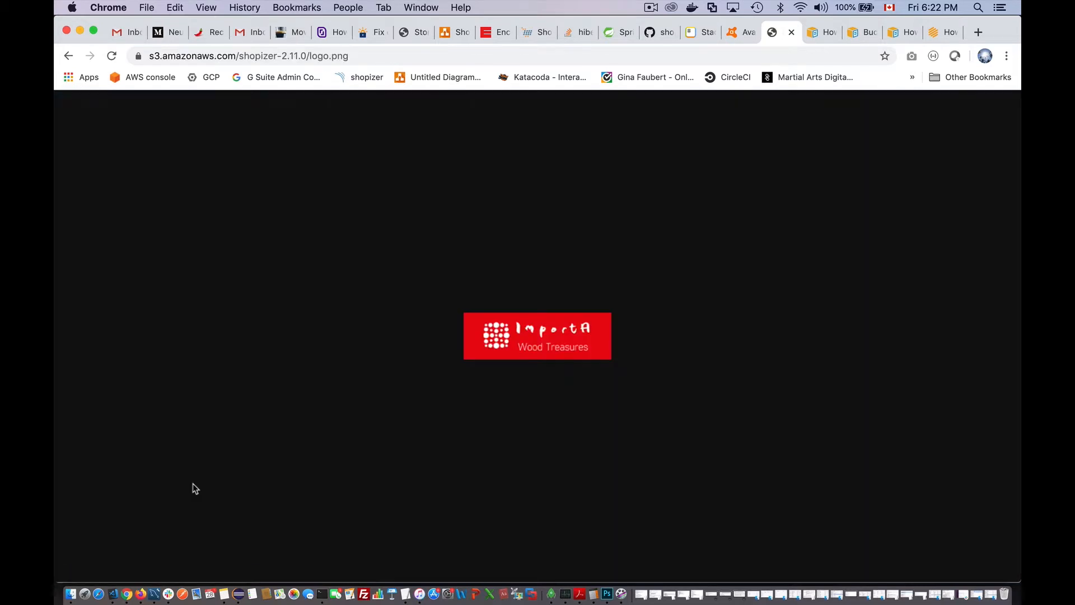
- Return to the logo.png details page, then show the CloudFront Developer Guide page
{"action": "left_click", "coordinate": [69, 56]}
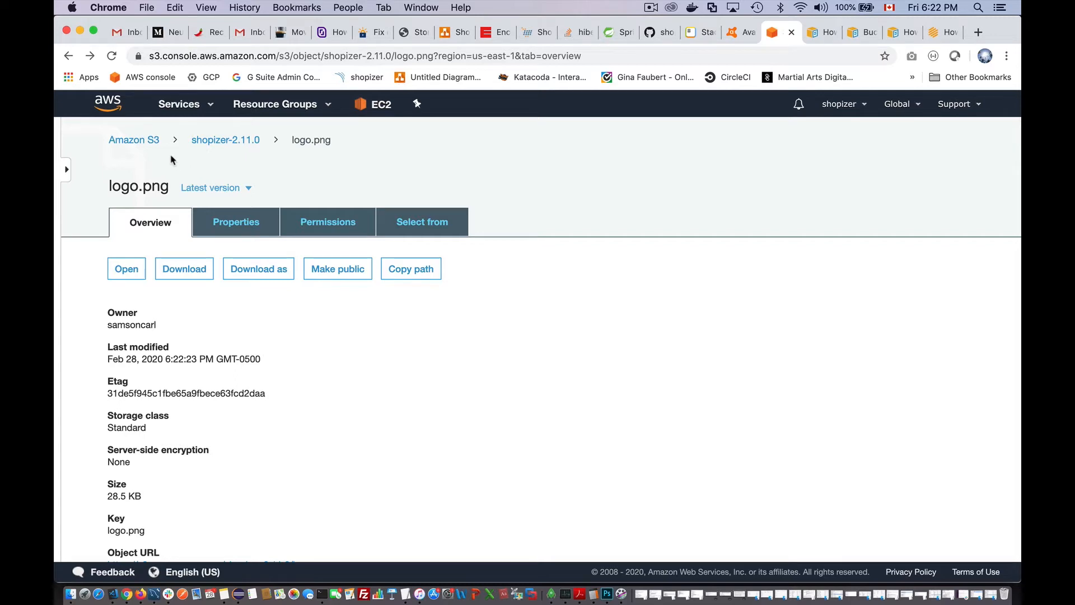
{"action": "left_click", "coordinate": [899, 38]}
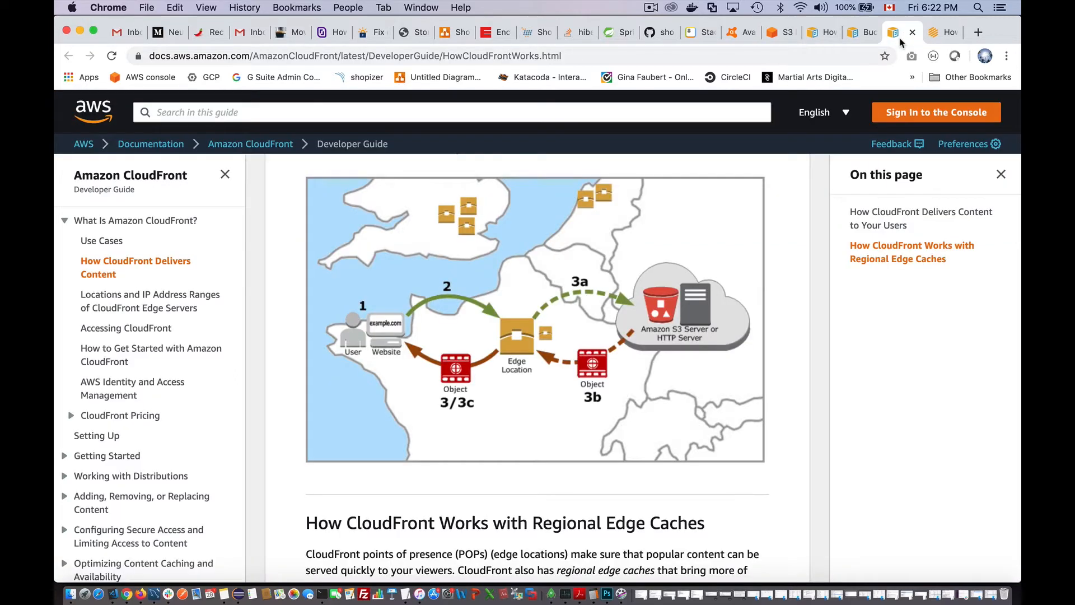
{"action": "scroll", "coordinate": [594, 347], "scroll_direction": "up", "scroll_amount": 2}
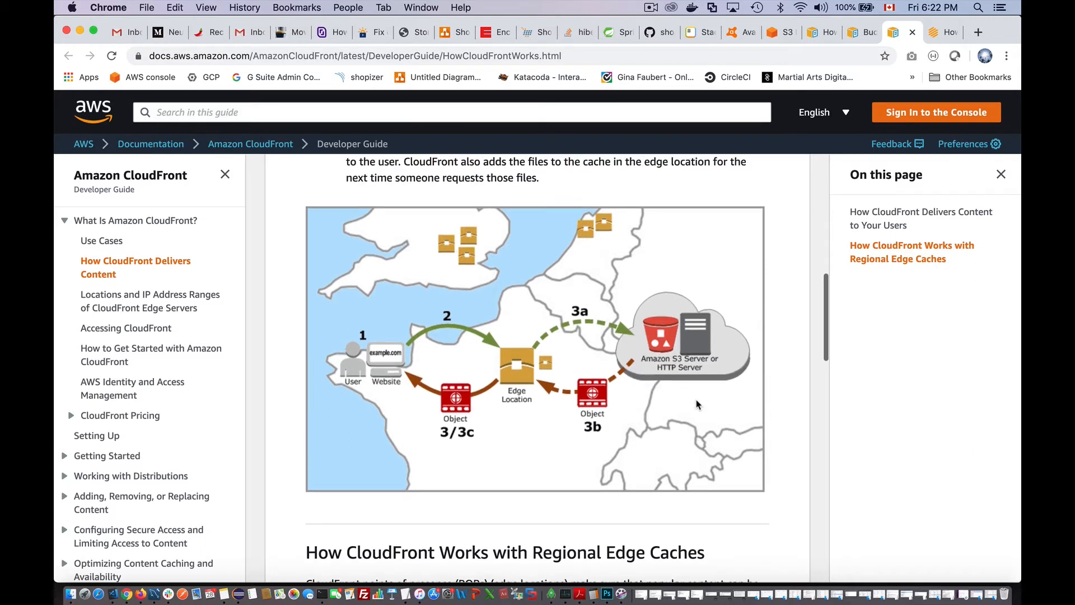
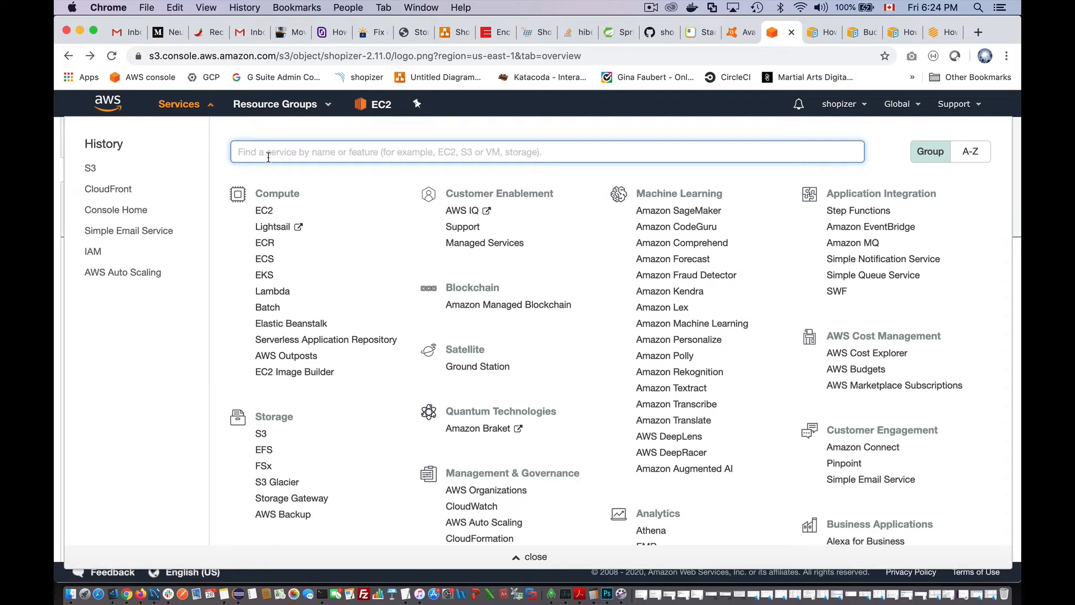
- Open CloudFront via the 'cloudfront' service search and begin a new Web distribution
{"action": "type", "text": "cloud"}
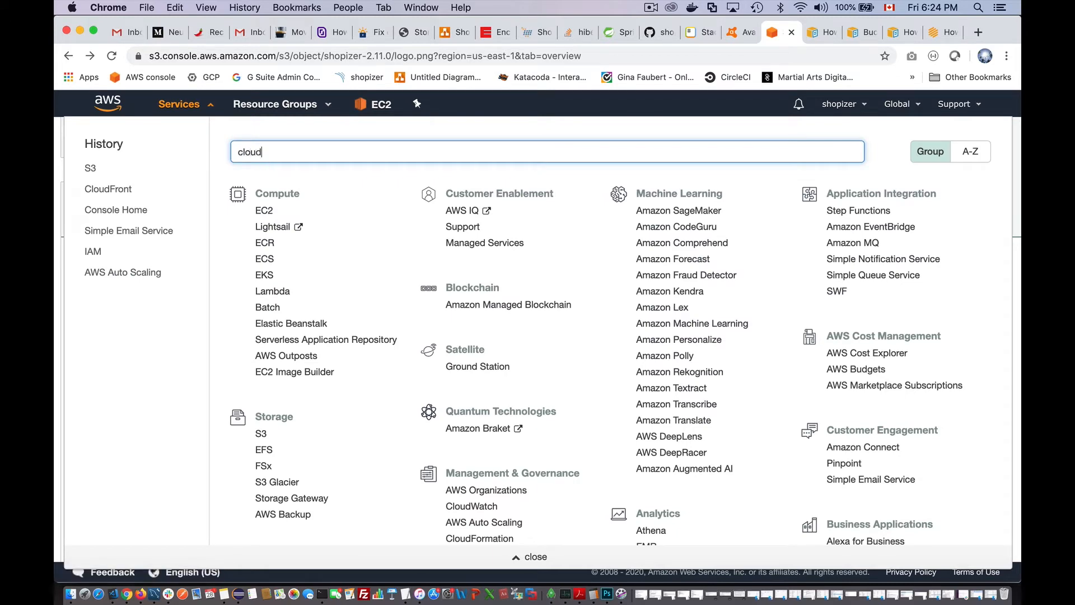
{"action": "type", "text": "front"}
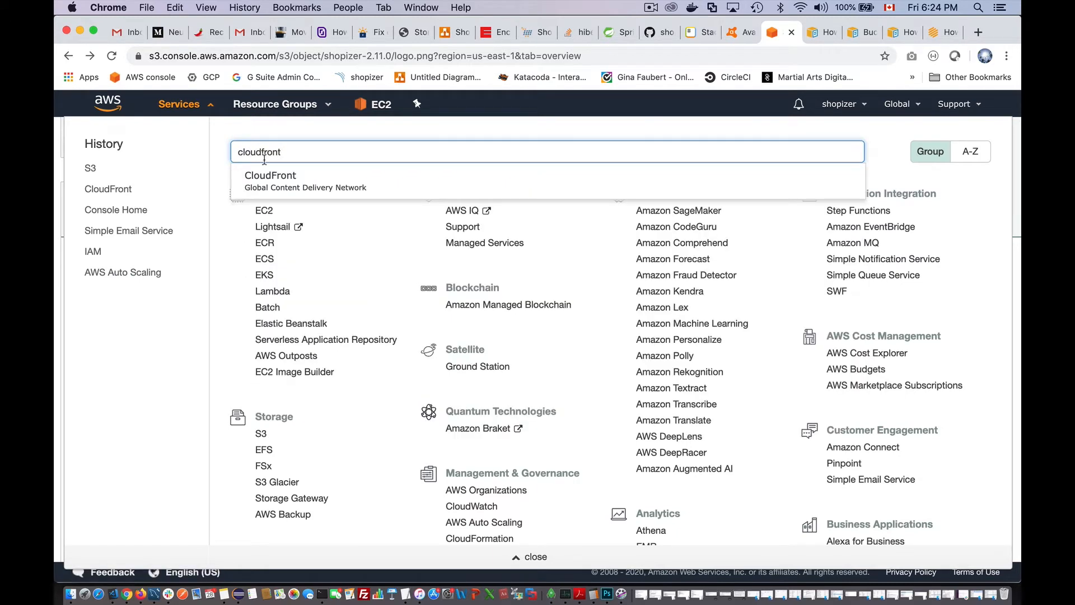
{"action": "left_click", "coordinate": [254, 180]}
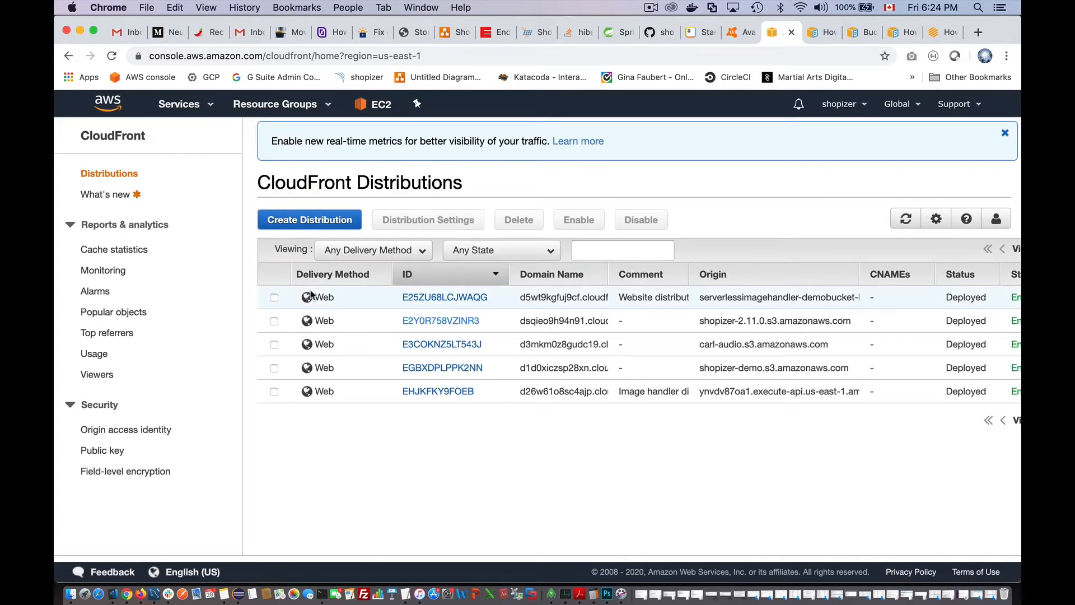
{"action": "left_click", "coordinate": [313, 220]}
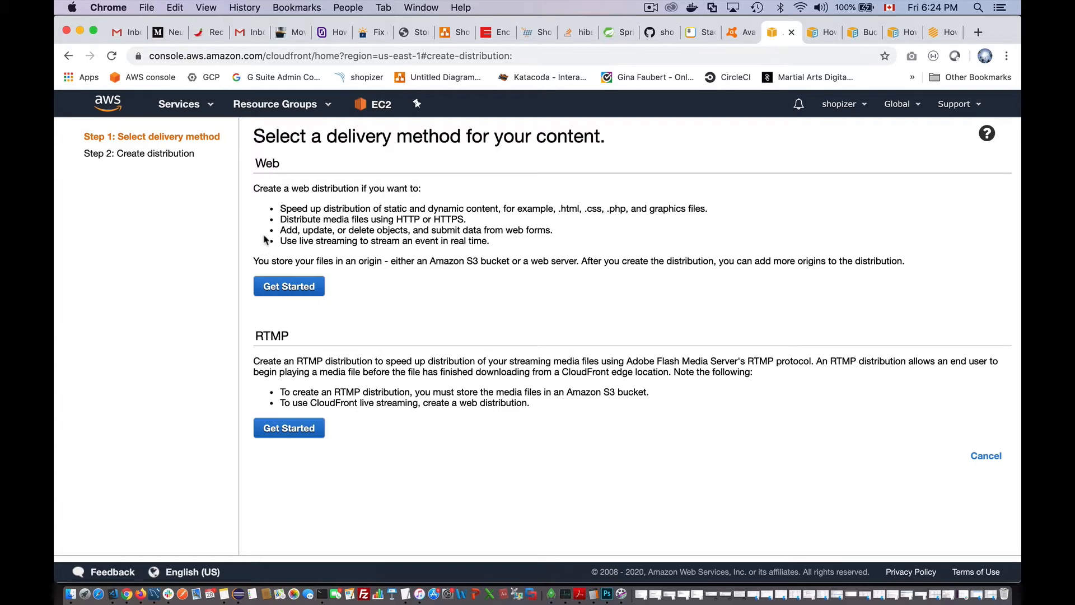
{"action": "left_click", "coordinate": [277, 290]}
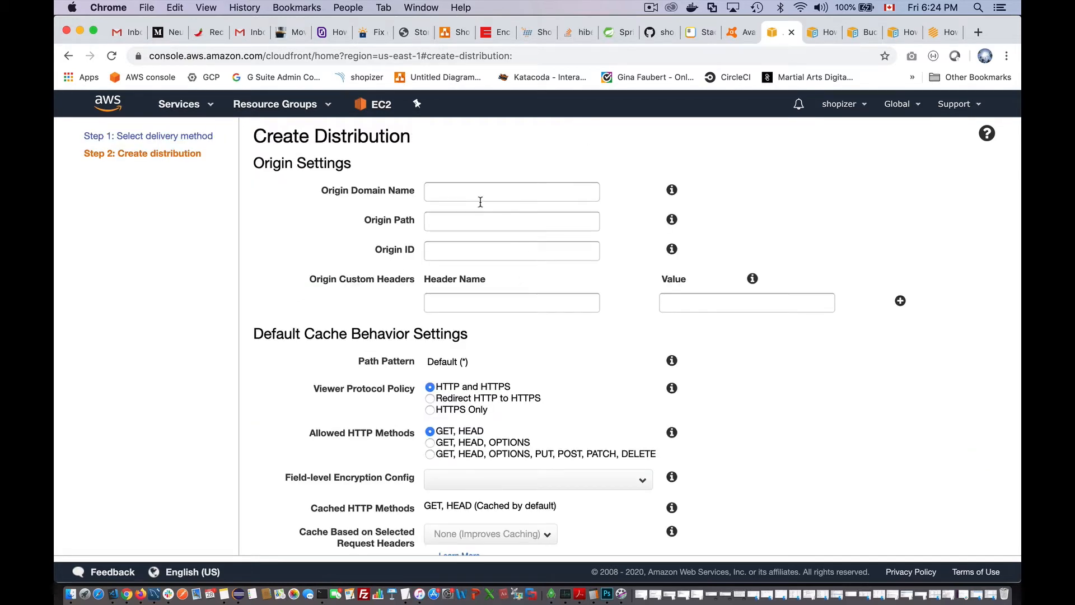
- Set the distribution's Origin Domain Name to shopizer-2.11.0.s3.amazonaws.com
{"action": "left_click", "coordinate": [456, 191]}
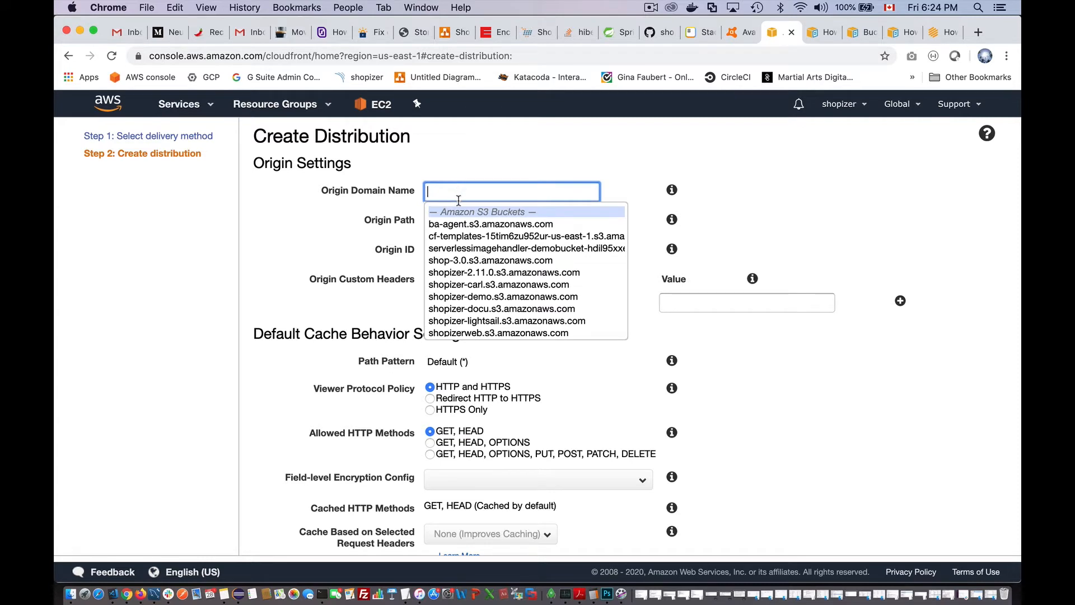
{"action": "left_click", "coordinate": [480, 273]}
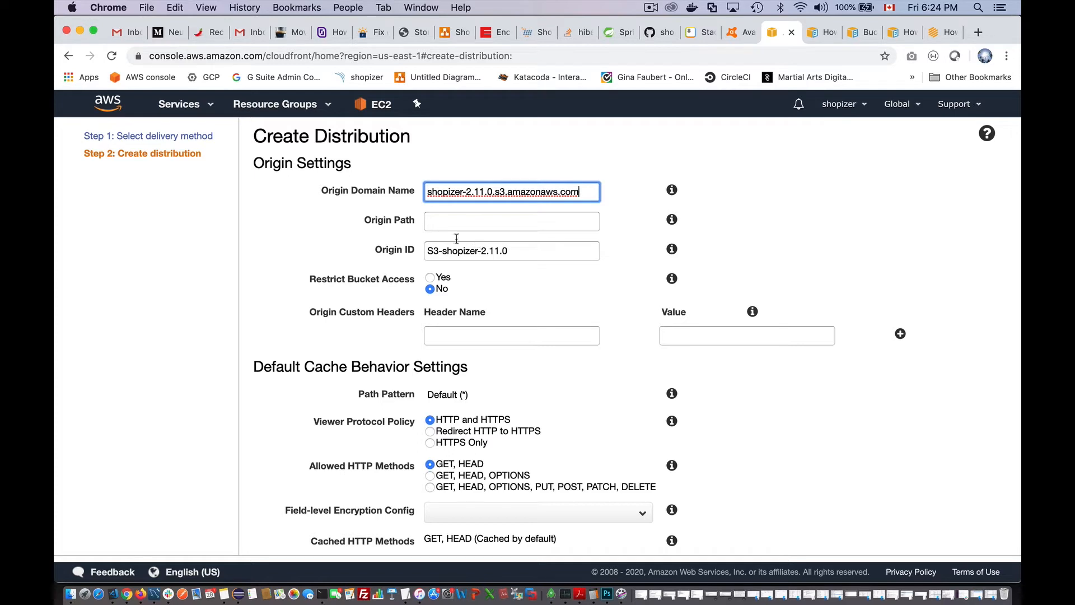
{"action": "scroll", "coordinate": [521, 320], "scroll_direction": "down", "scroll_amount": 5}
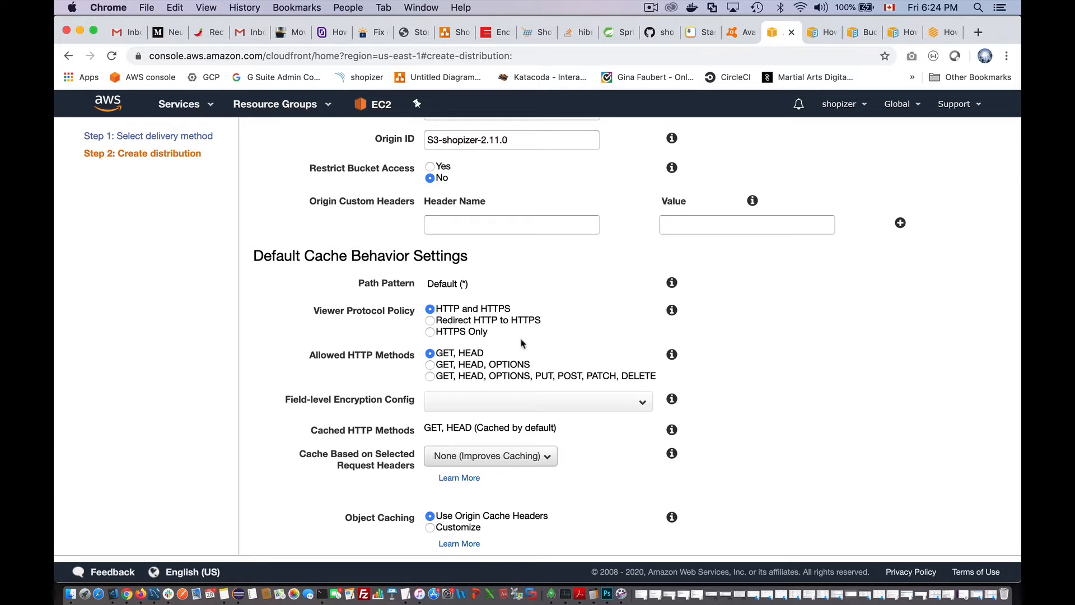
{"action": "scroll", "coordinate": [503, 355], "scroll_direction": "down", "scroll_amount": 2}
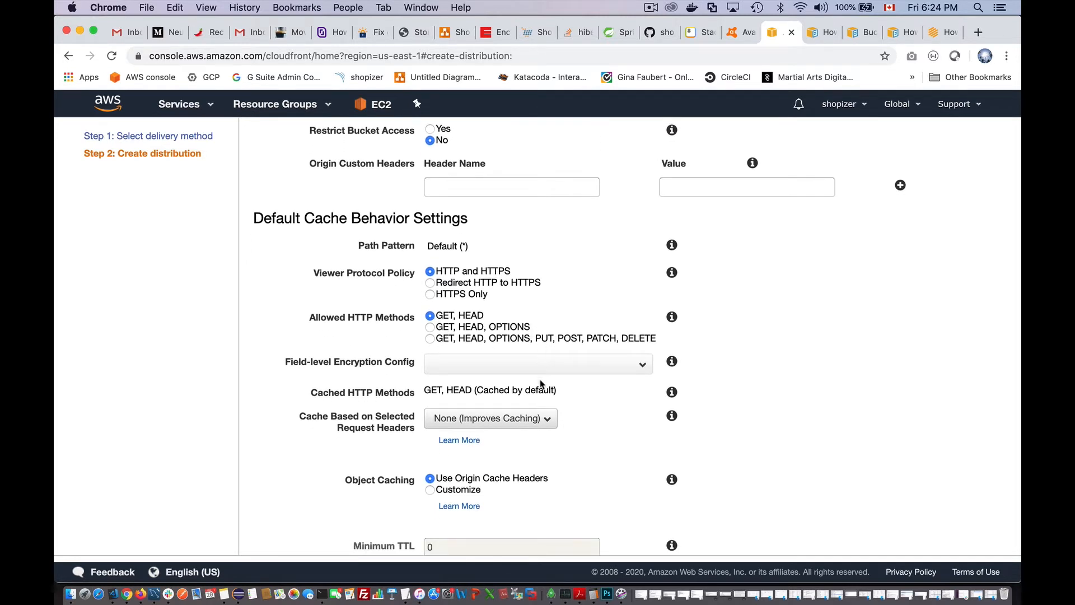
- Review the default cache settings (TTL 86400, no compression) down to Price Class
{"action": "scroll", "coordinate": [534, 403], "scroll_direction": "down", "scroll_amount": 3}
{"action": "scroll", "coordinate": [535, 404], "scroll_direction": "down", "scroll_amount": 1}
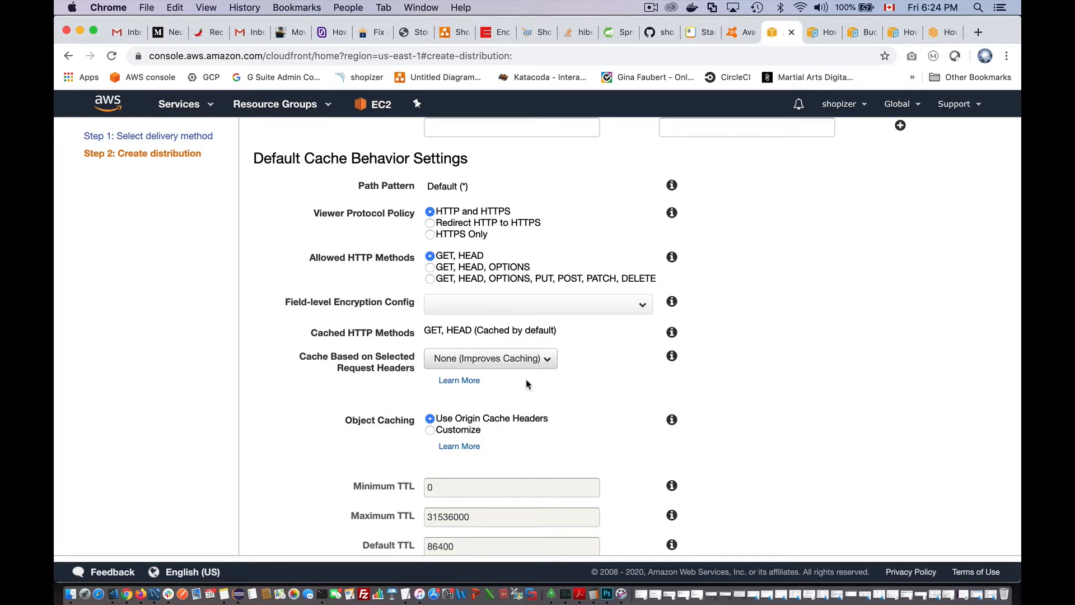
{"action": "scroll", "coordinate": [526, 383], "scroll_direction": "down", "scroll_amount": 7}
{"action": "scroll", "coordinate": [526, 384], "scroll_direction": "down", "scroll_amount": 2}
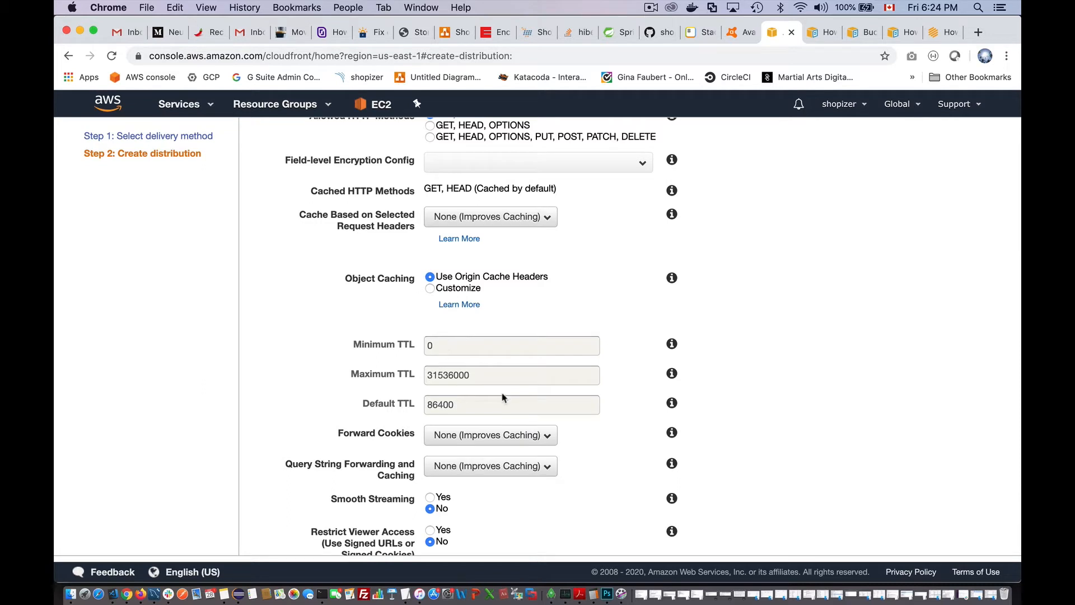
{"action": "scroll", "coordinate": [516, 417], "scroll_direction": "down", "scroll_amount": 5}
{"action": "scroll", "coordinate": [516, 417], "scroll_direction": "down", "scroll_amount": 1}
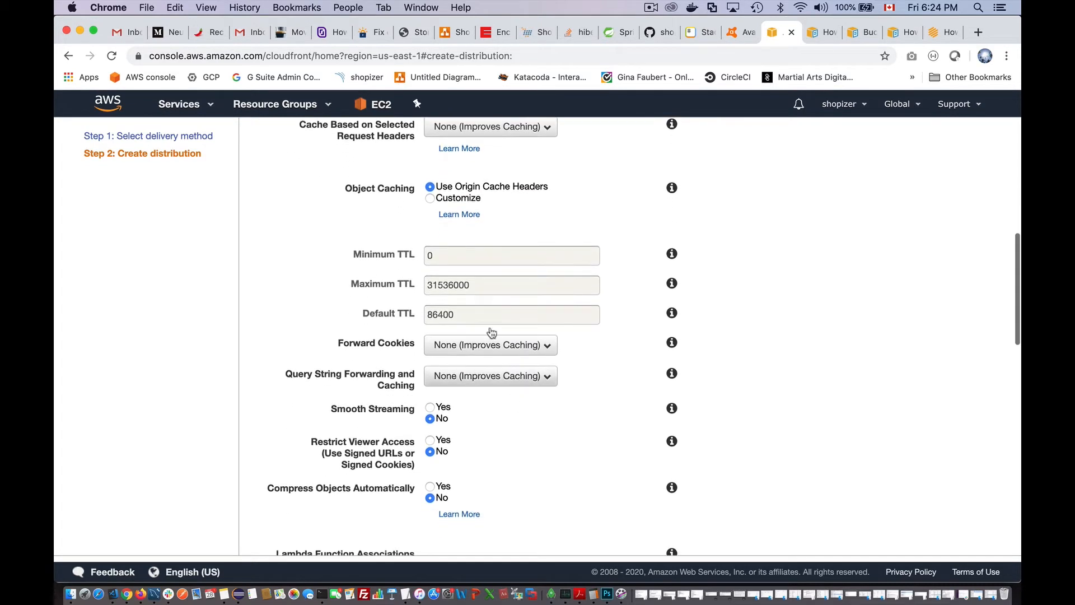
{"action": "scroll", "coordinate": [580, 441], "scroll_direction": "down", "scroll_amount": 5}
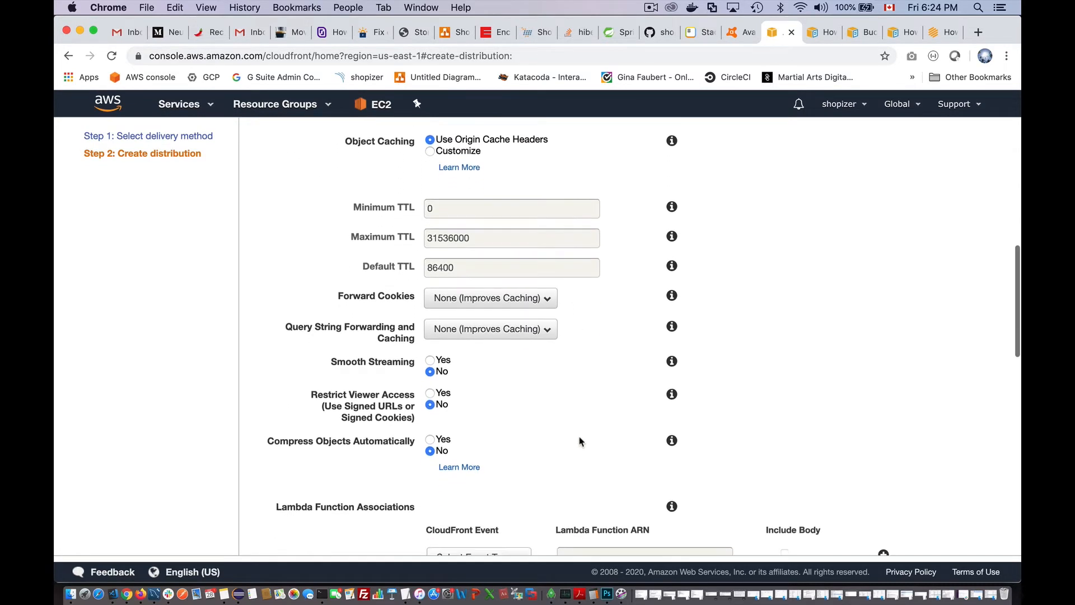
{"action": "scroll", "coordinate": [579, 442], "scroll_direction": "down", "scroll_amount": 8}
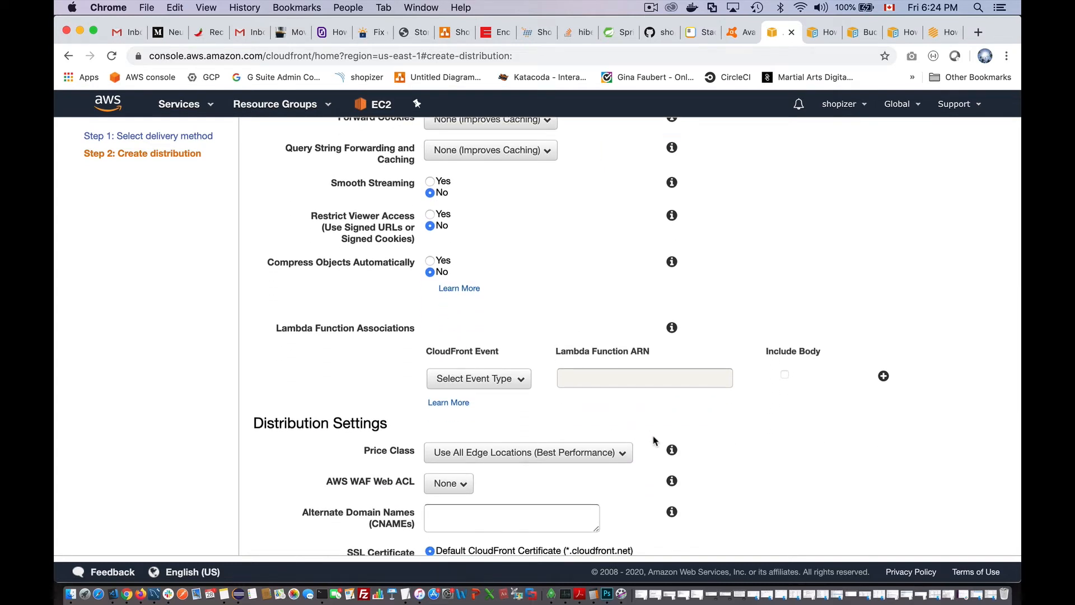
{"action": "scroll", "coordinate": [653, 441], "scroll_direction": "down", "scroll_amount": 2}
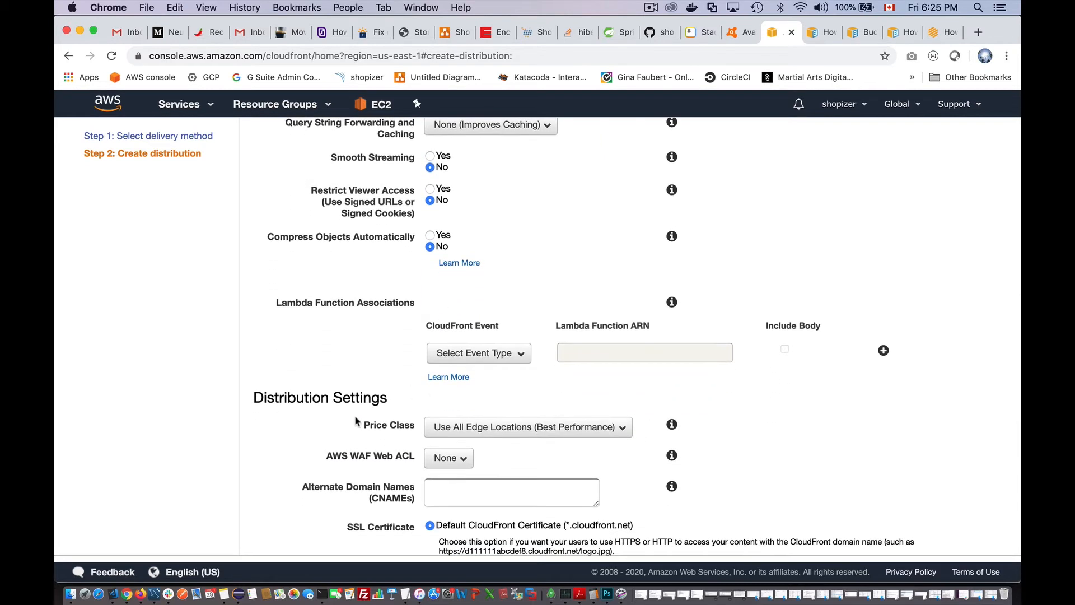
{"action": "left_click_drag", "start_coordinate": [369, 429], "coordinate": [410, 426]}
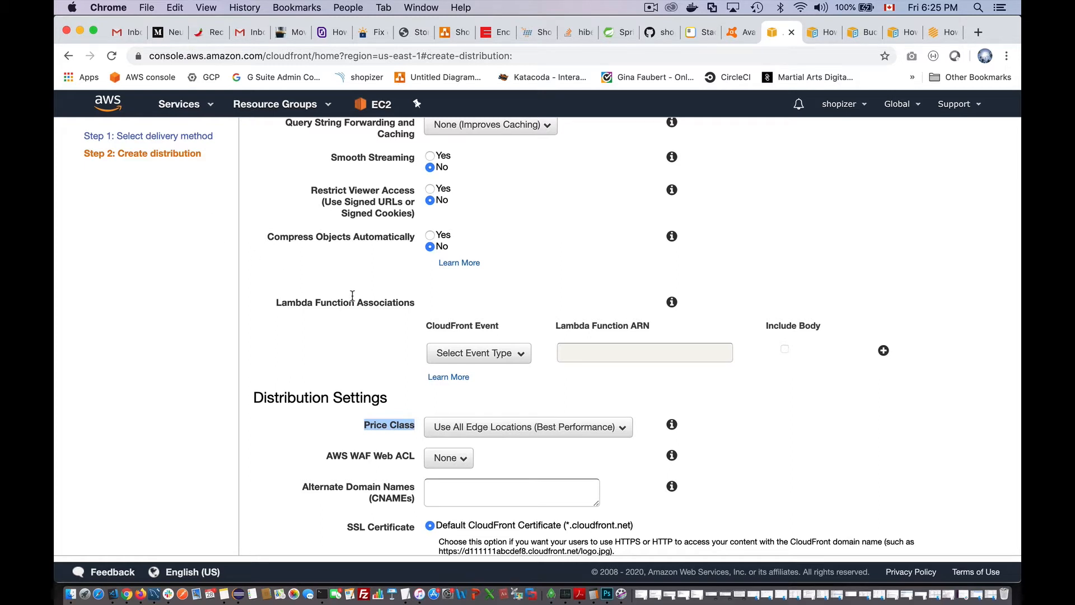
- Set Price Class to 'Use Only U.S., Canada and Europe'
{"action": "left_click", "coordinate": [480, 427]}
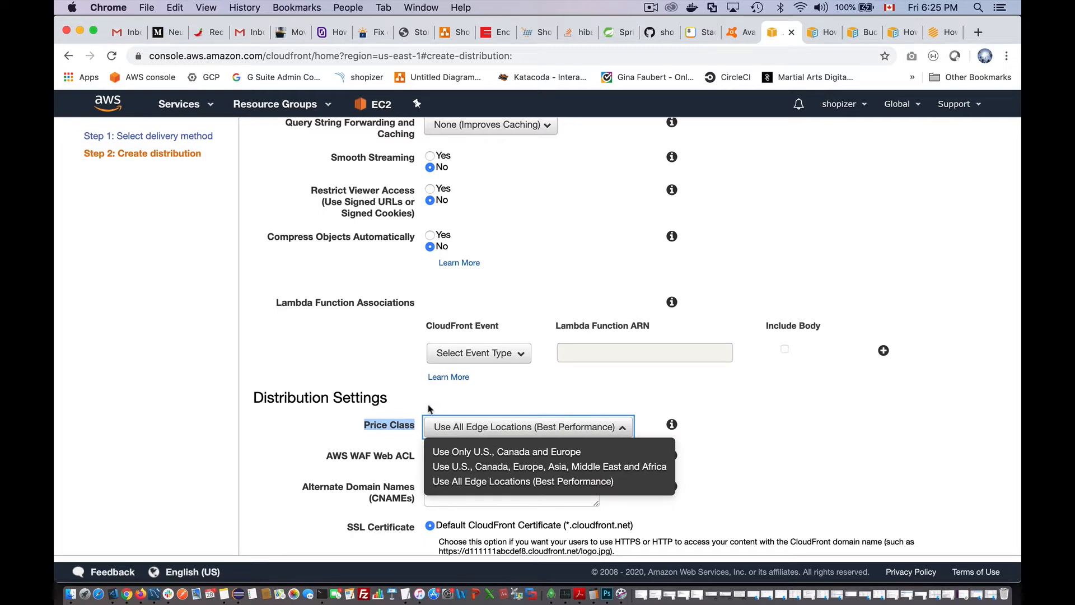
{"action": "scroll", "coordinate": [428, 404], "scroll_direction": "down", "scroll_amount": 2}
{"action": "scroll", "coordinate": [429, 409], "scroll_direction": "up", "scroll_amount": 2}
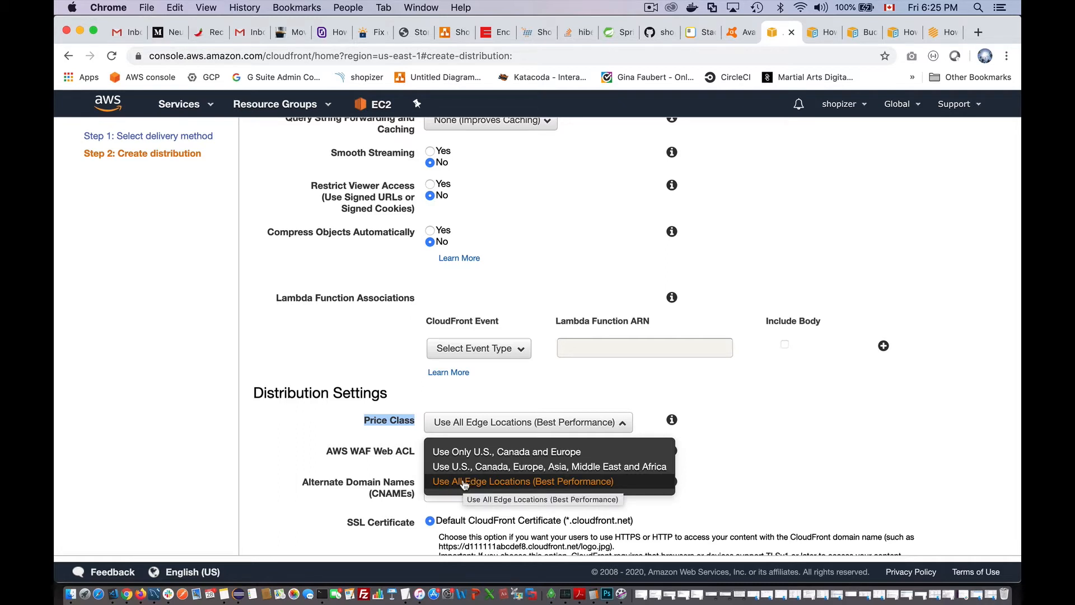
{"action": "left_click", "coordinate": [511, 452]}
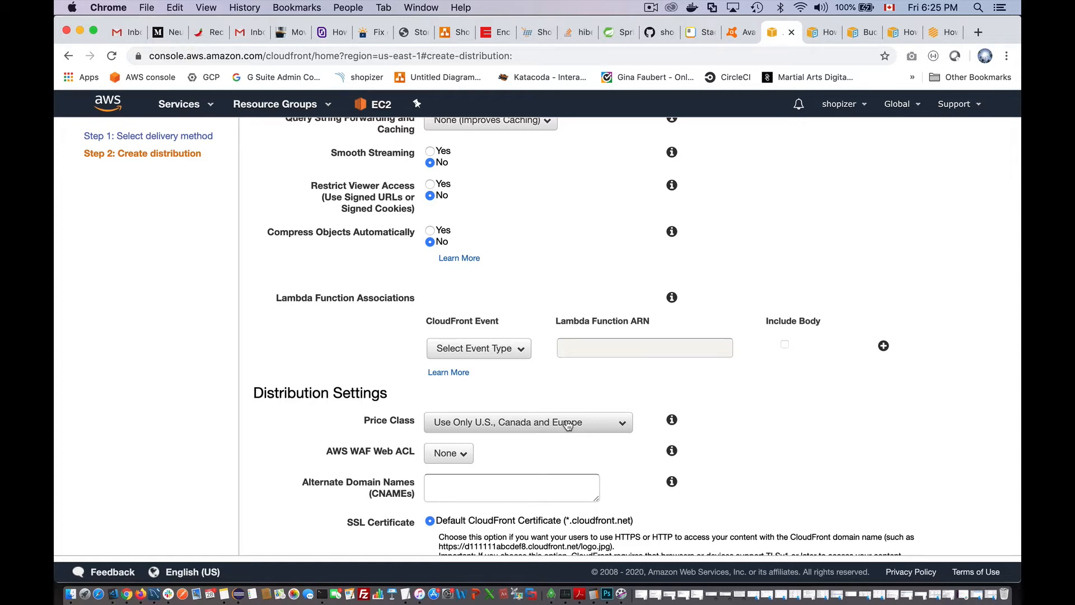
- Submit the distribution with Create Distribution at the bottom of the form
{"action": "scroll", "coordinate": [568, 424], "scroll_direction": "down", "scroll_amount": 5}
{"action": "scroll", "coordinate": [569, 425], "scroll_direction": "down", "scroll_amount": 11}
{"action": "scroll", "coordinate": [568, 424], "scroll_direction": "down", "scroll_amount": 1}
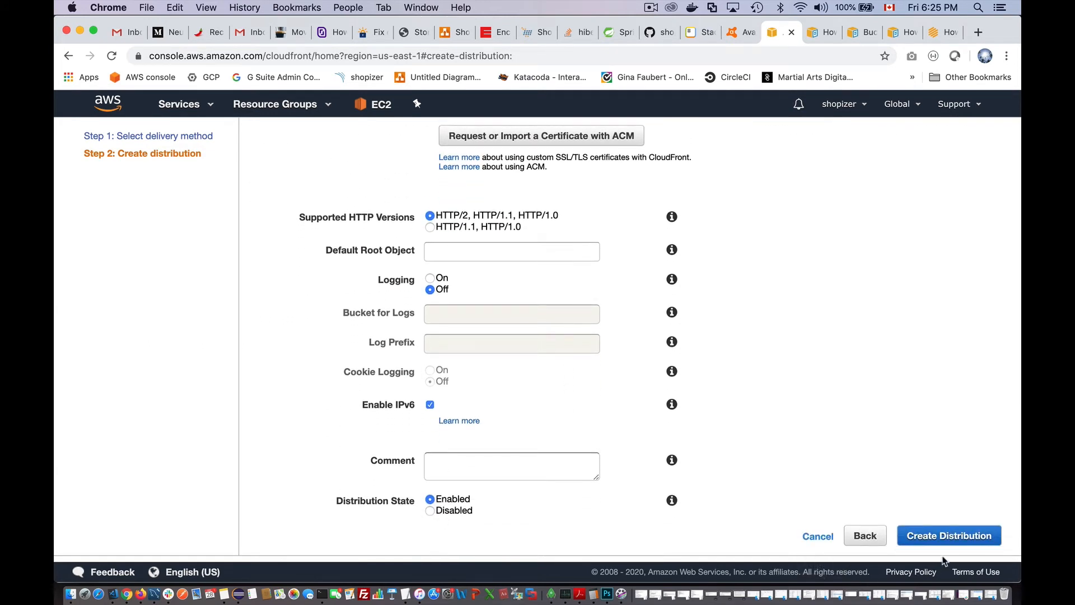
{"action": "left_click", "coordinate": [980, 534]}
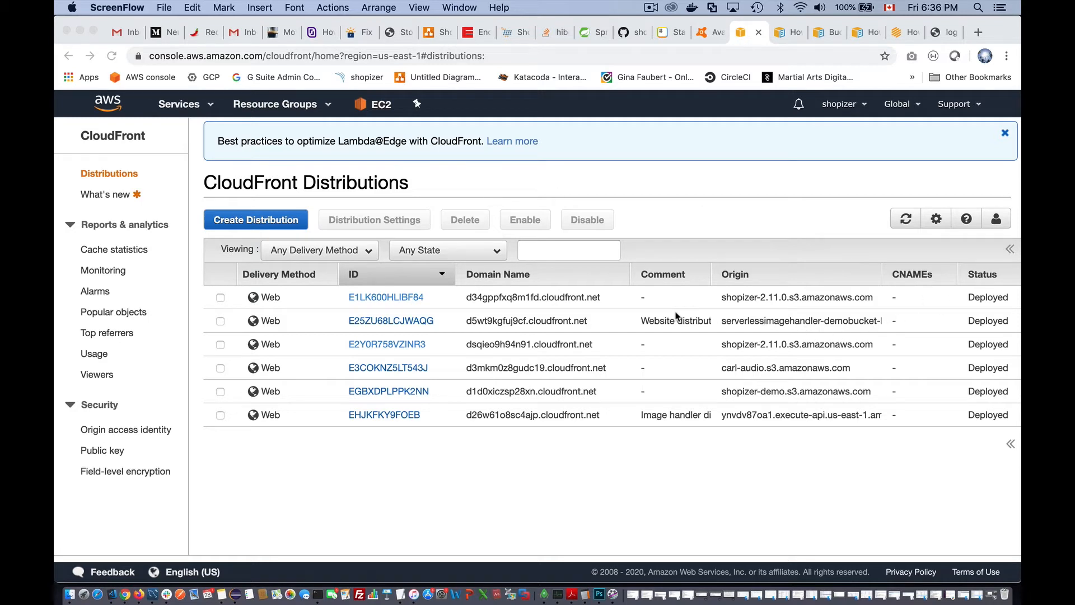
- Check the new distribution's origin, status and state, then open E1LK600HLIBF84's details
{"action": "scroll", "coordinate": [677, 317], "scroll_direction": "right", "scroll_amount": 2}
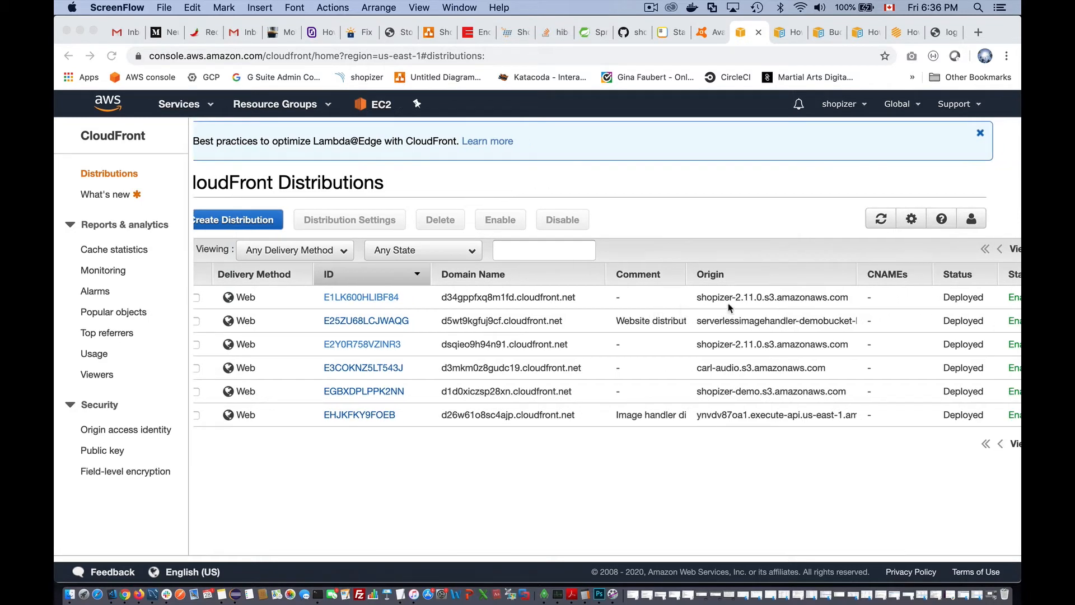
{"action": "scroll", "coordinate": [678, 319], "scroll_direction": "right", "scroll_amount": 10}
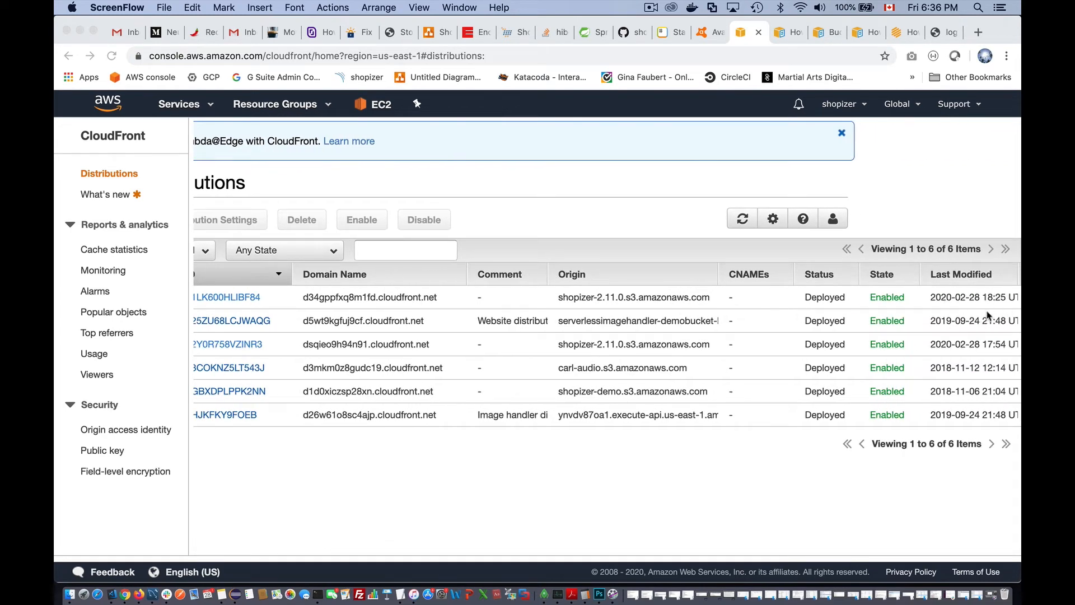
{"action": "scroll", "coordinate": [737, 308], "scroll_direction": "left", "scroll_amount": 12}
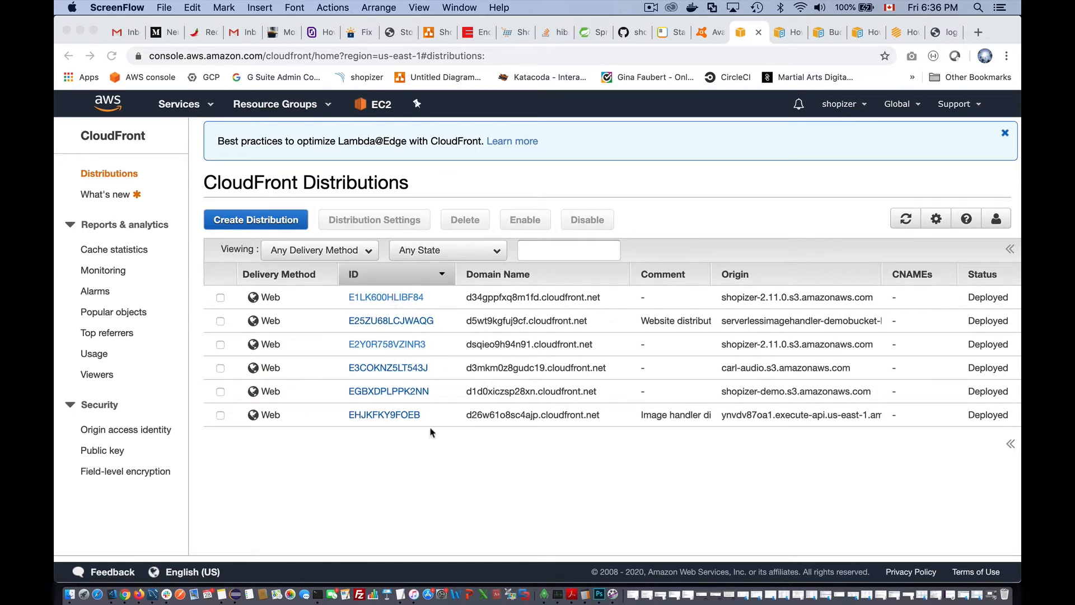
{"action": "left_click", "coordinate": [400, 459]}
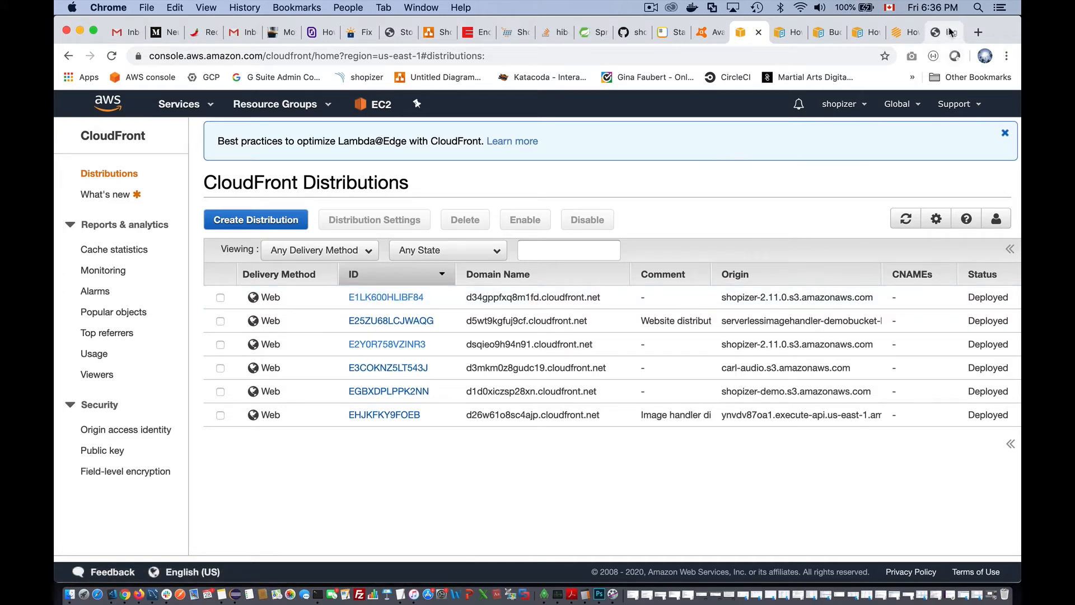
{"action": "left_click", "coordinate": [404, 297]}
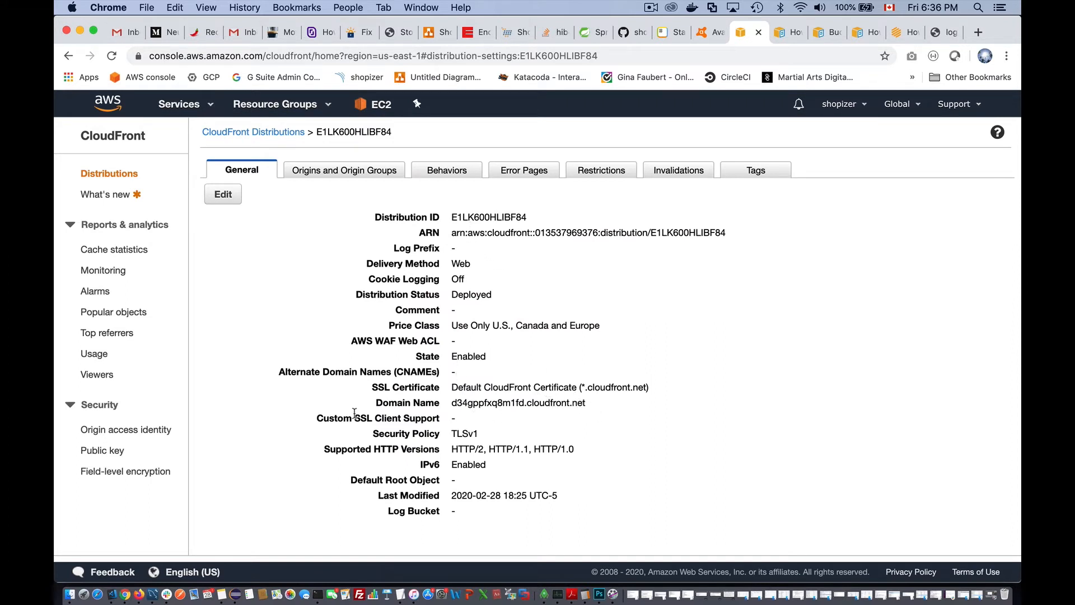
- Copy the domain name d34gppfxq8m1fd.cloudfront.net and paste it into a new Chrome tab
{"action": "left_click_drag", "start_coordinate": [451, 402], "coordinate": [582, 394]}
{"action": "left_click", "coordinate": [593, 401]}
{"action": "left_click_drag", "start_coordinate": [451, 402], "coordinate": [586, 404]}
{"action": "left_click", "coordinate": [588, 409]}
{"action": "triple_click", "coordinate": [588, 408]}
{"action": "key", "text": "super+c"}
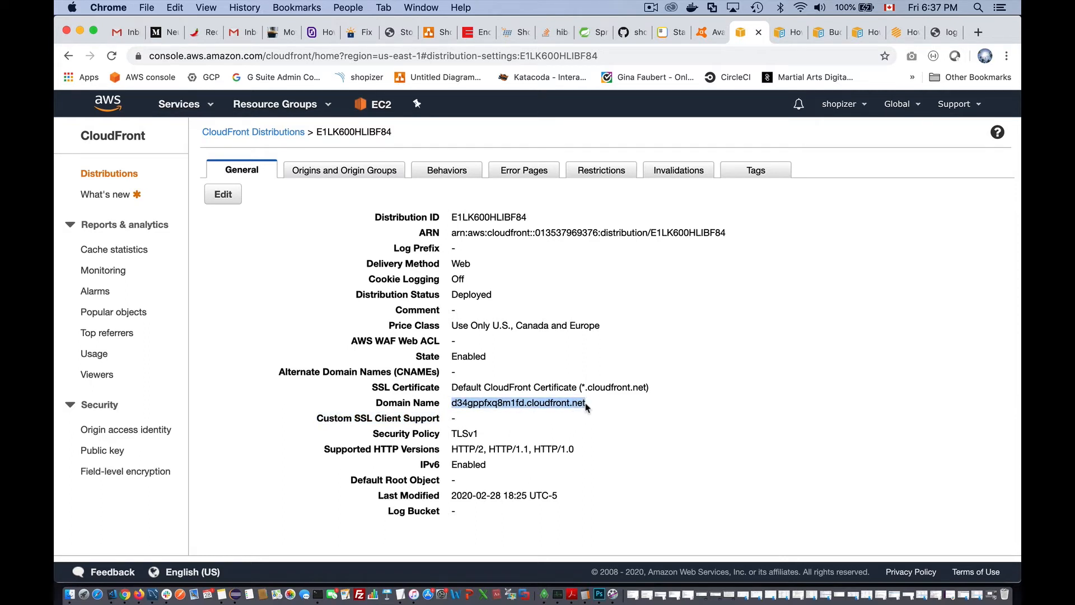
{"action": "left_click", "coordinate": [978, 35]}
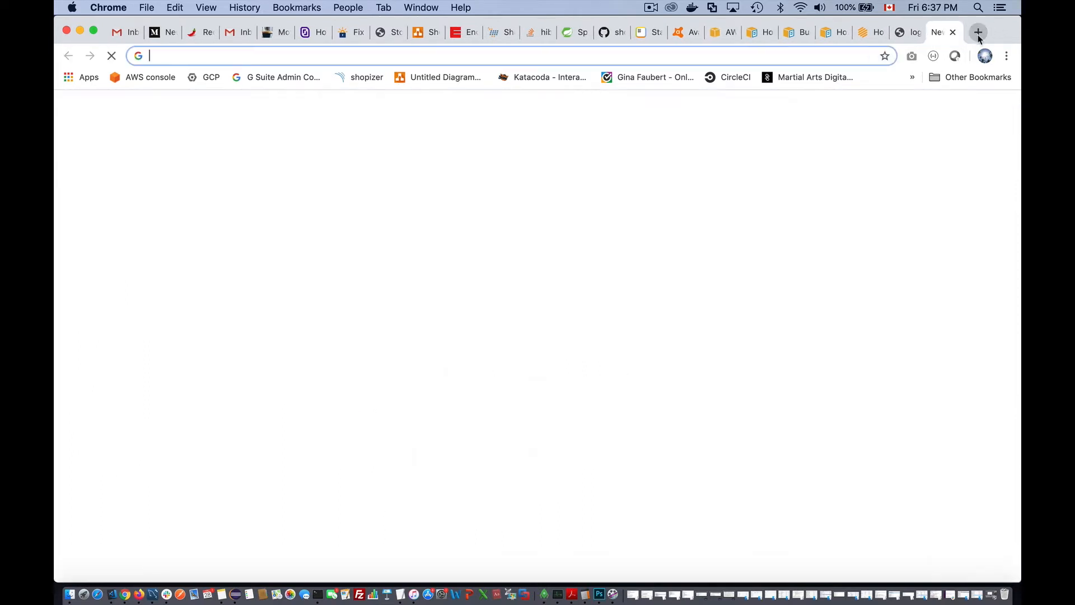
{"action": "key", "text": "super+v"}
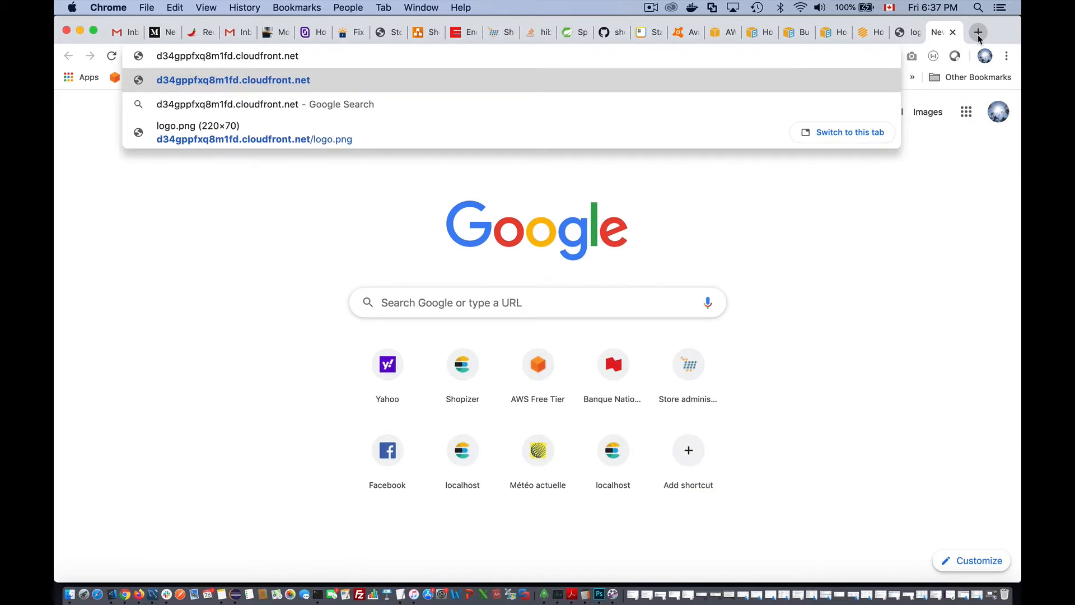
- Load d34gppfxq8m1fd.cloudfront.net/logo.png, then return to the AWS console tab
{"action": "type", "text": "/"}
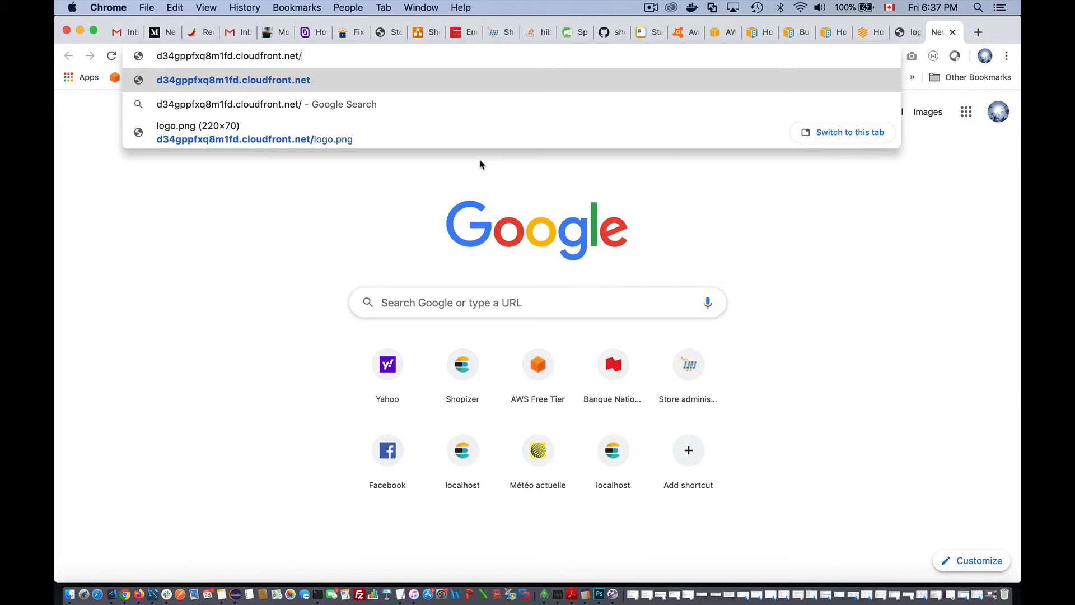
{"action": "type", "text": "lo"}
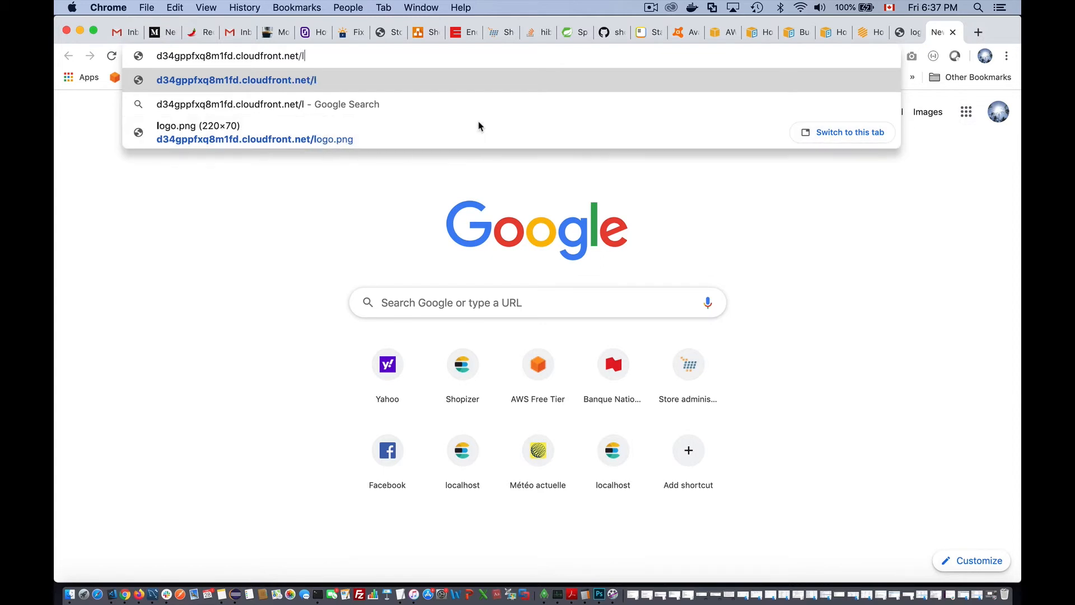
{"action": "type", "text": "go.png"}
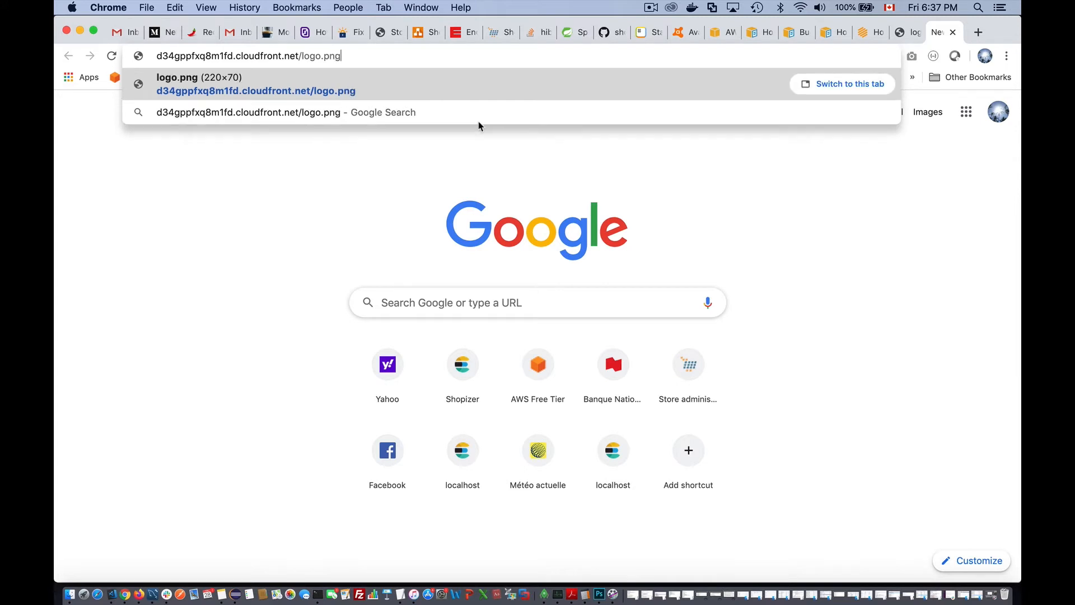
{"action": "key", "text": "Return"}
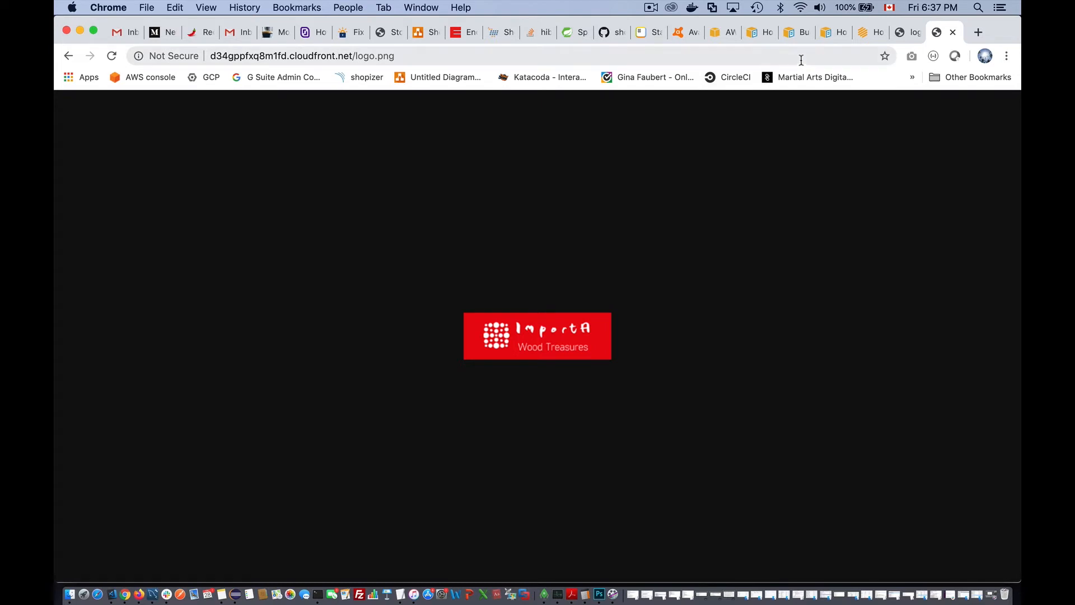
{"action": "left_click", "coordinate": [723, 32]}
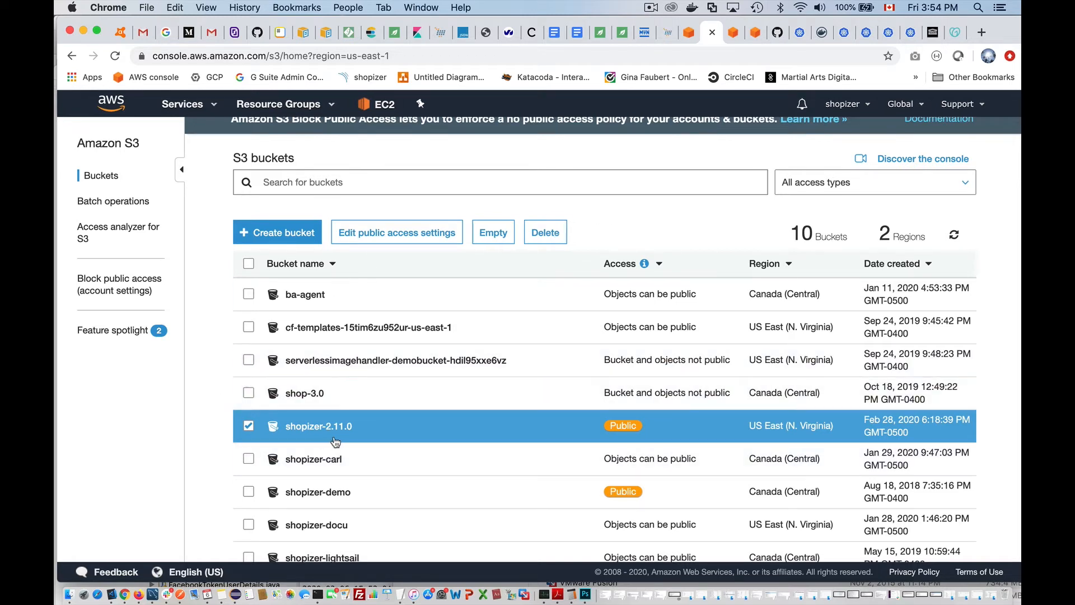
- Bring Eclipse to the front from the Dock
{"action": "left_click", "coordinate": [235, 595]}
{"action": "left_click", "coordinate": [235, 597]}
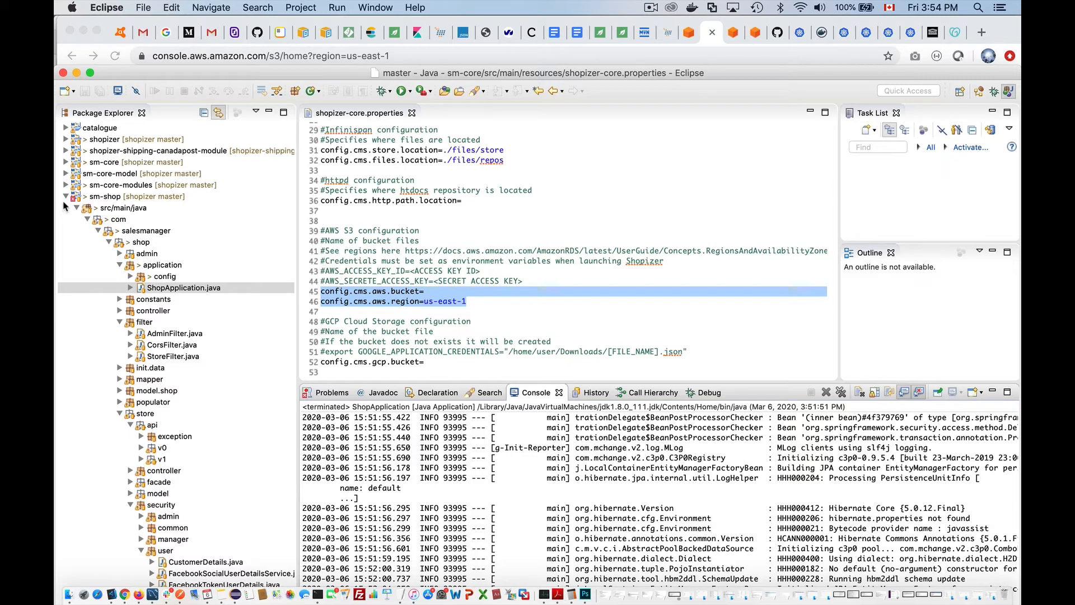
- Open sm-core's src/main/resources/shopizer-core.properties and scroll to the top of the file
{"action": "left_click", "coordinate": [66, 163]}
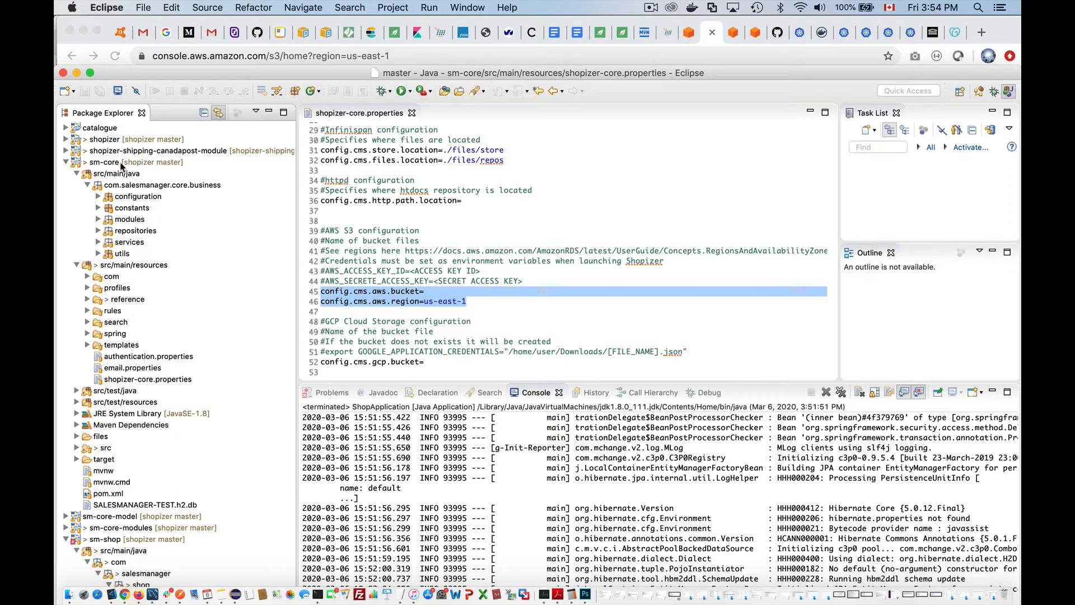
{"action": "left_click", "coordinate": [145, 380]}
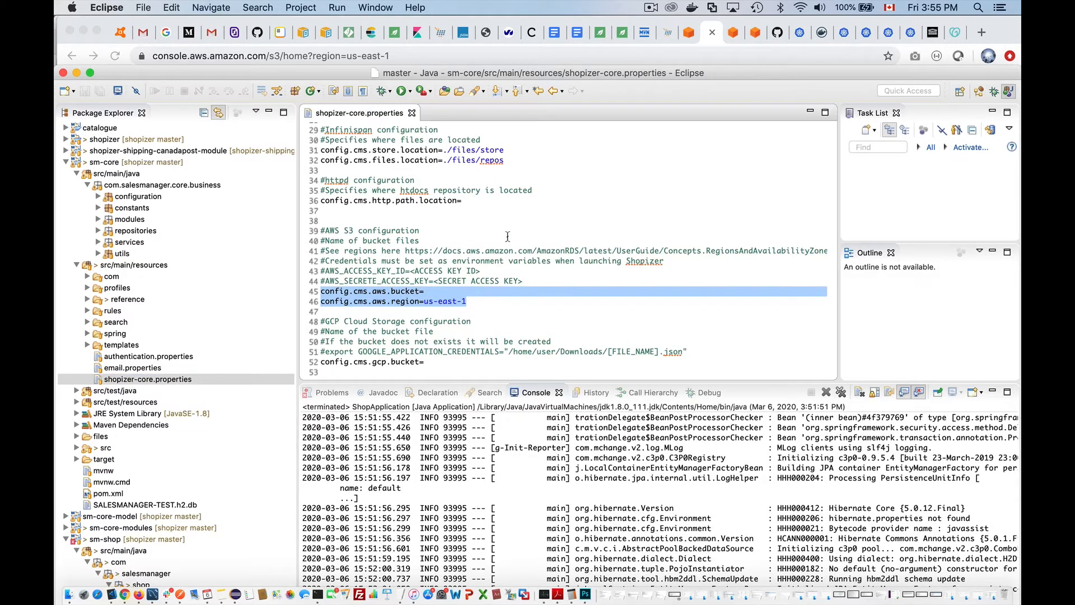
{"action": "scroll", "coordinate": [508, 238], "scroll_direction": "up", "scroll_amount": 3}
{"action": "scroll", "coordinate": [508, 237], "scroll_direction": "up", "scroll_amount": 5}
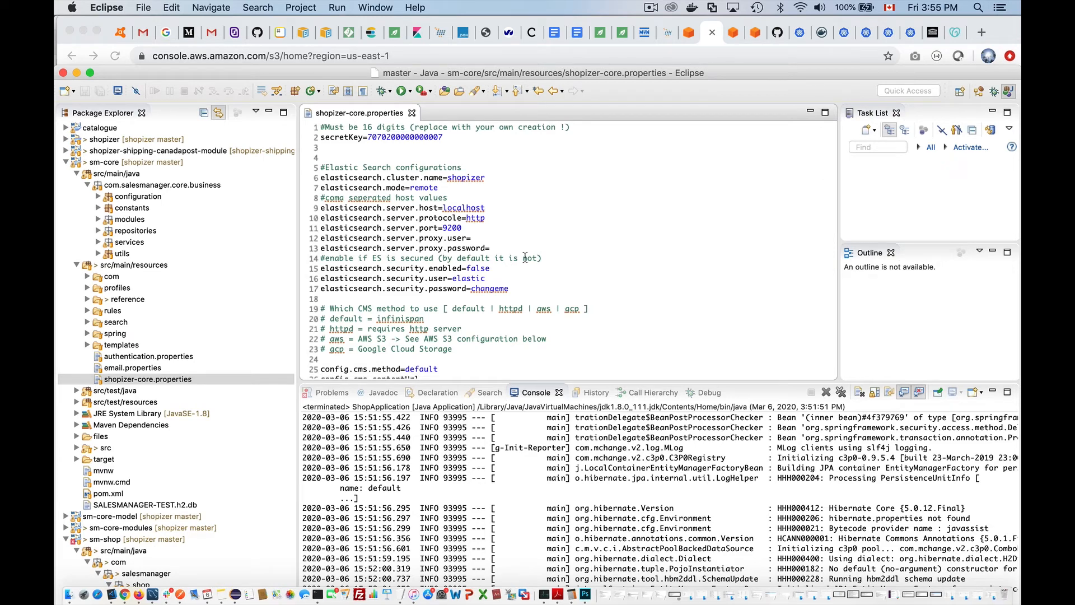
- Scroll to line 25 and select the value 'default' of config.cms.method
{"action": "scroll", "coordinate": [561, 253], "scroll_direction": "down", "scroll_amount": 3}
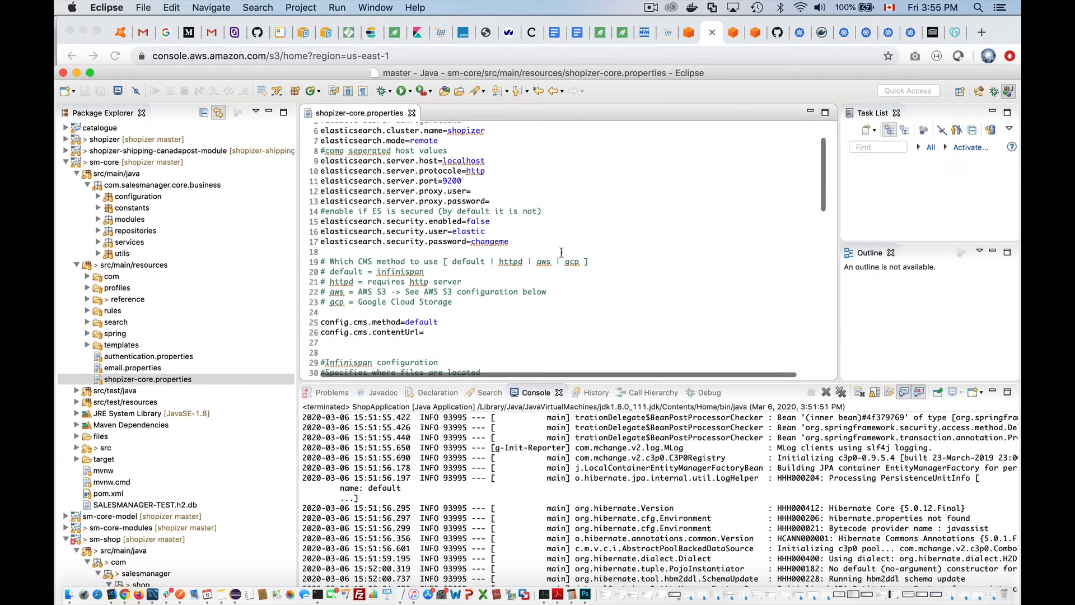
{"action": "scroll", "coordinate": [561, 253], "scroll_direction": "down", "scroll_amount": 2}
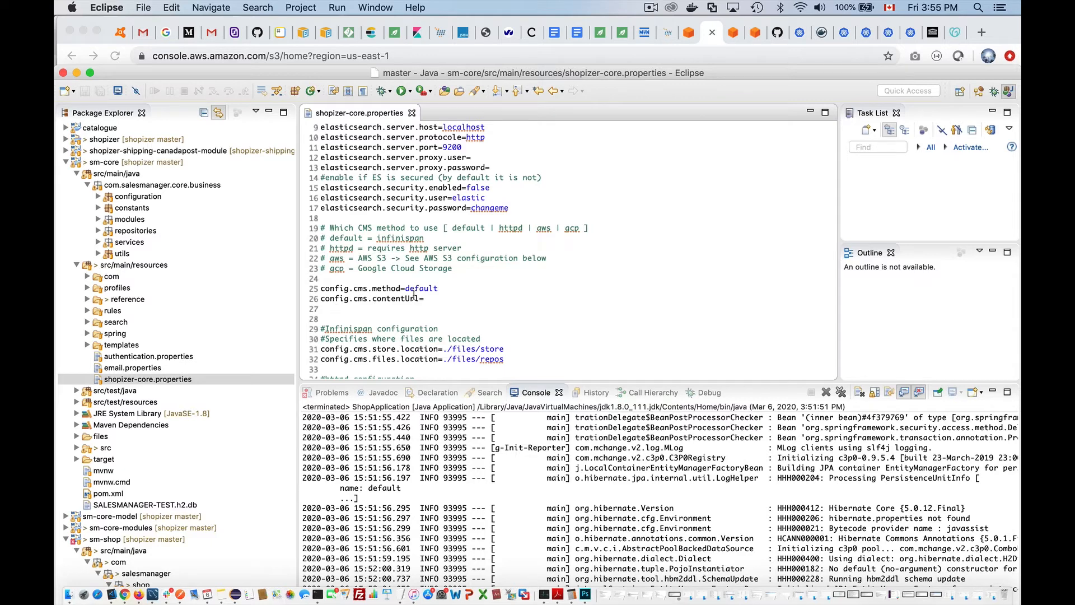
{"action": "double_click", "coordinate": [429, 286]}
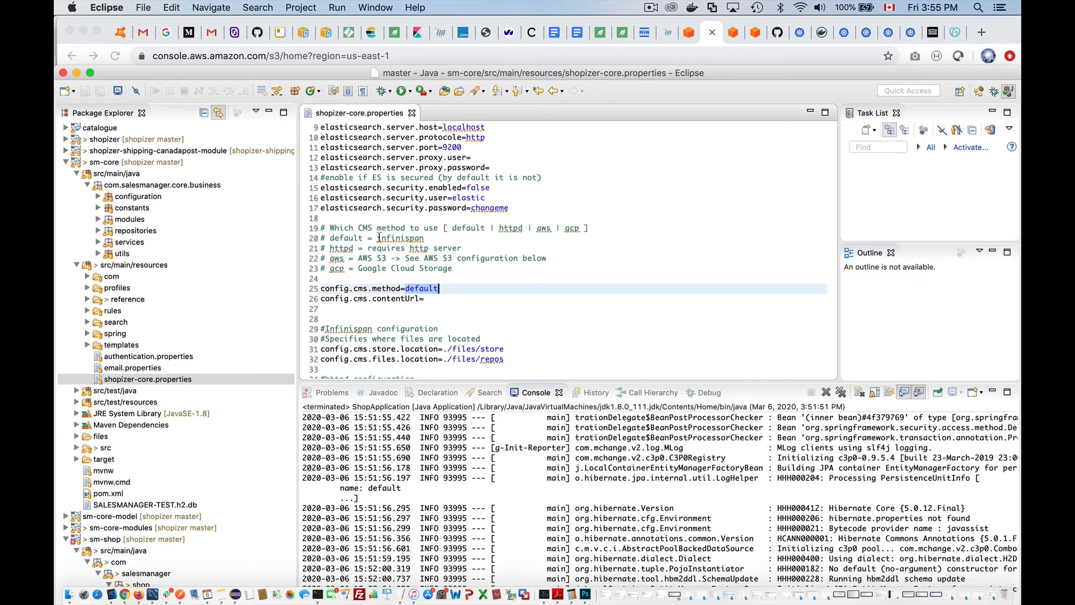
{"action": "double_click", "coordinate": [394, 238]}
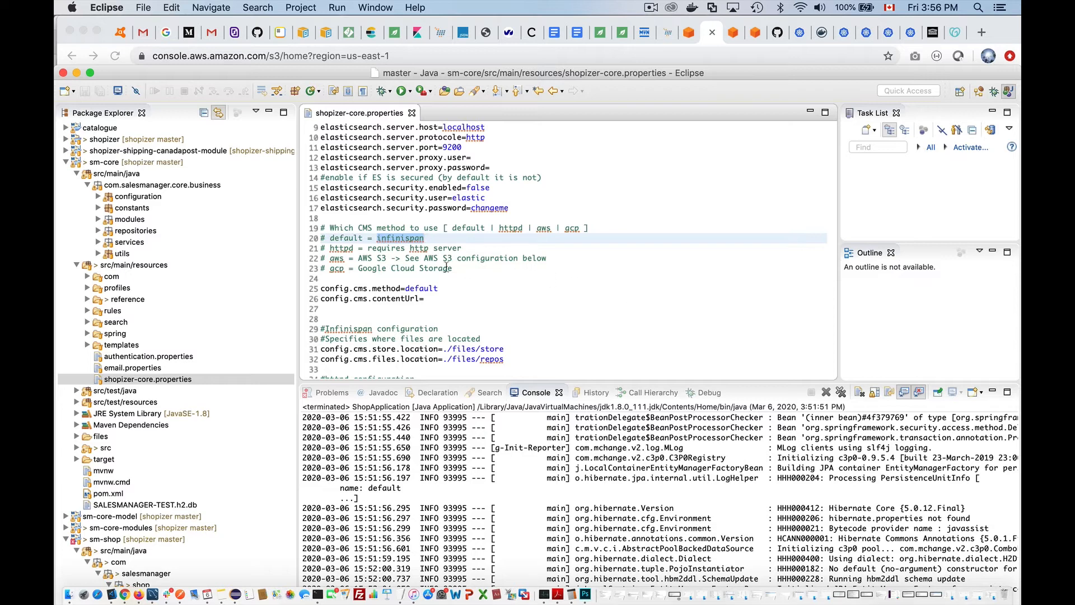
{"action": "double_click", "coordinate": [339, 248]}
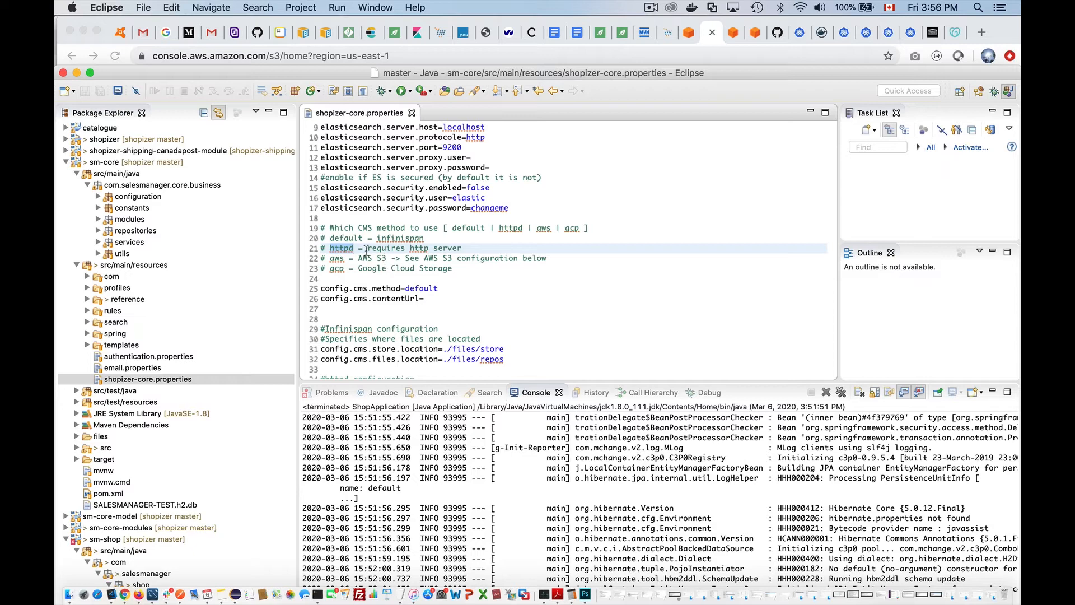
{"action": "mouse_move", "coordinate": [336, 259]}
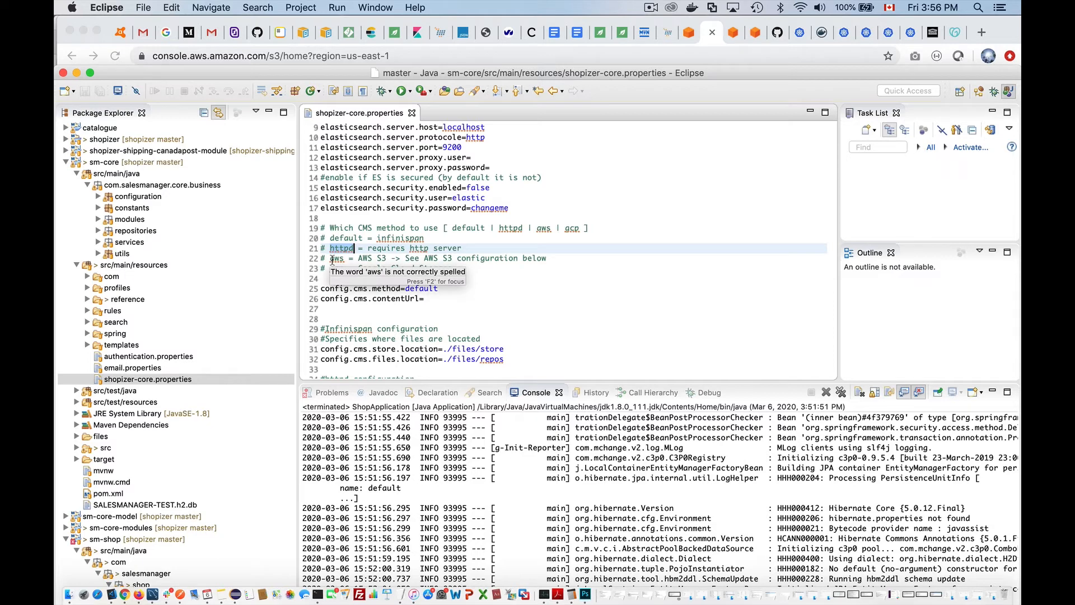
{"action": "left_click", "coordinate": [338, 259]}
{"action": "left_click", "coordinate": [335, 270]}
{"action": "double_click", "coordinate": [336, 259]}
{"action": "key", "text": "super+c"}
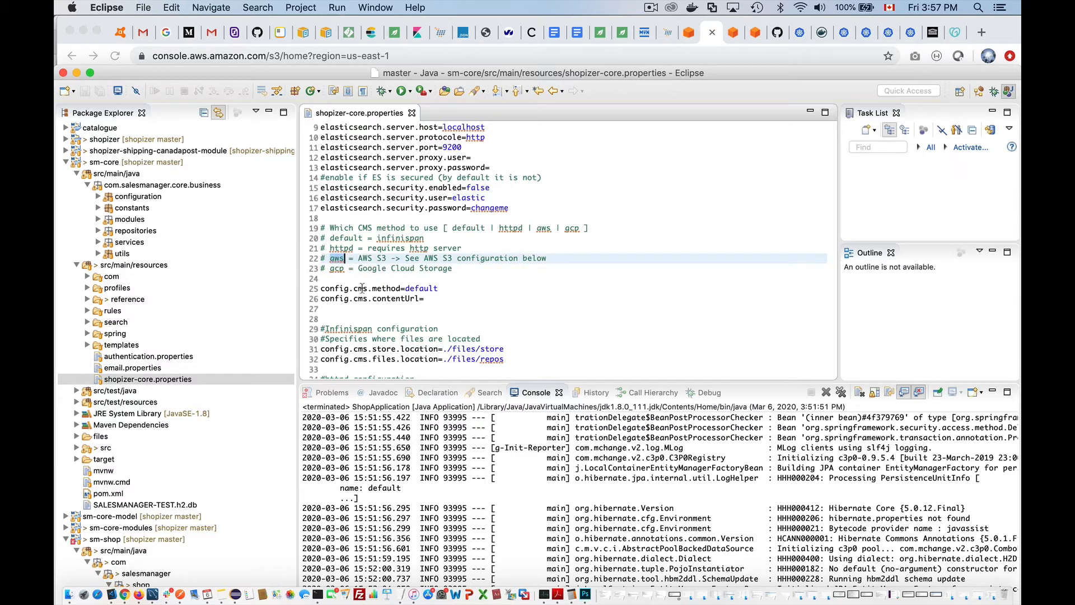
{"action": "double_click", "coordinate": [429, 289]}
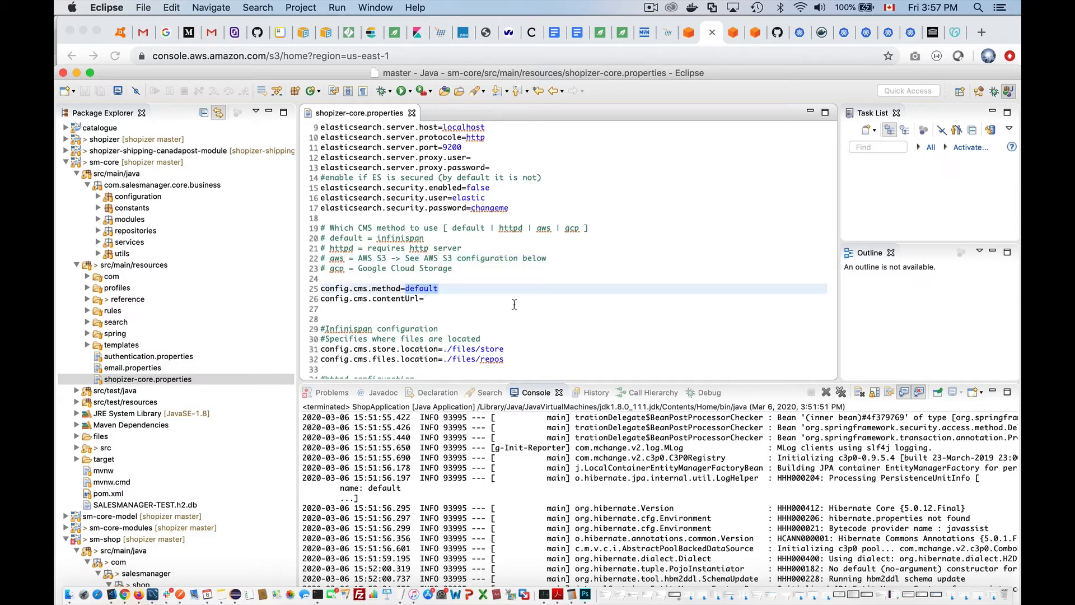
- Set config.cms.method to aws, select the config.cms.contentUrl line, and switch to Chrome
{"action": "key", "text": "super+v"}
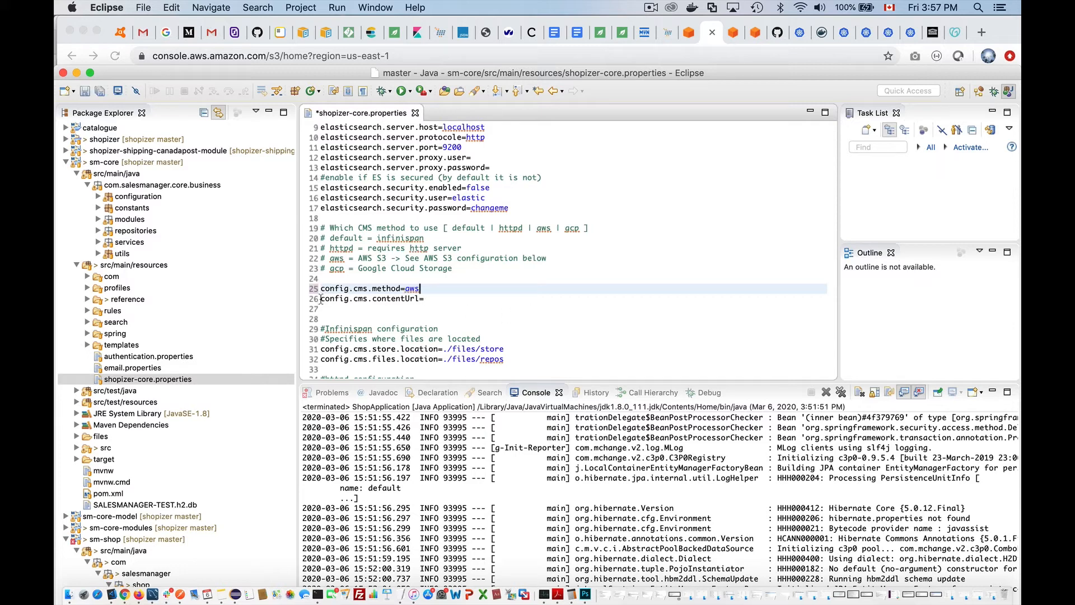
{"action": "left_click_drag", "start_coordinate": [323, 300], "coordinate": [417, 299]}
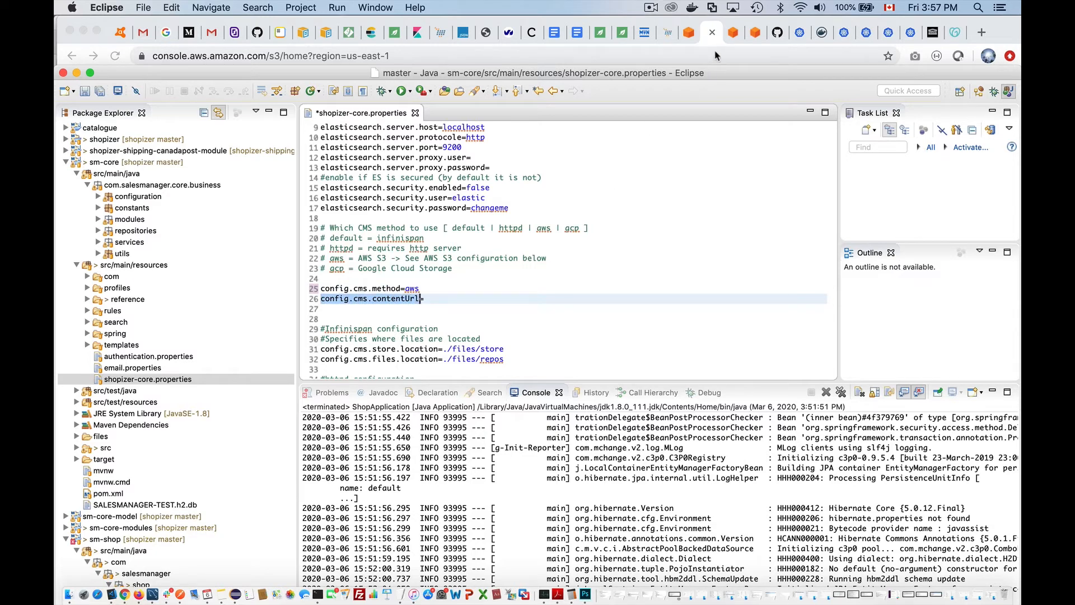
{"action": "left_click", "coordinate": [755, 34]}
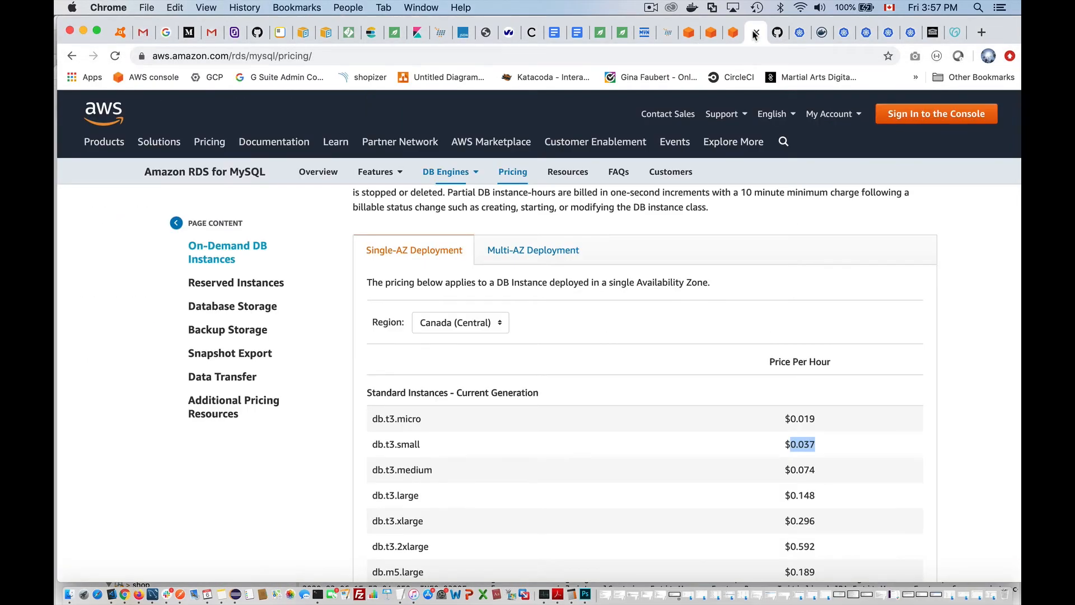
- Copy the domain name d34gppfxq8m1fd.cloudfront.net from CloudFront distribution E1LK600HLIBF84
{"action": "left_click", "coordinate": [688, 32]}
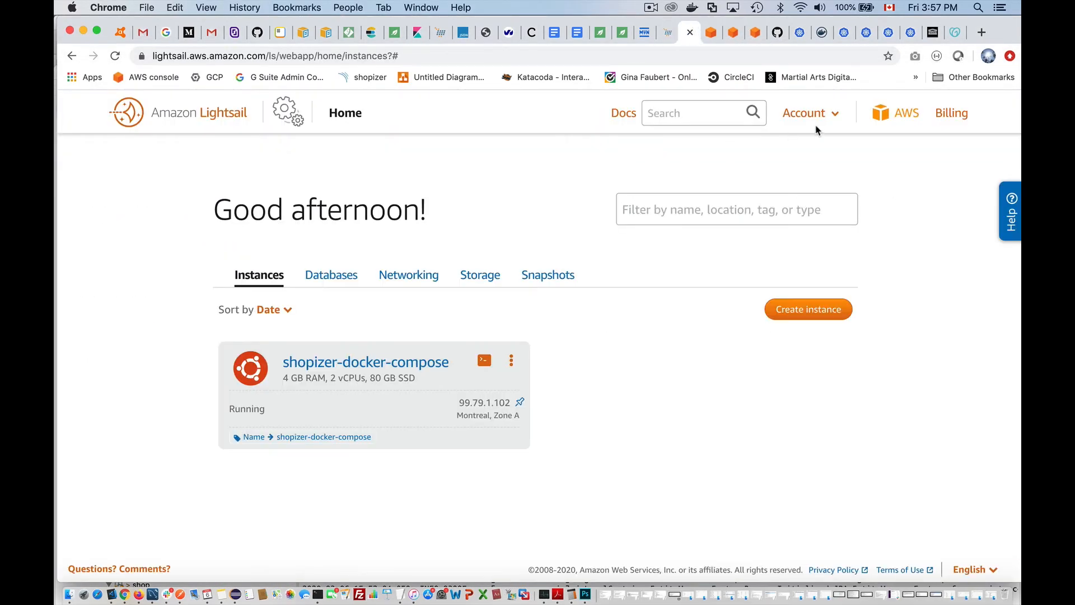
{"action": "left_click", "coordinate": [910, 114]}
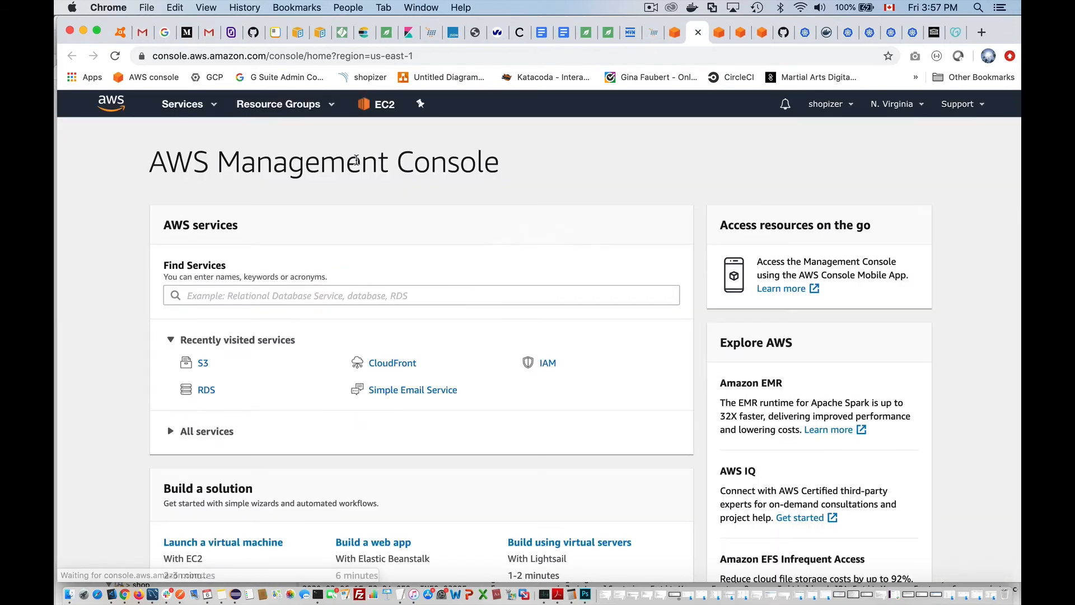
{"action": "left_click", "coordinate": [201, 297]}
{"action": "type", "text": "cloudfront"}
{"action": "key", "text": "Return"}
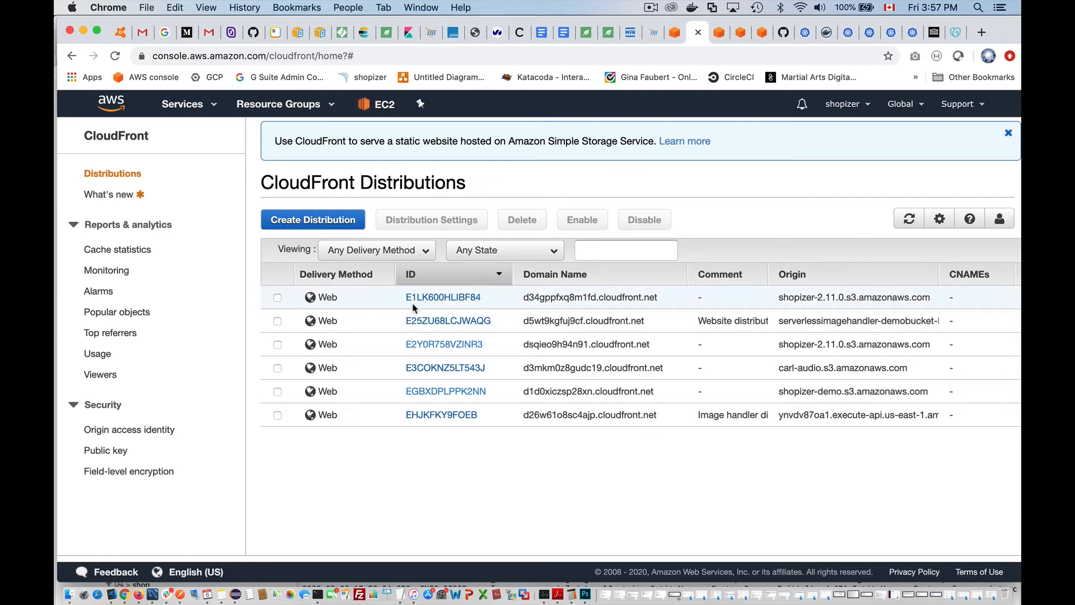
{"action": "left_click", "coordinate": [425, 299]}
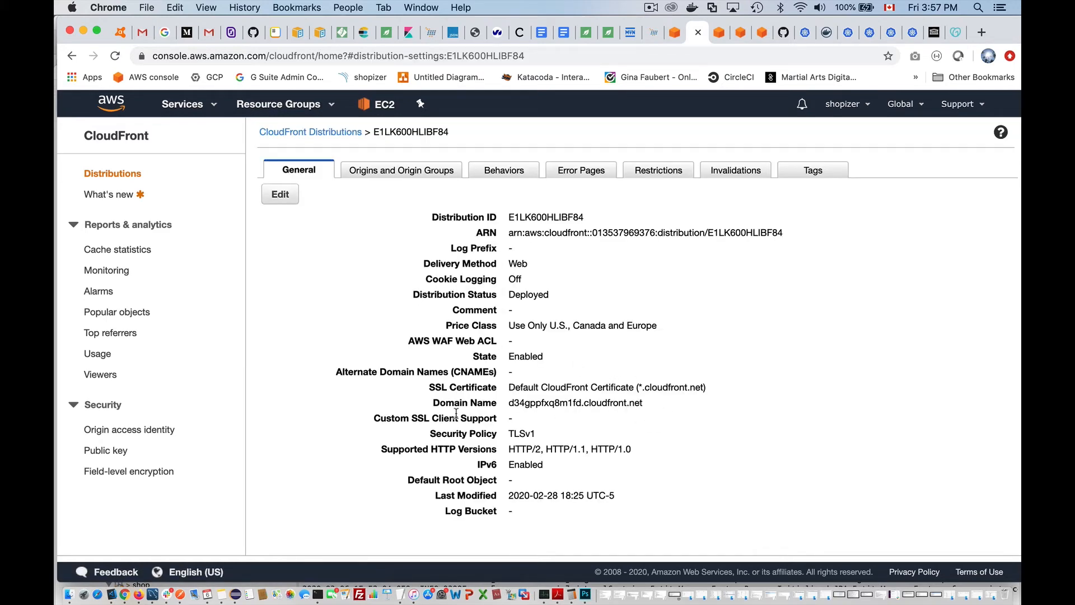
{"action": "left_click_drag", "start_coordinate": [508, 403], "coordinate": [643, 402]}
{"action": "key", "text": "super+c"}
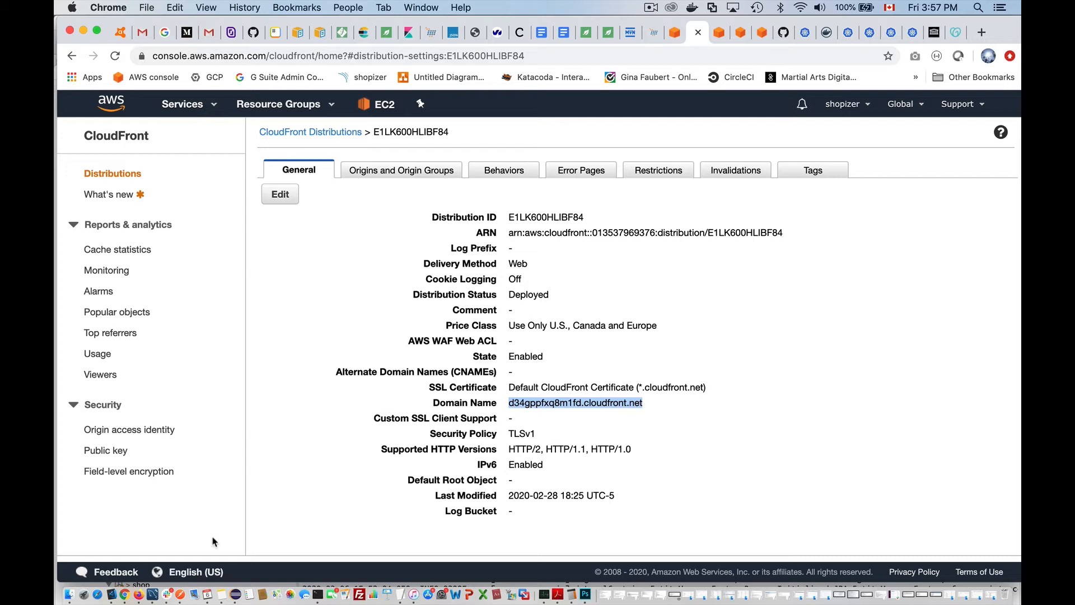
{"action": "left_click", "coordinate": [236, 594]}
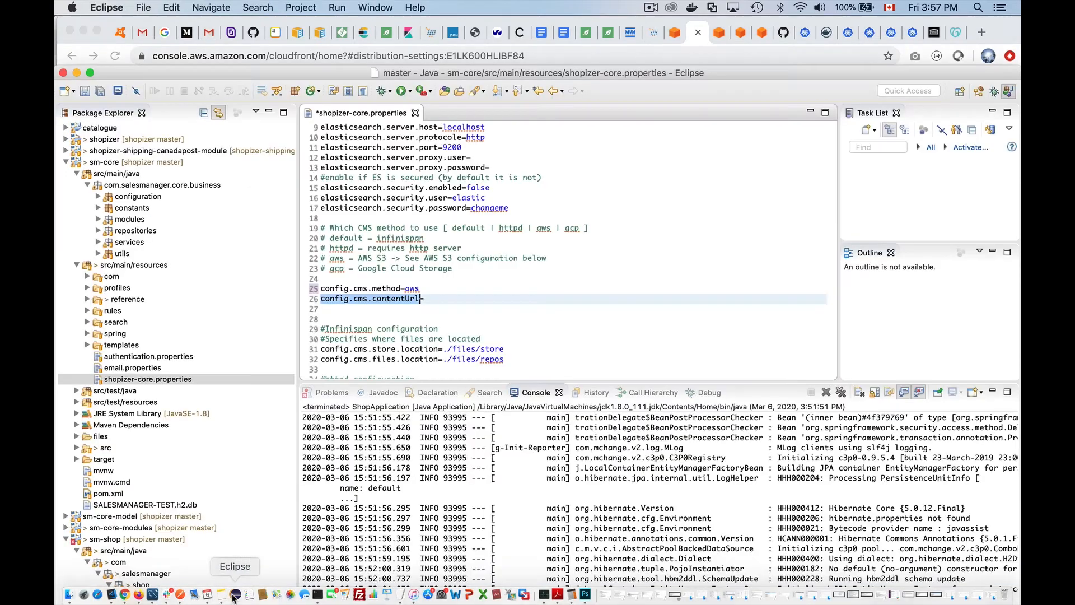
{"action": "left_click", "coordinate": [436, 298]}
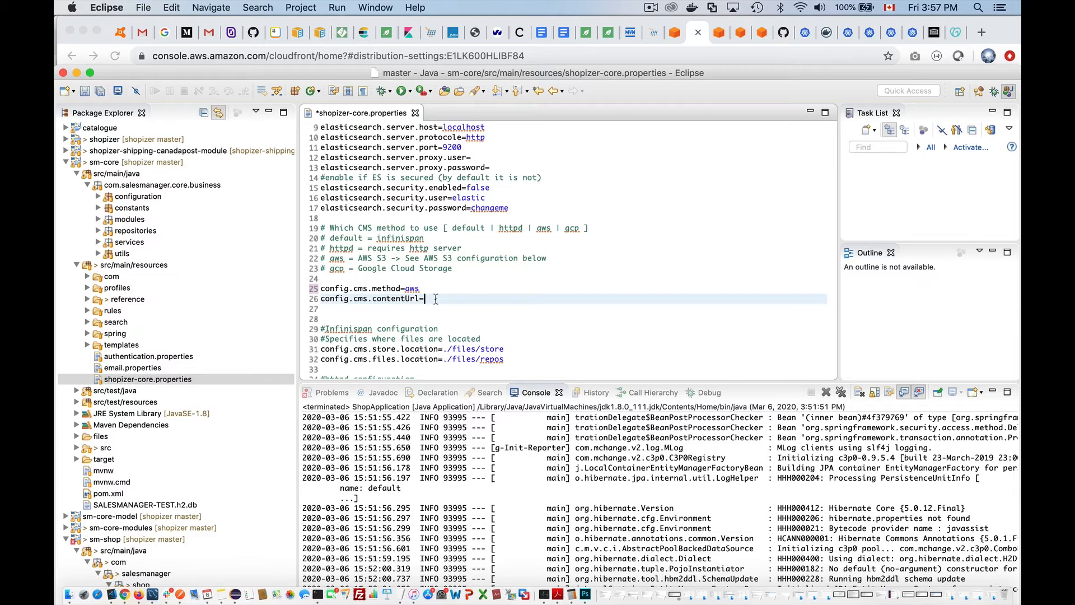
{"action": "type", "text": "https://"}
{"action": "key", "text": "super+v"}
{"action": "left_click", "coordinate": [472, 298]}
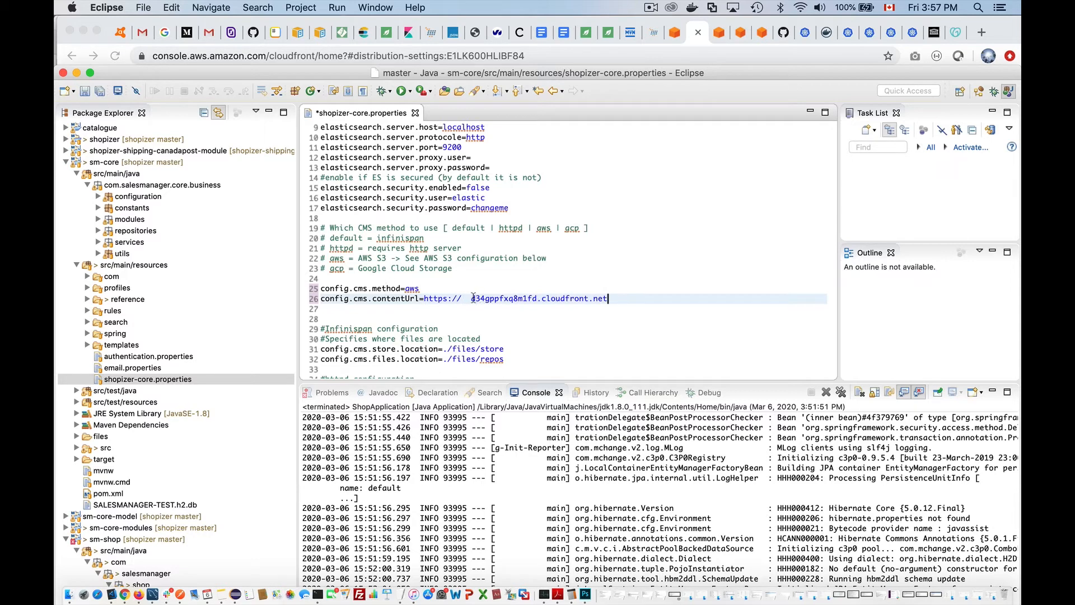
{"action": "key", "text": "BackSpace"}
{"action": "key", "text": "BackSpace"}
{"action": "key", "text": "super+s"}
{"action": "left_click", "coordinate": [612, 299]}
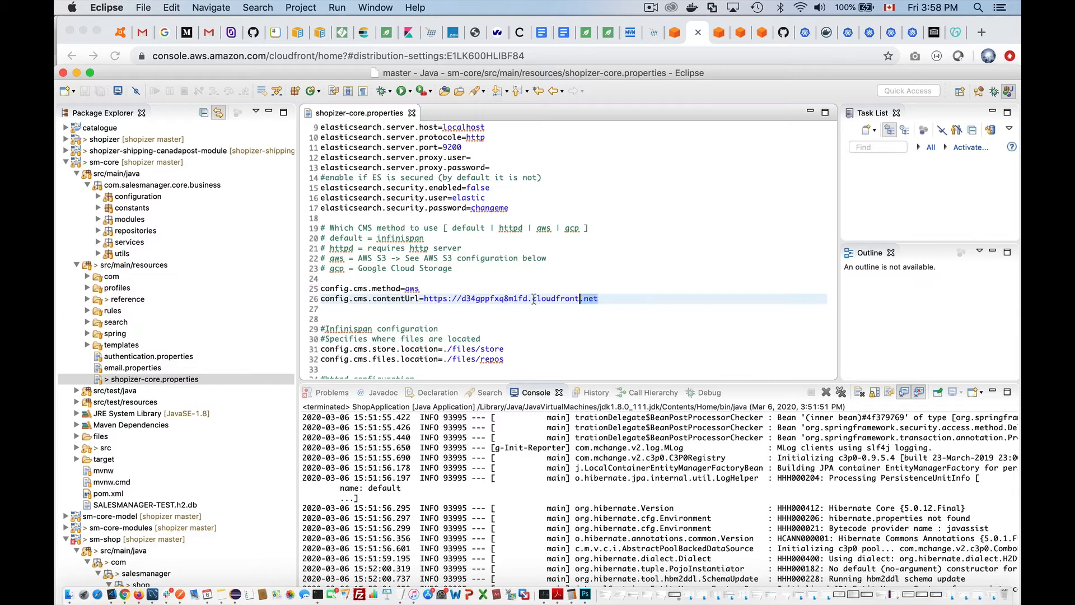
- Select the CMS method and content URL lines and pick out the aws value on line 25
{"action": "key", "text": "shift+Home"}
{"action": "key", "text": "shift+Up"}
{"action": "scroll", "coordinate": [450, 317], "scroll_direction": "down", "scroll_amount": 2}
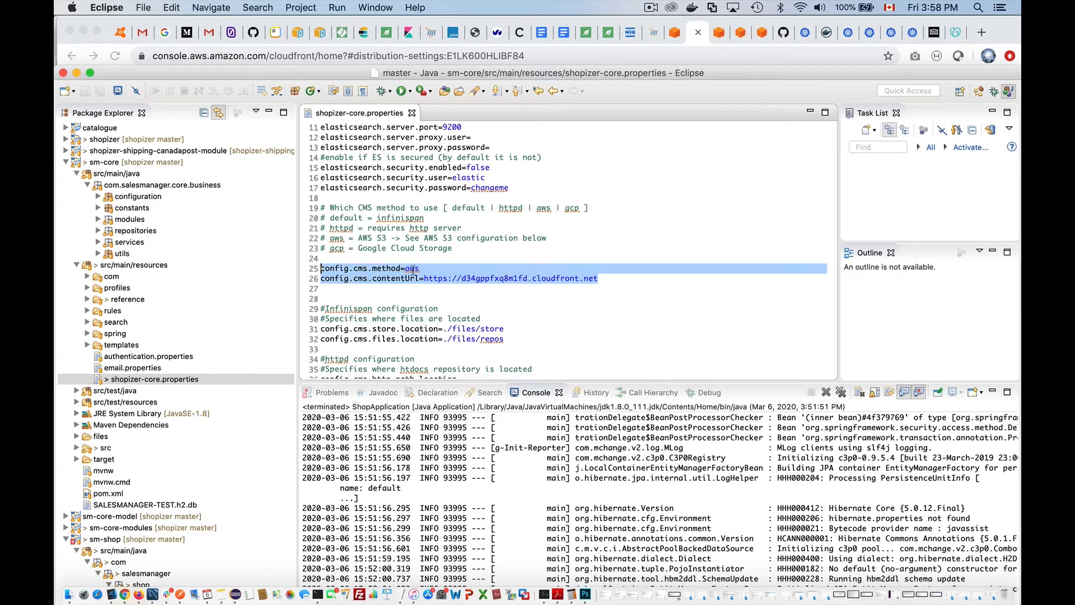
{"action": "double_click", "coordinate": [414, 269]}
- Scroll down to the S3 settings and look over the secret key and empty bucket lines
{"action": "scroll", "coordinate": [512, 337], "scroll_direction": "down", "scroll_amount": 2}
{"action": "scroll", "coordinate": [511, 337], "scroll_direction": "down", "scroll_amount": 10}
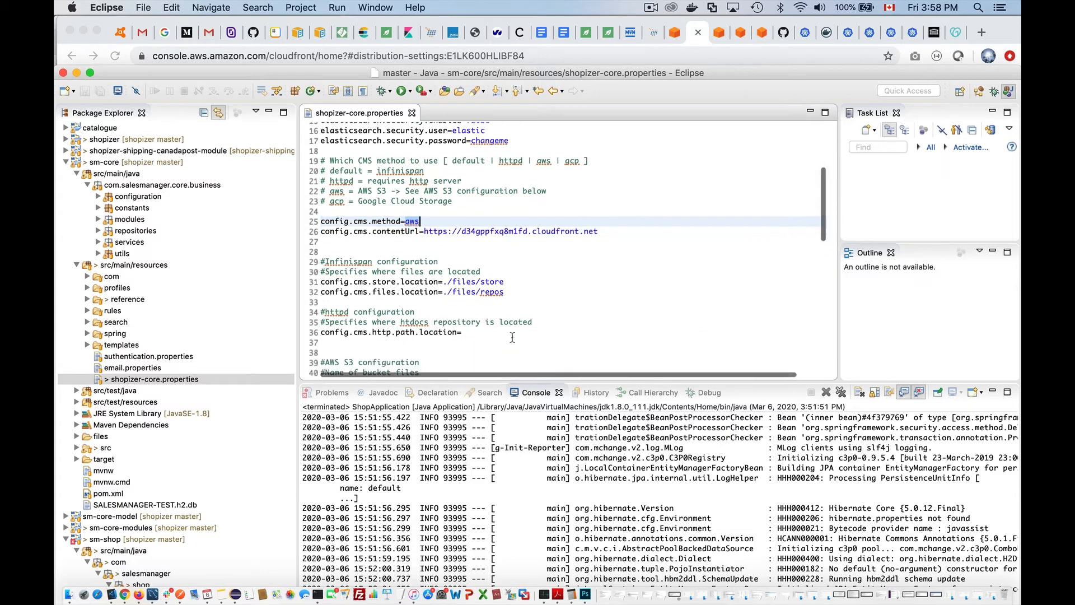
{"action": "scroll", "coordinate": [511, 337], "scroll_direction": "down", "scroll_amount": 2}
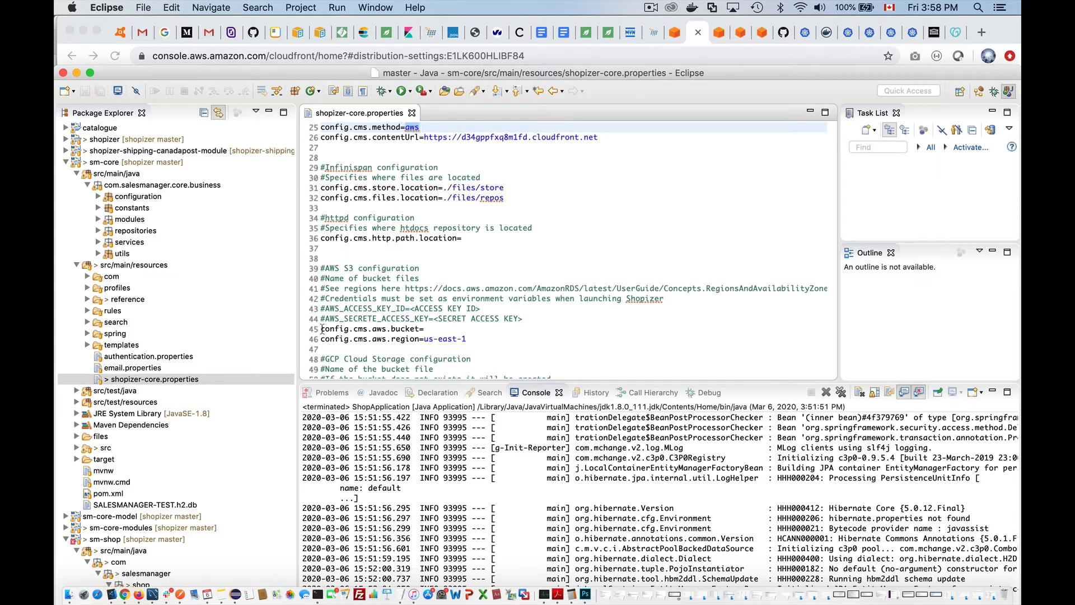
{"action": "left_click_drag", "start_coordinate": [322, 328], "coordinate": [358, 328]}
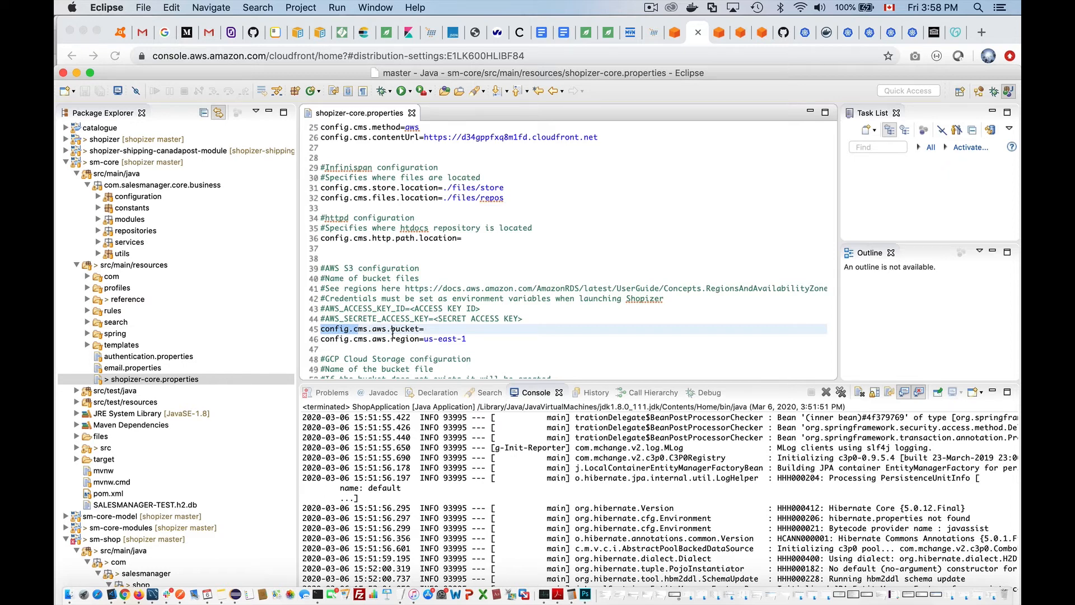
{"action": "left_click", "coordinate": [382, 329]}
{"action": "left_click", "coordinate": [439, 328]}
{"action": "left_click_drag", "start_coordinate": [438, 328], "coordinate": [302, 322]}
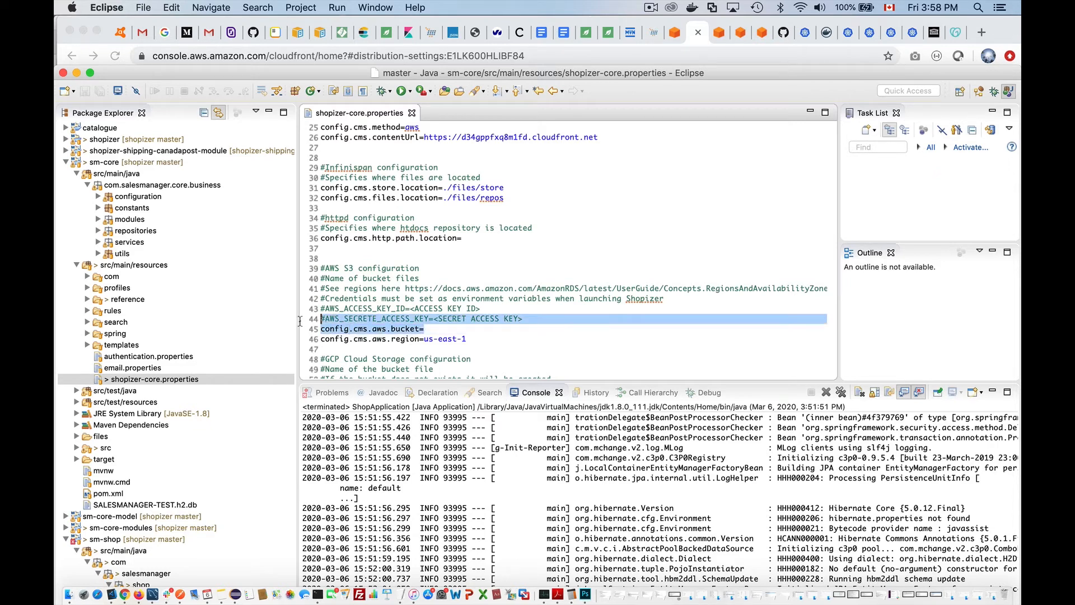
{"action": "left_click", "coordinate": [346, 320]}
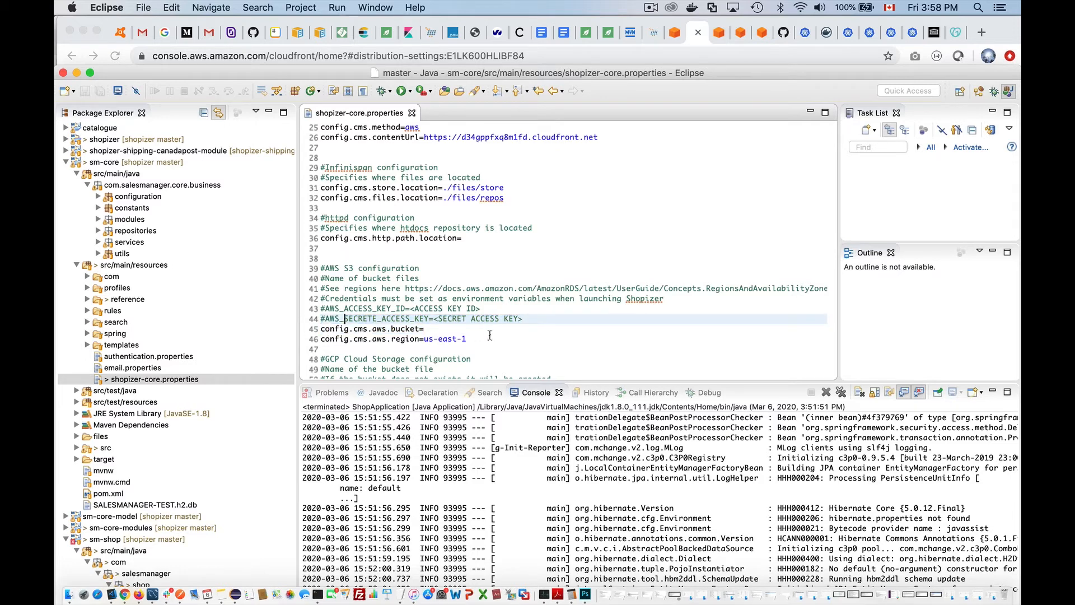
- Select the region setting line, then bring the browser forward
{"action": "left_click", "coordinate": [470, 339]}
{"action": "left_click_drag", "start_coordinate": [470, 338], "coordinate": [325, 338]}
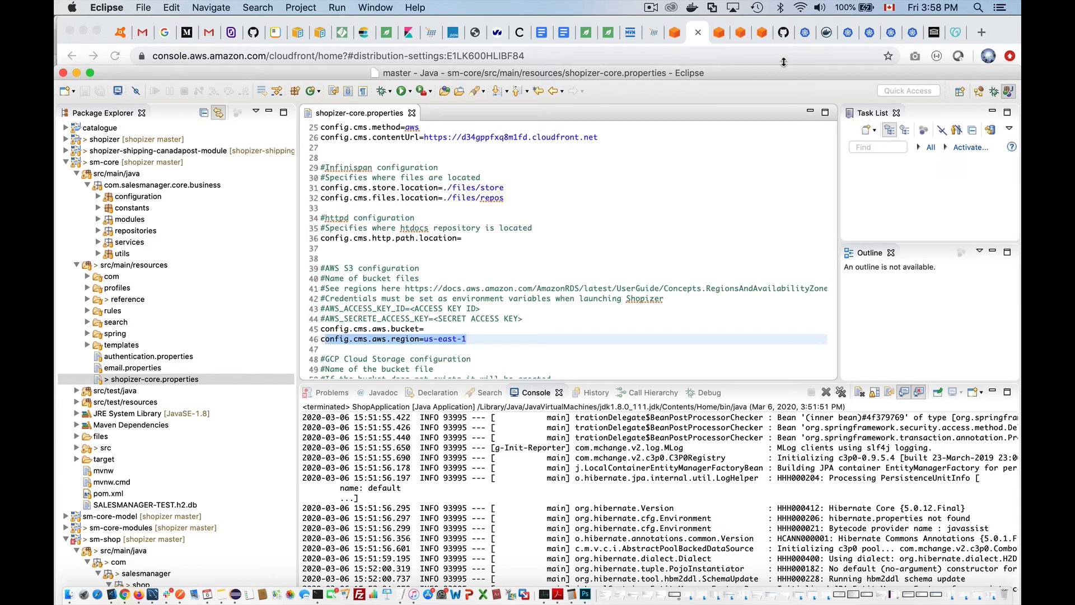
{"action": "left_click", "coordinate": [677, 36]}
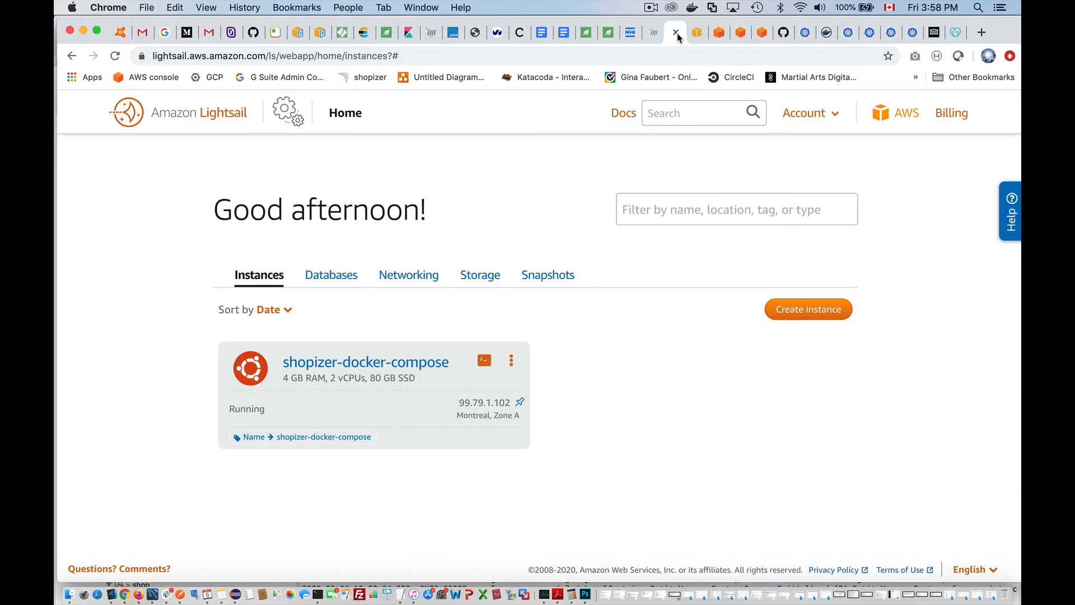
- Copy the bucket name shopizer-2.11.0 from S3 and paste it after bucket= on line 45
{"action": "left_click", "coordinate": [720, 34]}
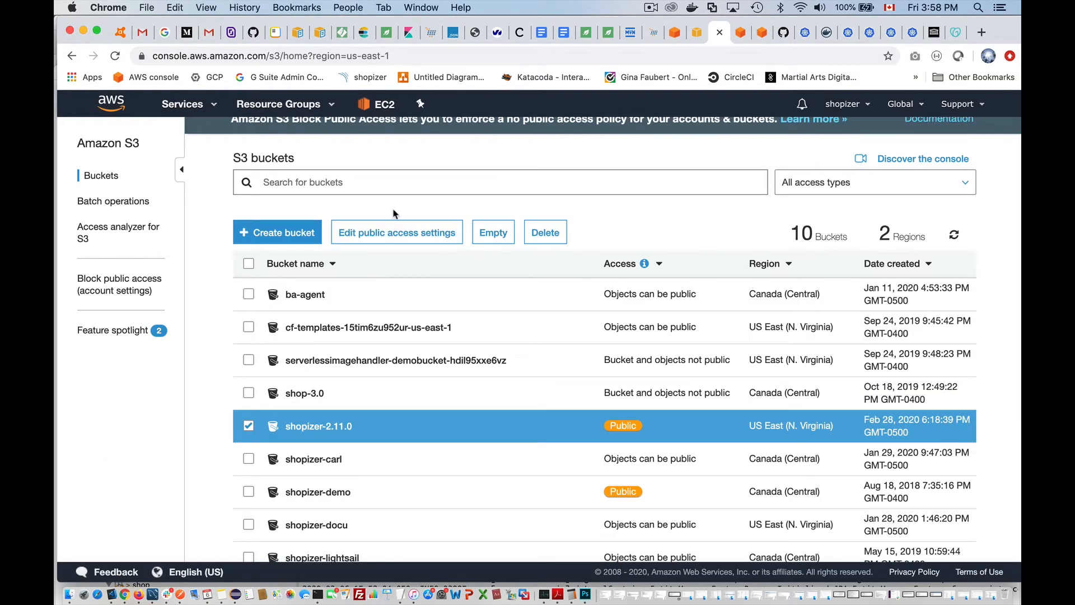
{"action": "left_click", "coordinate": [312, 428]}
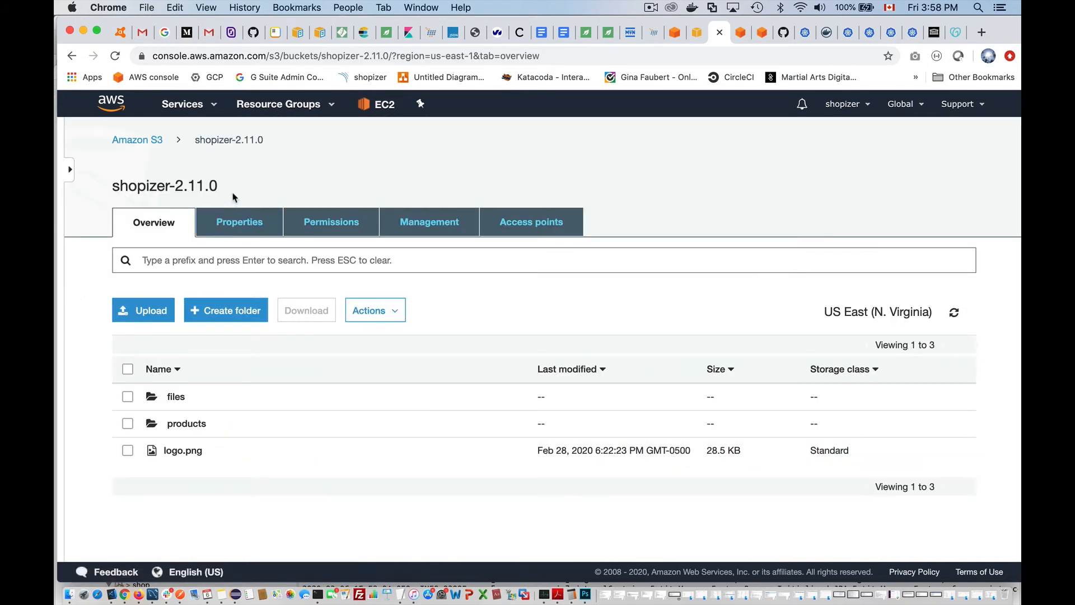
{"action": "left_click_drag", "start_coordinate": [219, 187], "coordinate": [115, 189]}
{"action": "key", "text": "super+c"}
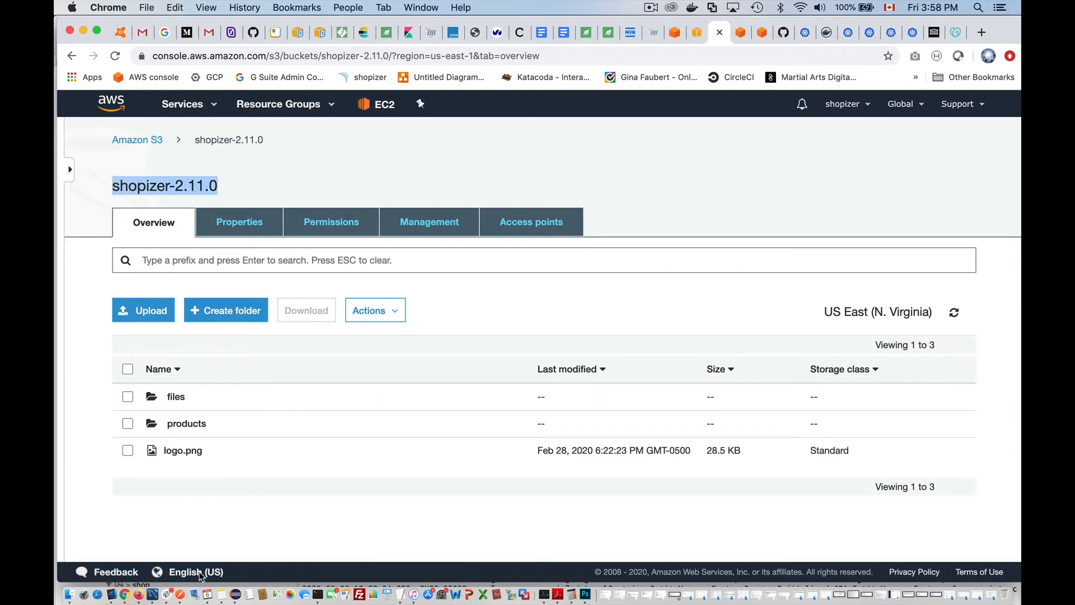
{"action": "left_click", "coordinate": [235, 595]}
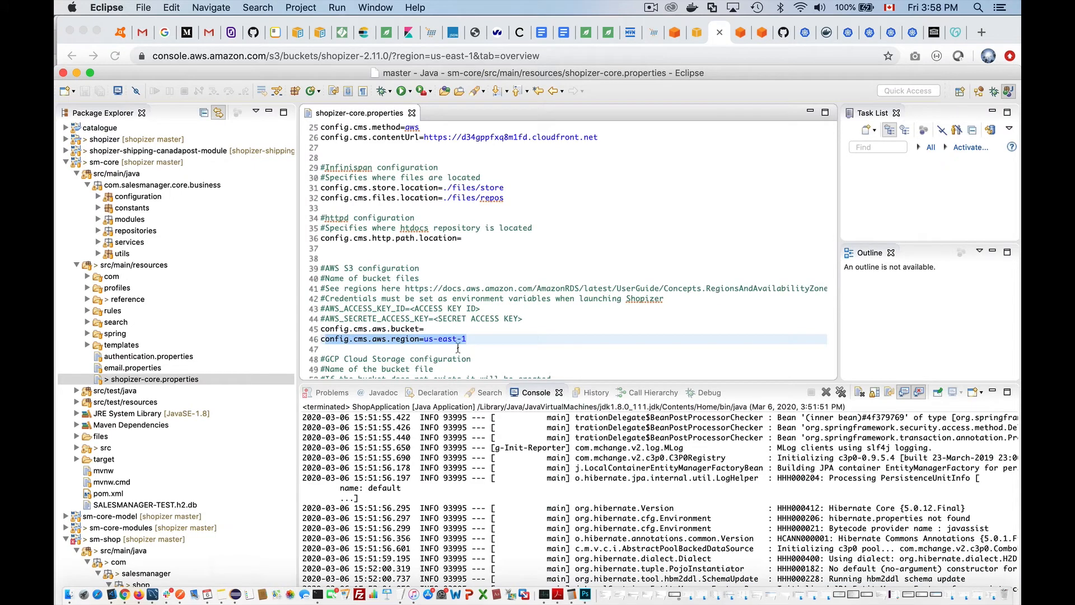
{"action": "left_click", "coordinate": [454, 330]}
{"action": "key", "text": "super+v"}
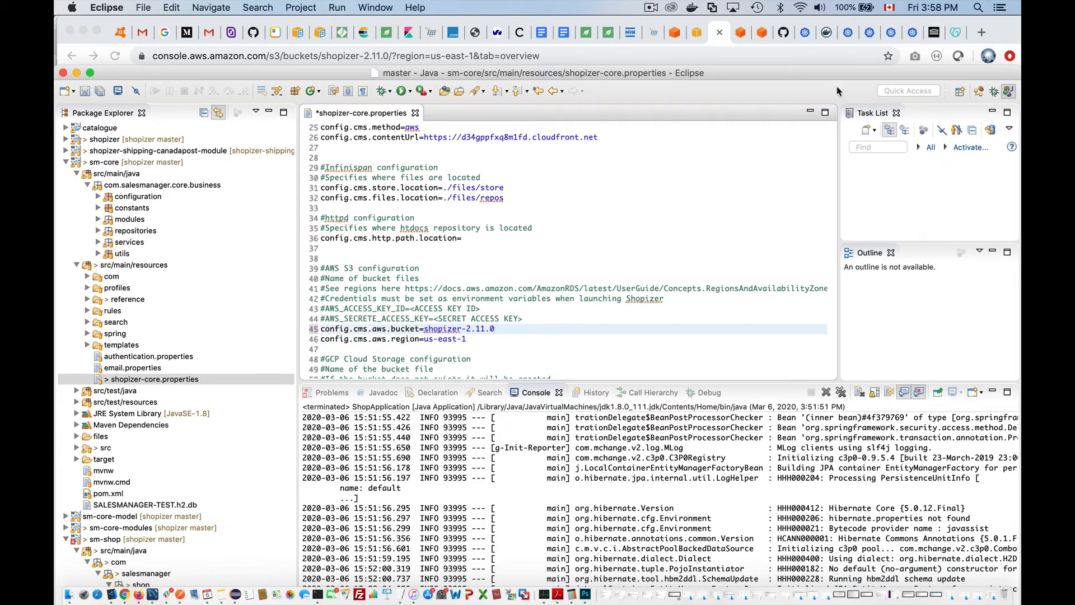
{"action": "left_click", "coordinate": [676, 34]}
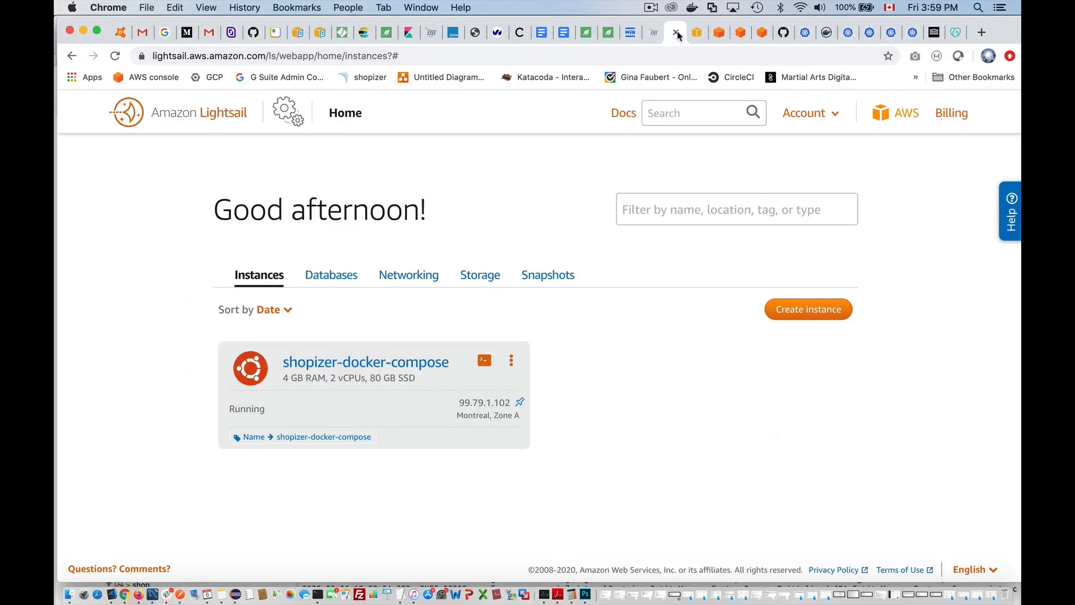
{"action": "left_click", "coordinate": [719, 32]}
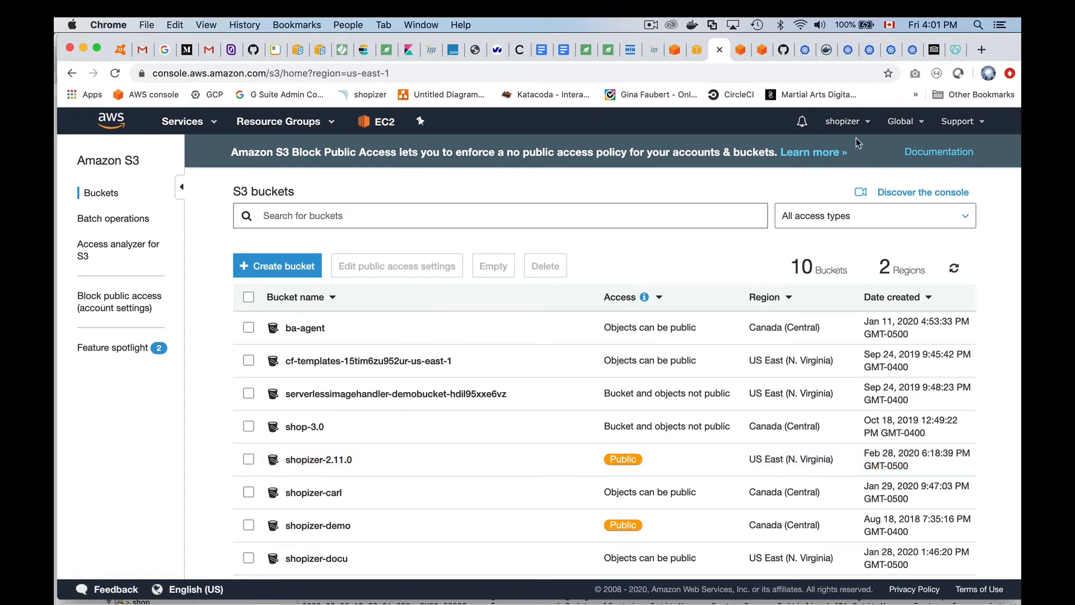
- Check the S3 region dropdown options, then return to the Eclipse editor
{"action": "left_click", "coordinate": [916, 122]}
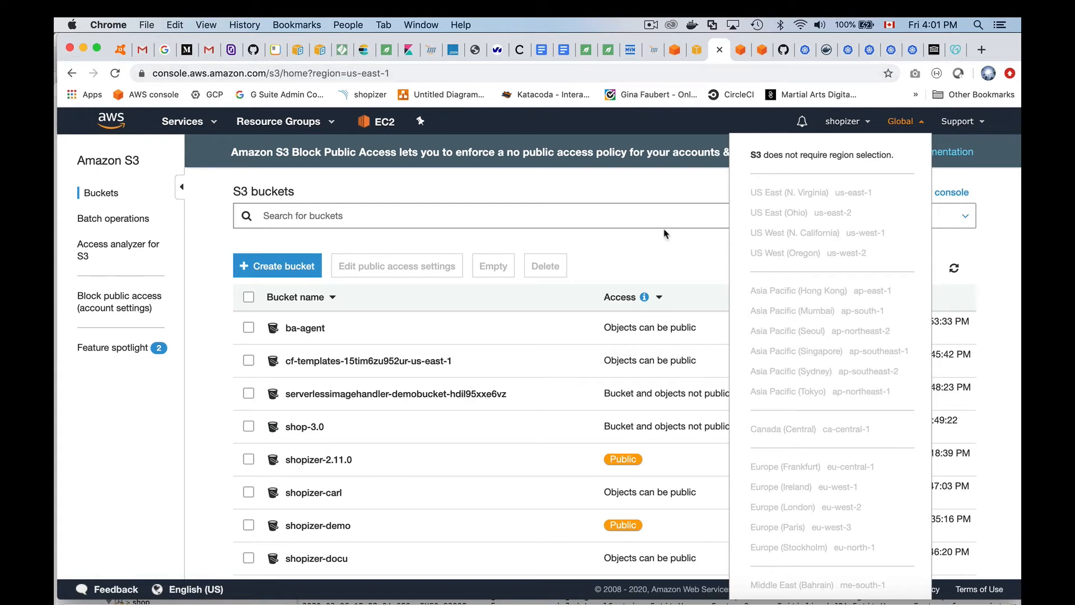
{"action": "left_click", "coordinate": [650, 263]}
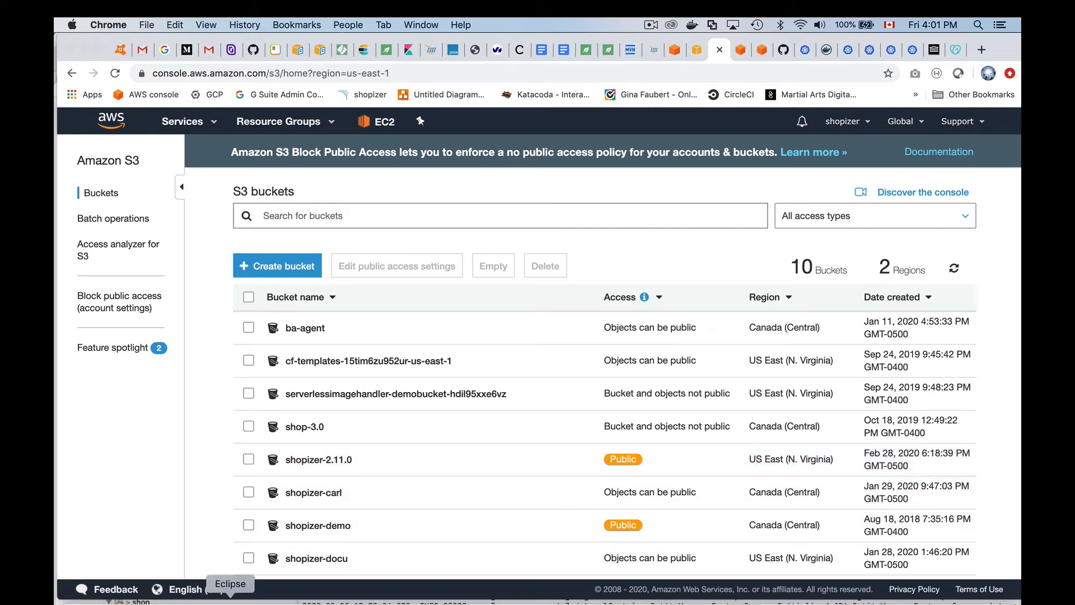
{"action": "left_click", "coordinate": [231, 598]}
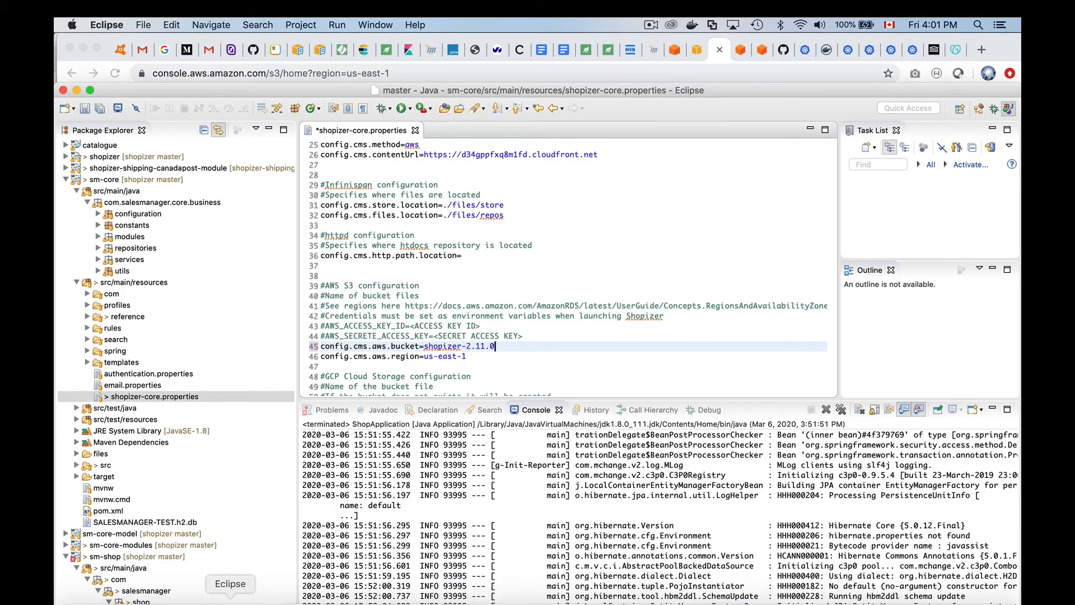
{"action": "left_click", "coordinate": [469, 355]}
{"action": "left_click_drag", "start_coordinate": [470, 356], "coordinate": [424, 356]}
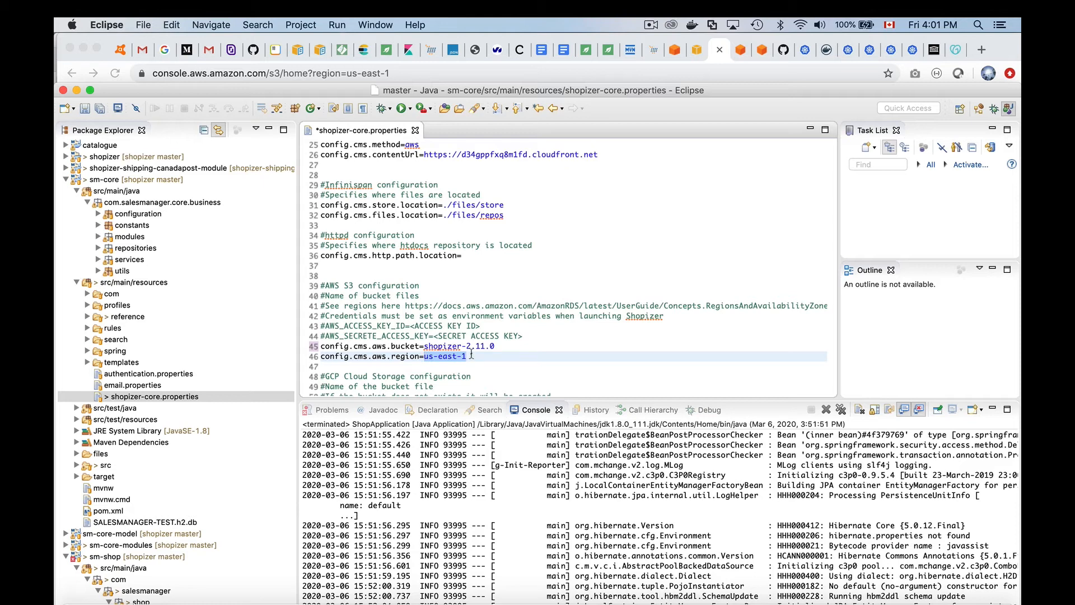
{"action": "left_click_drag", "start_coordinate": [469, 356], "coordinate": [424, 357]}
{"action": "scroll", "coordinate": [483, 286], "scroll_direction": "up", "scroll_amount": 5}
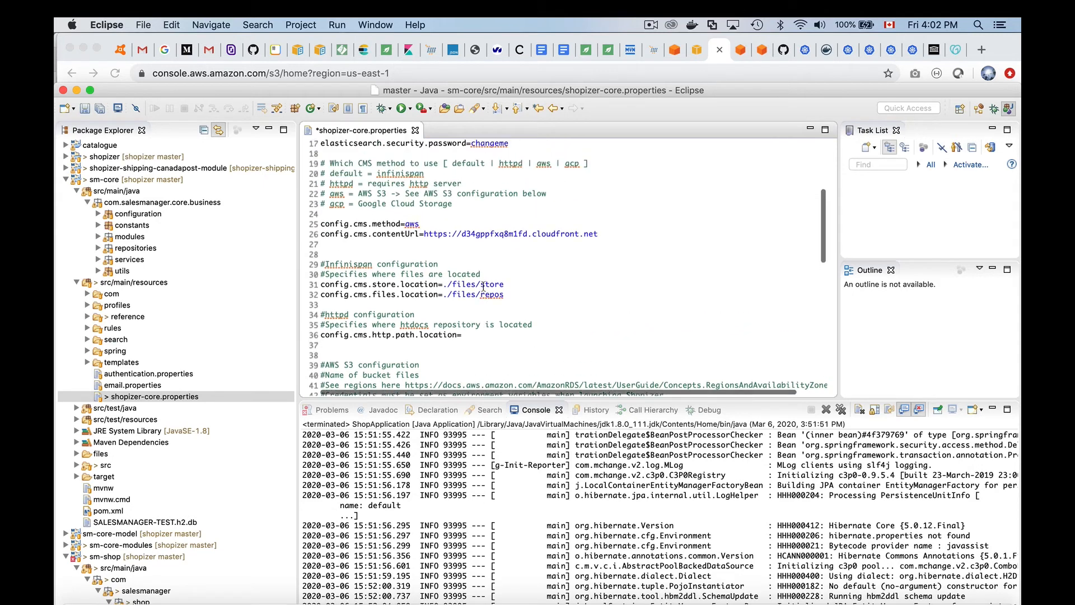
{"action": "scroll", "coordinate": [483, 286], "scroll_direction": "up", "scroll_amount": 4}
{"action": "scroll", "coordinate": [492, 288], "scroll_direction": "down", "scroll_amount": 4}
{"action": "left_click_drag", "start_coordinate": [613, 292], "coordinate": [434, 290]}
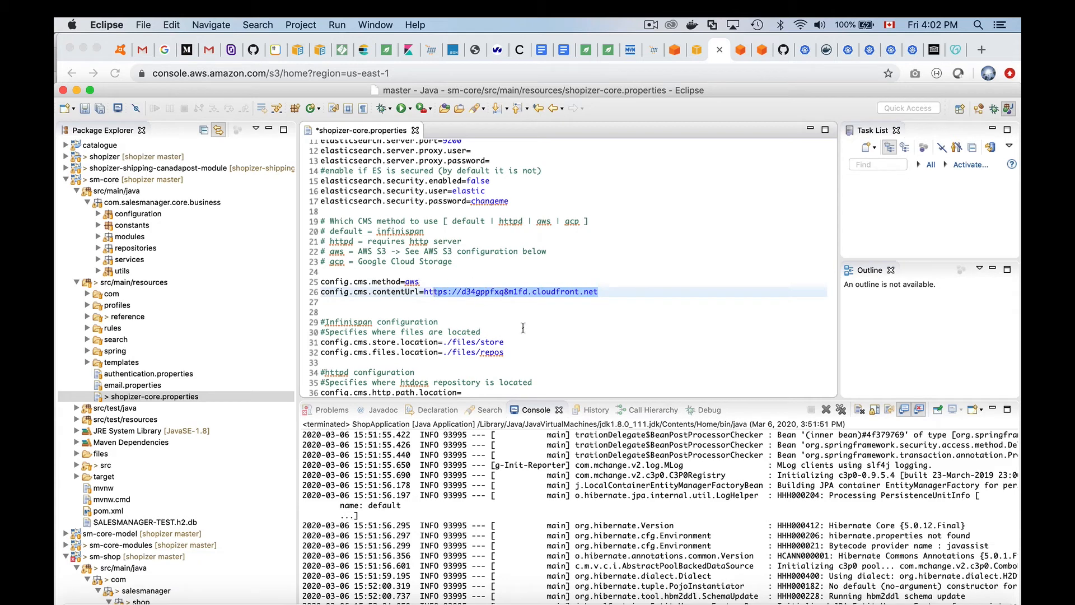
{"action": "scroll", "coordinate": [523, 327], "scroll_direction": "down", "scroll_amount": 5}
{"action": "left_click", "coordinate": [497, 323]}
{"action": "left_click_drag", "start_coordinate": [467, 333], "coordinate": [428, 333]}
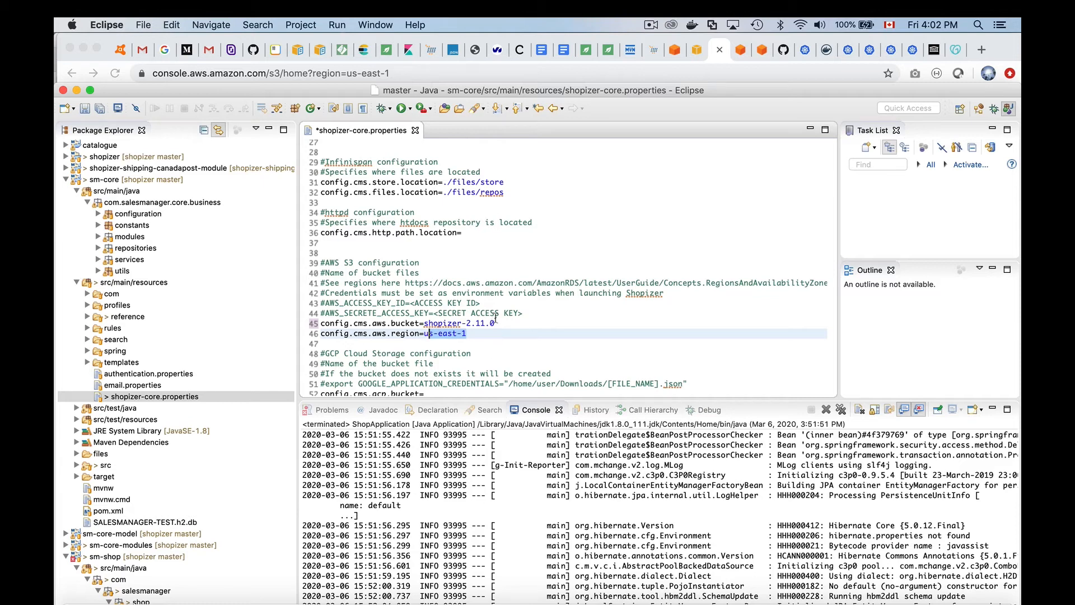
{"action": "left_click_drag", "start_coordinate": [473, 332], "coordinate": [315, 326]}
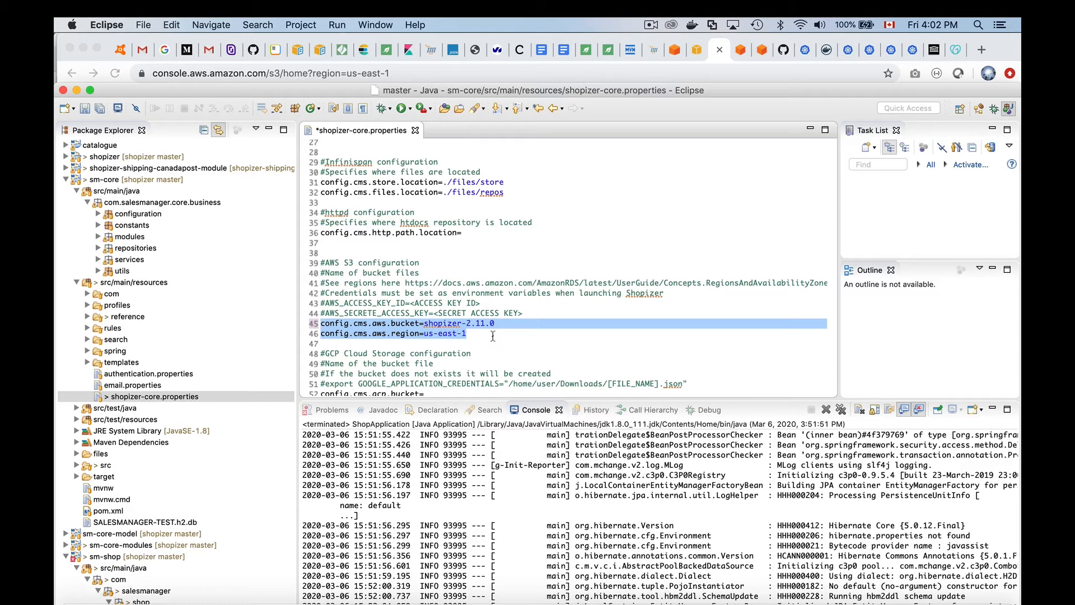
{"action": "left_click_drag", "start_coordinate": [524, 313], "coordinate": [313, 305]}
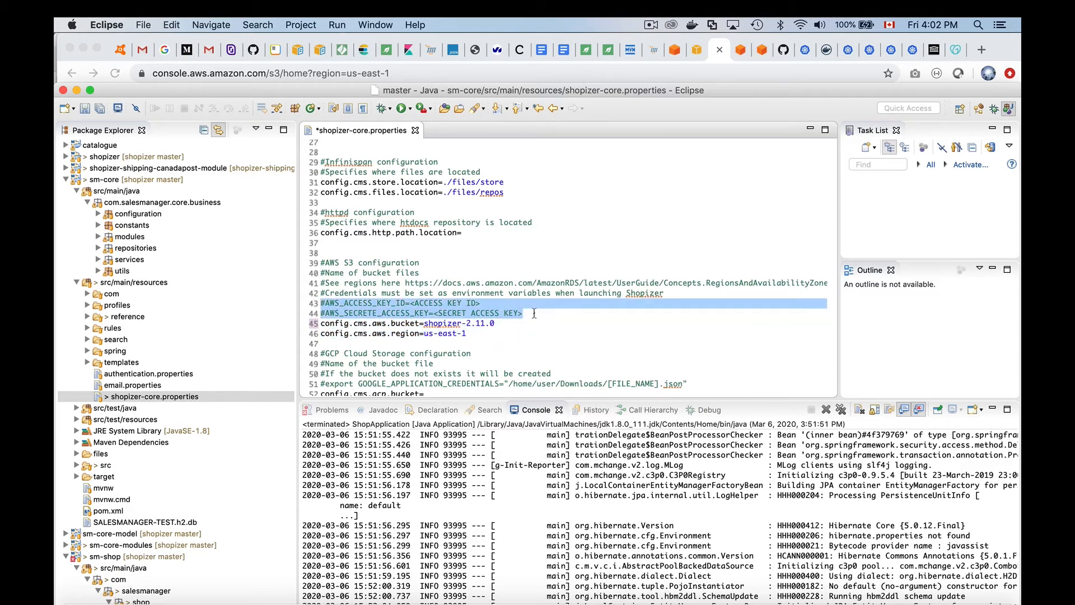
{"action": "left_click_drag", "start_coordinate": [533, 315], "coordinate": [308, 303]}
- Save shopizer-core.properties, launch ShopApplication, then stop the running application
{"action": "left_click", "coordinate": [411, 109]}
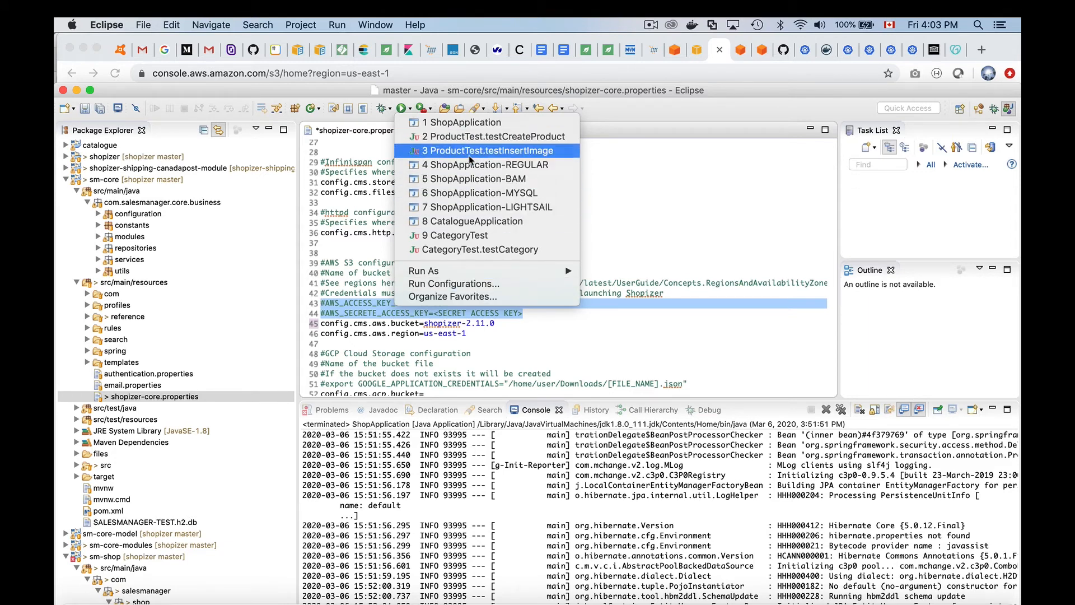
{"action": "left_click", "coordinate": [472, 123]}
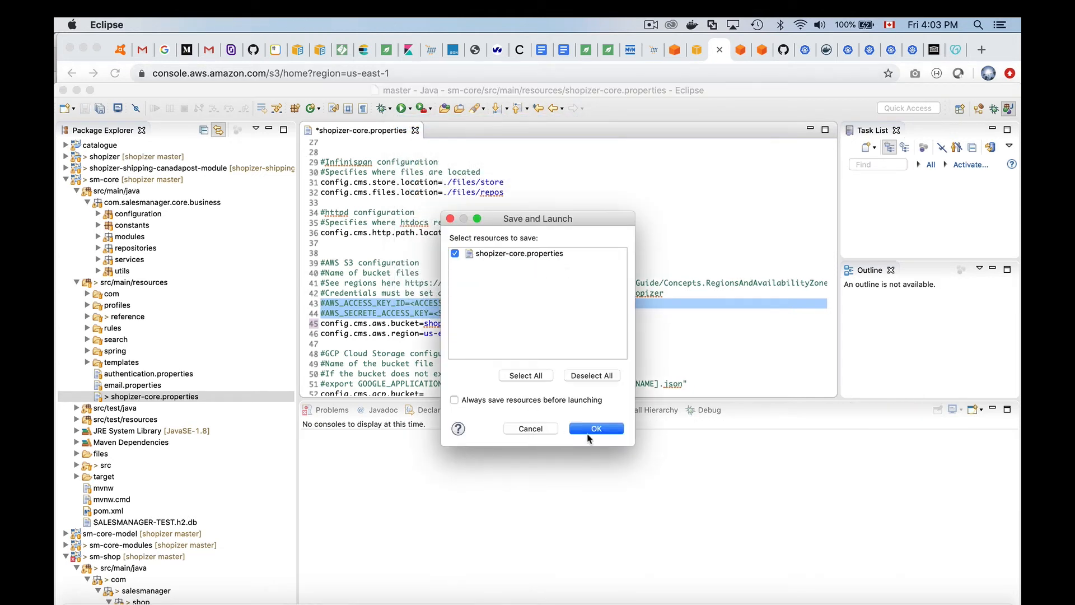
{"action": "left_click", "coordinate": [594, 430]}
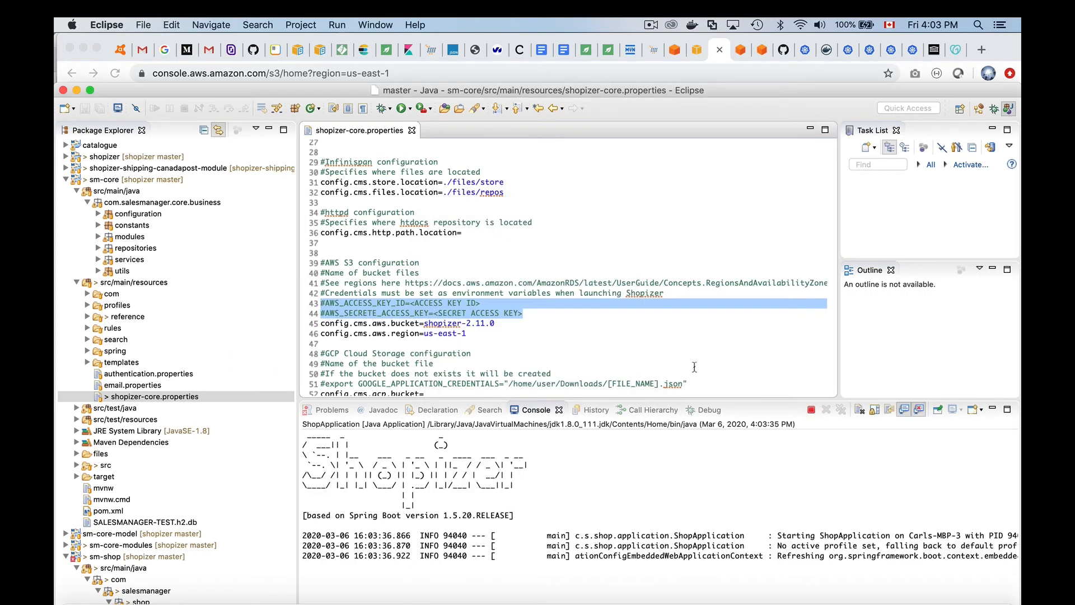
{"action": "left_click", "coordinate": [810, 409]}
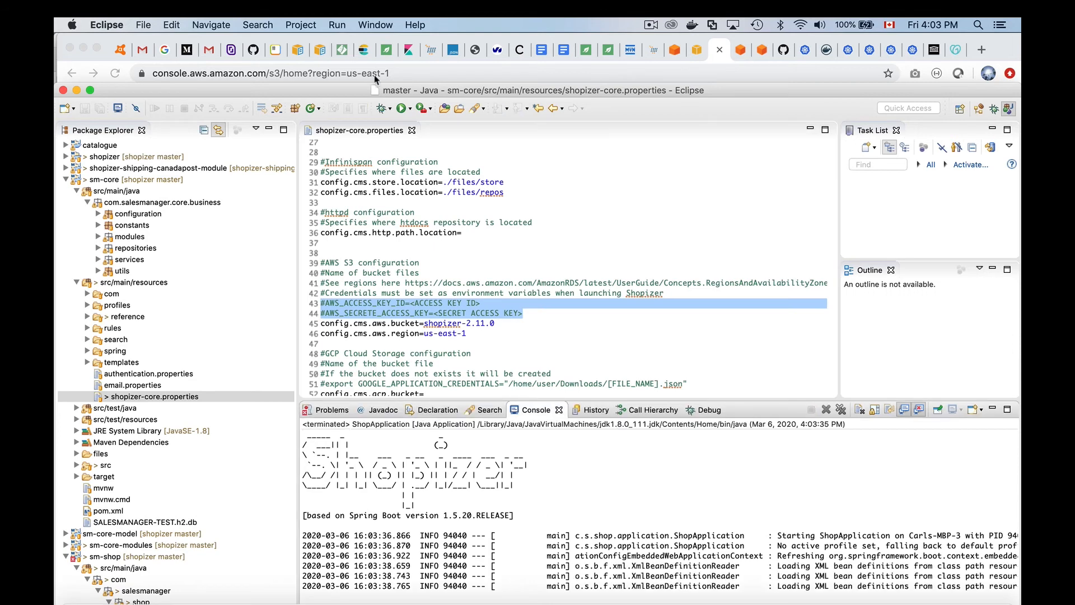
{"action": "left_click", "coordinate": [410, 109]}
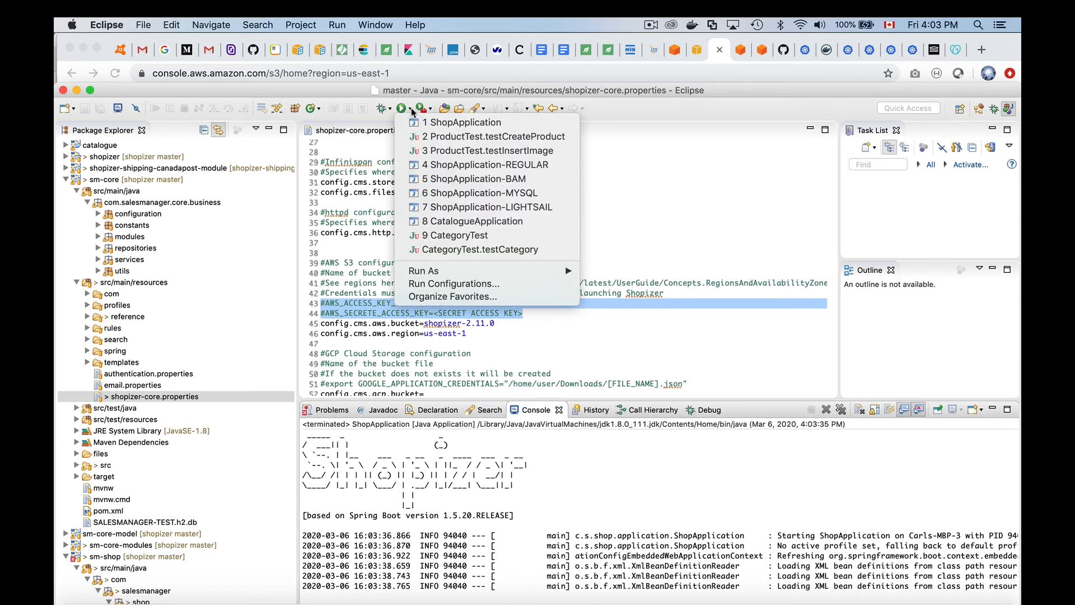
- Check ShopApplication's AWS_ACCESS_KEY_ID and AWS_SECRET_ACCESS_KEY environment variables, then select its main class
{"action": "left_click", "coordinate": [431, 283]}
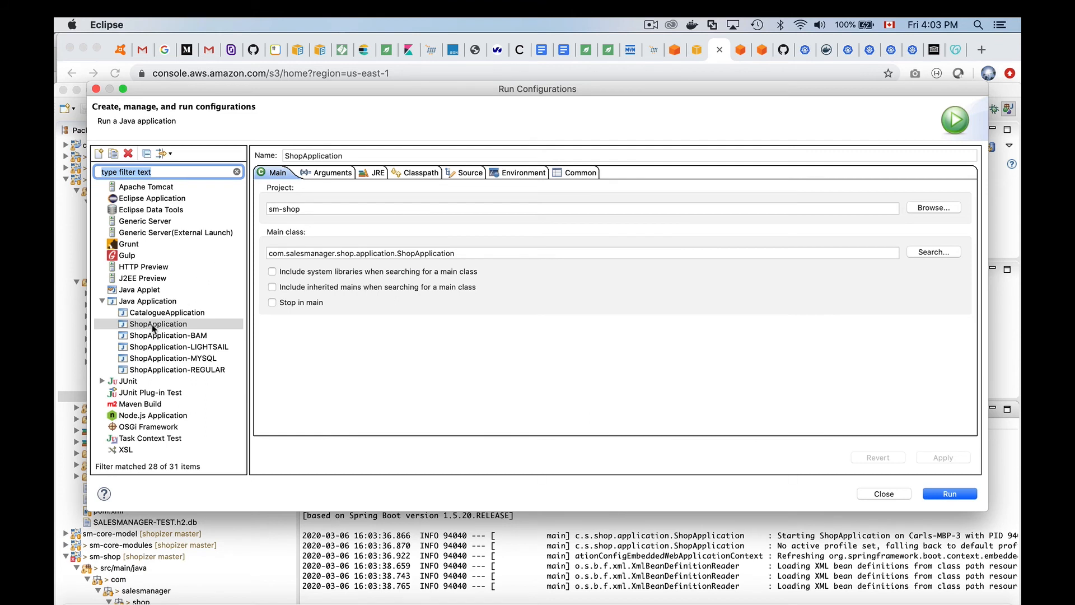
{"action": "left_click", "coordinate": [153, 326]}
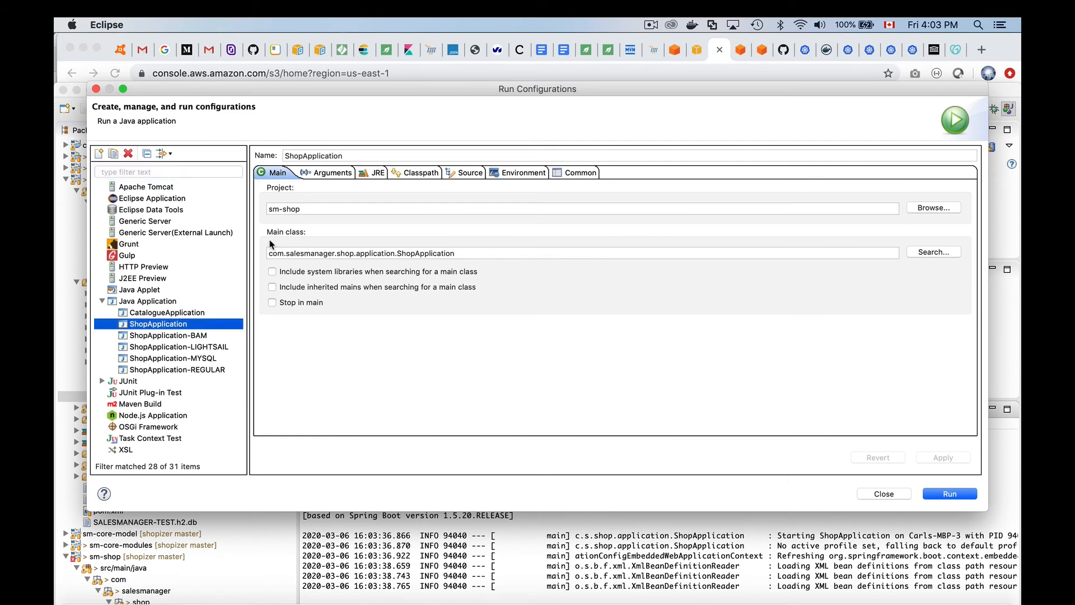
{"action": "left_click", "coordinate": [520, 173]}
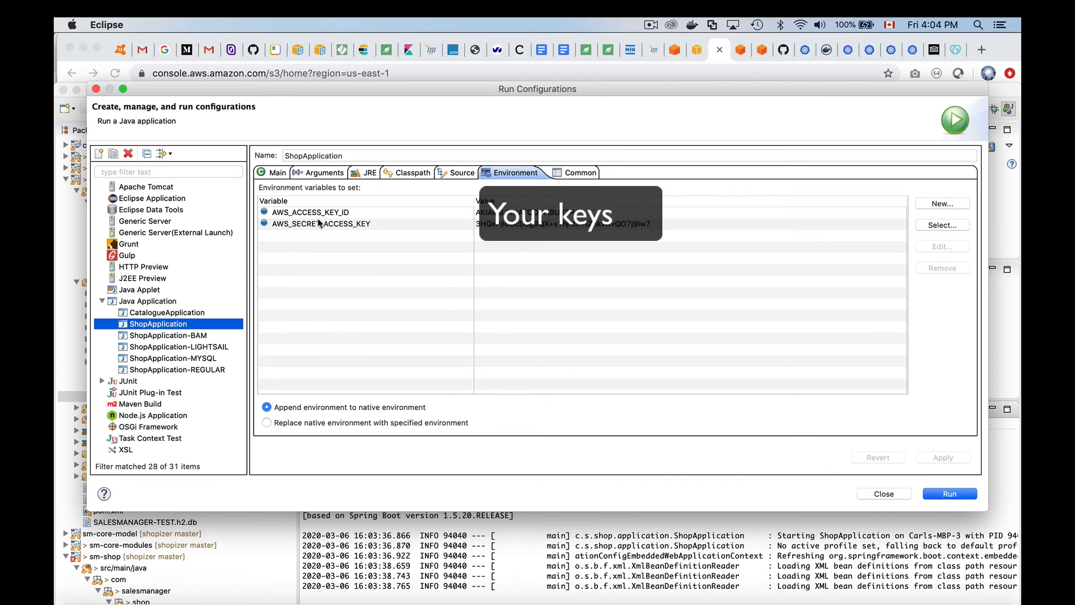
{"action": "left_click", "coordinate": [276, 172]}
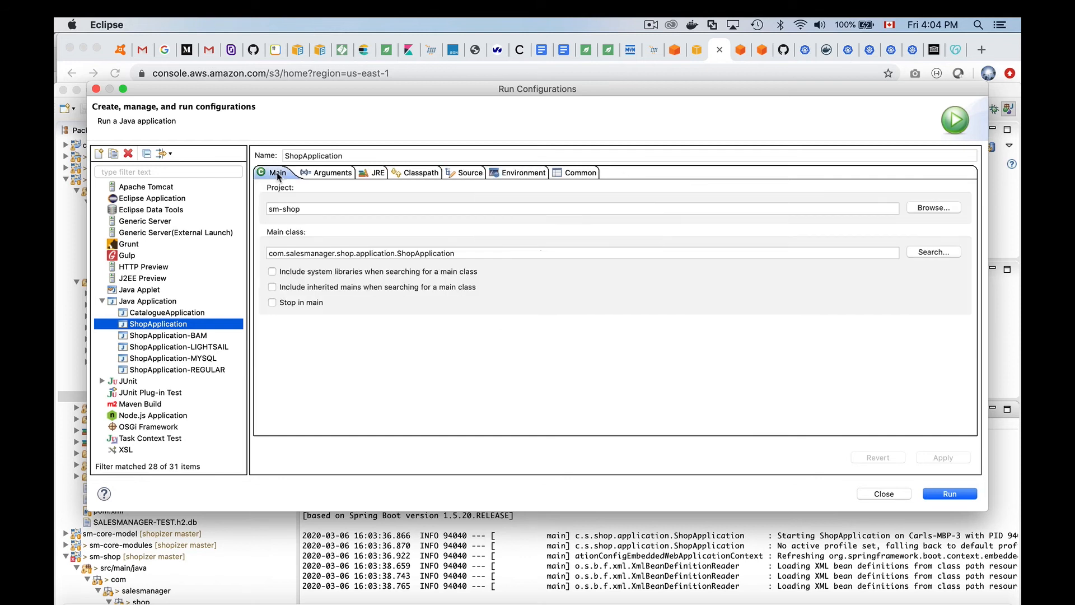
{"action": "left_click_drag", "start_coordinate": [463, 250], "coordinate": [257, 256]}
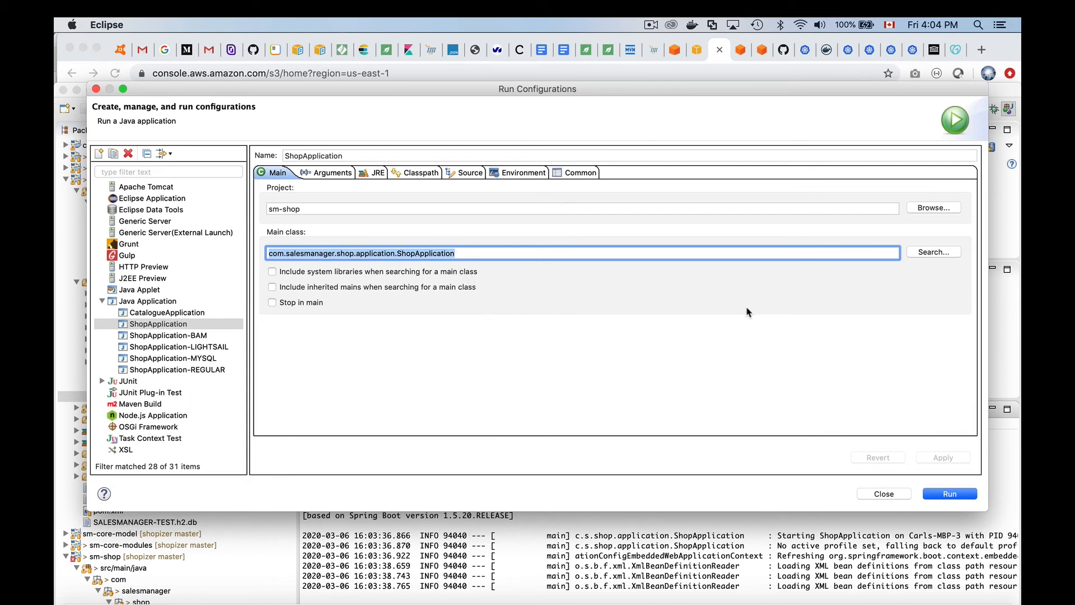
- Relaunch ShopApplication with this configuration and switch to the Chrome S3 bucket list
{"action": "left_click", "coordinate": [949, 494]}
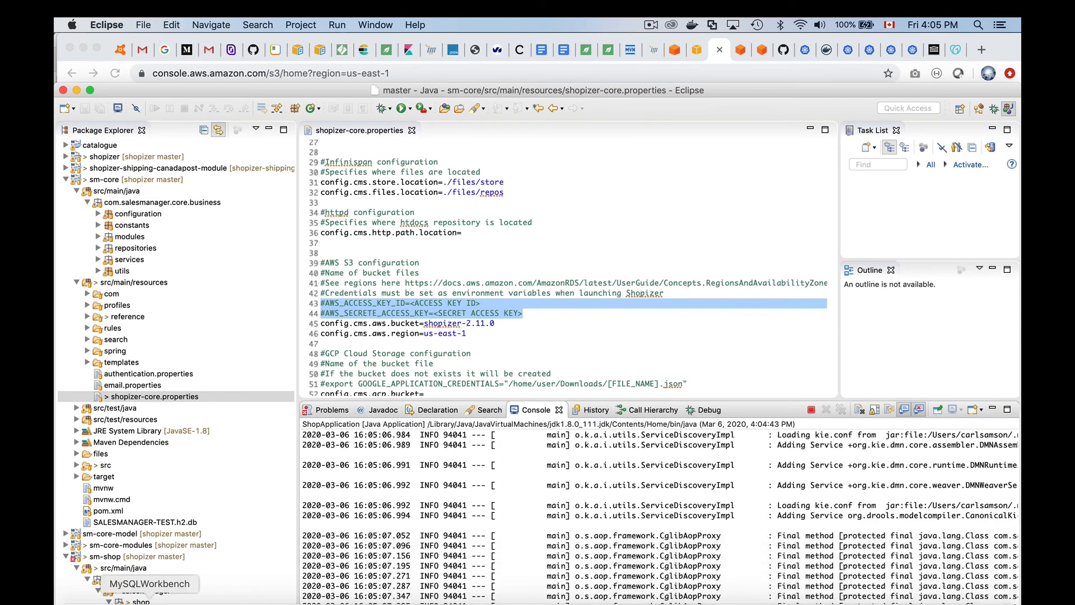
{"action": "left_click", "coordinate": [136, 599]}
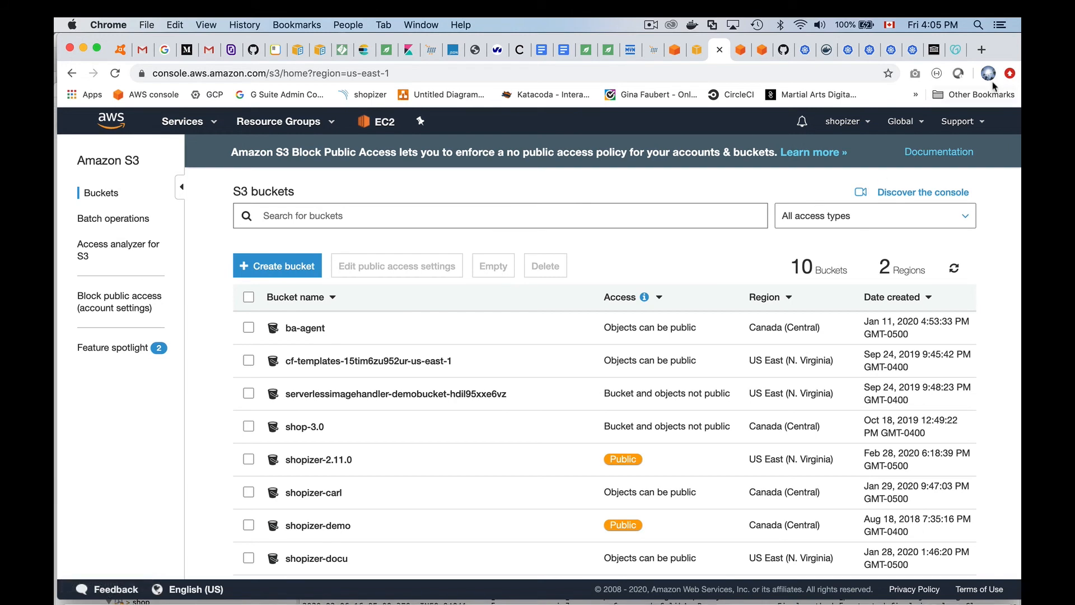
- Load localhost:8080/admin in a new browser tab
{"action": "left_click", "coordinate": [985, 54]}
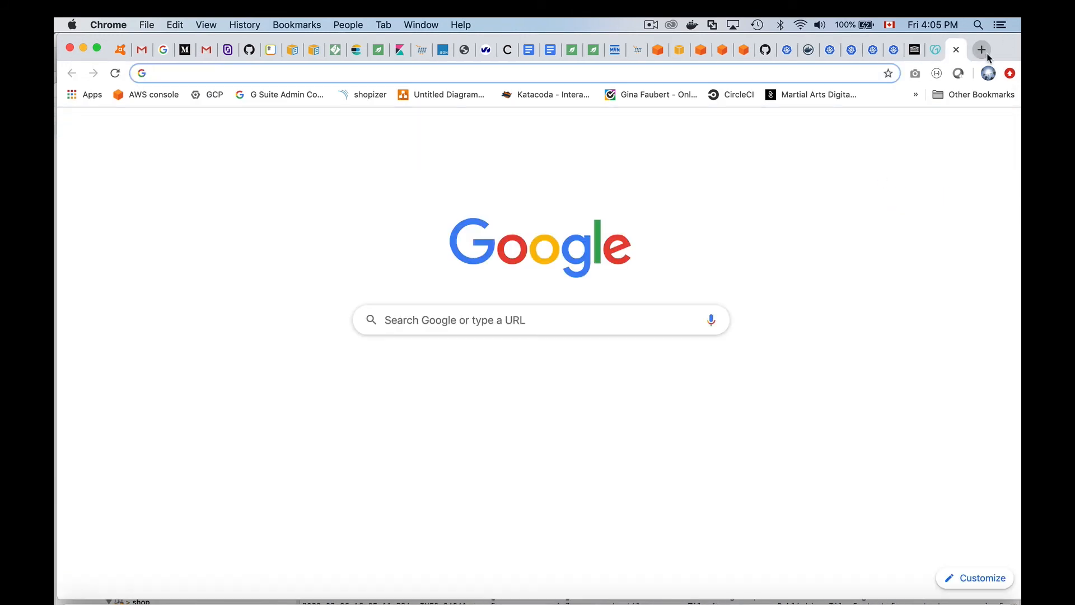
{"action": "type", "text": "lo"}
{"action": "key", "text": "Right"}
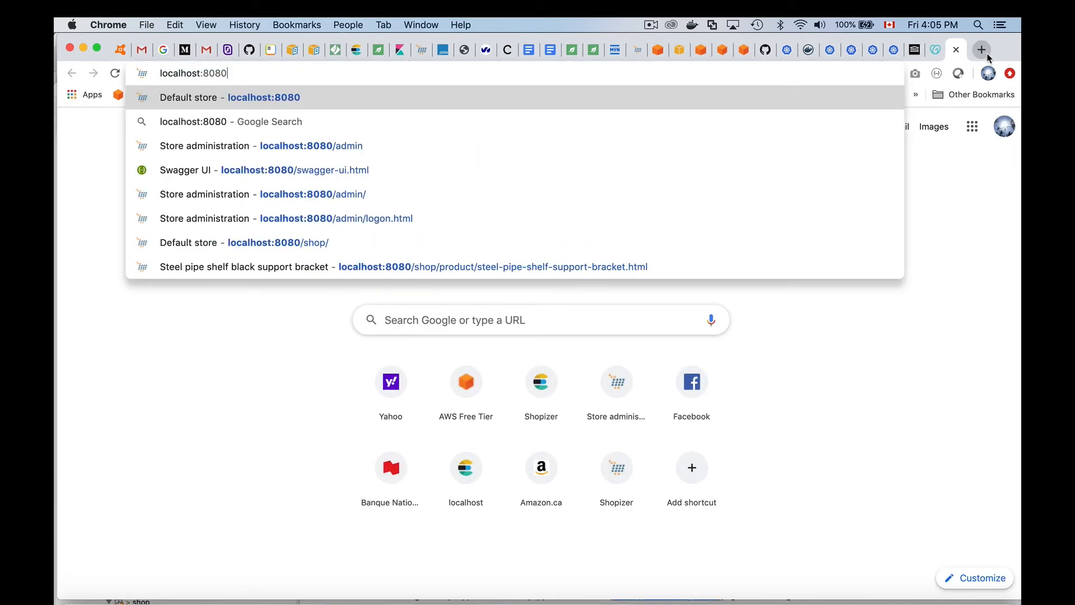
{"action": "type", "text": "/admin"}
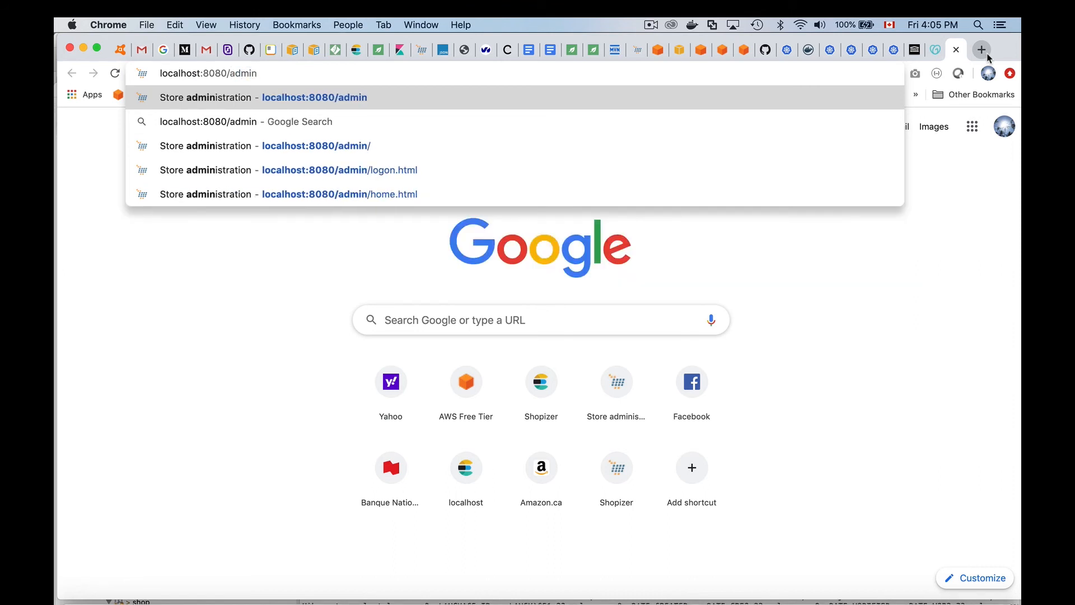
{"action": "key", "text": "Return"}
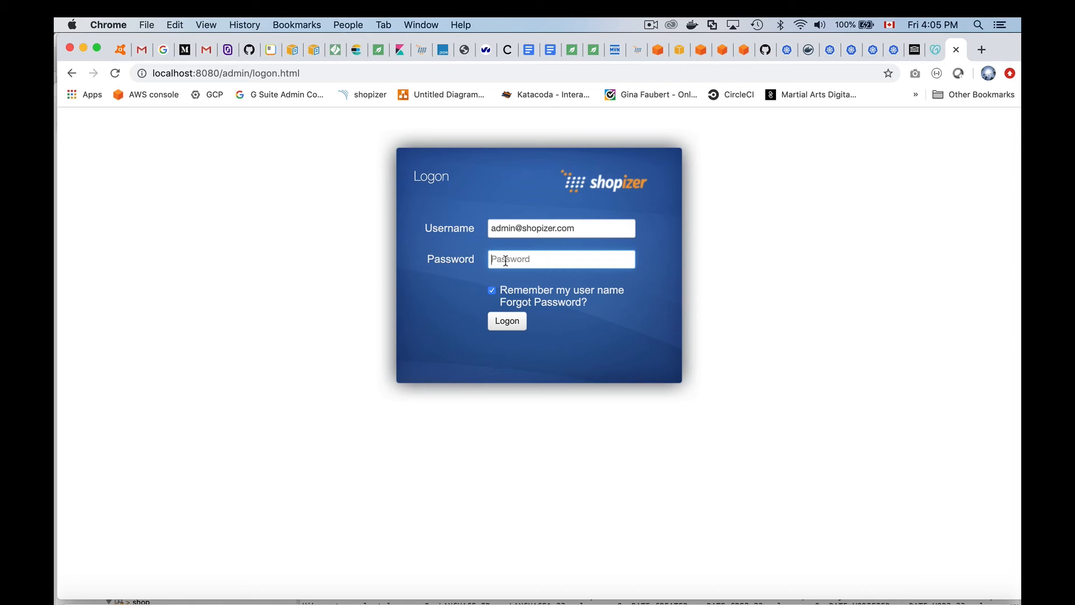
- Sign in to the Shopizer admin with the admin password
{"action": "left_click", "coordinate": [506, 260]}
{"action": "type", "text": "password"}
{"action": "left_click", "coordinate": [507, 321]}
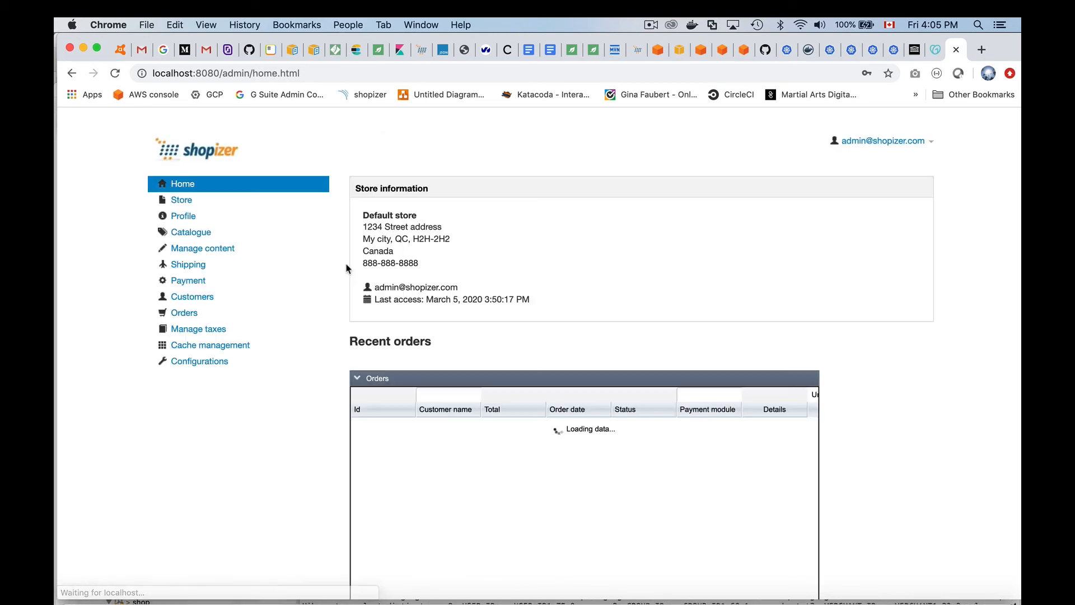
- Upload logo.png as the store logo under Store branding, then reopen the branding page
{"action": "left_click", "coordinate": [190, 206]}
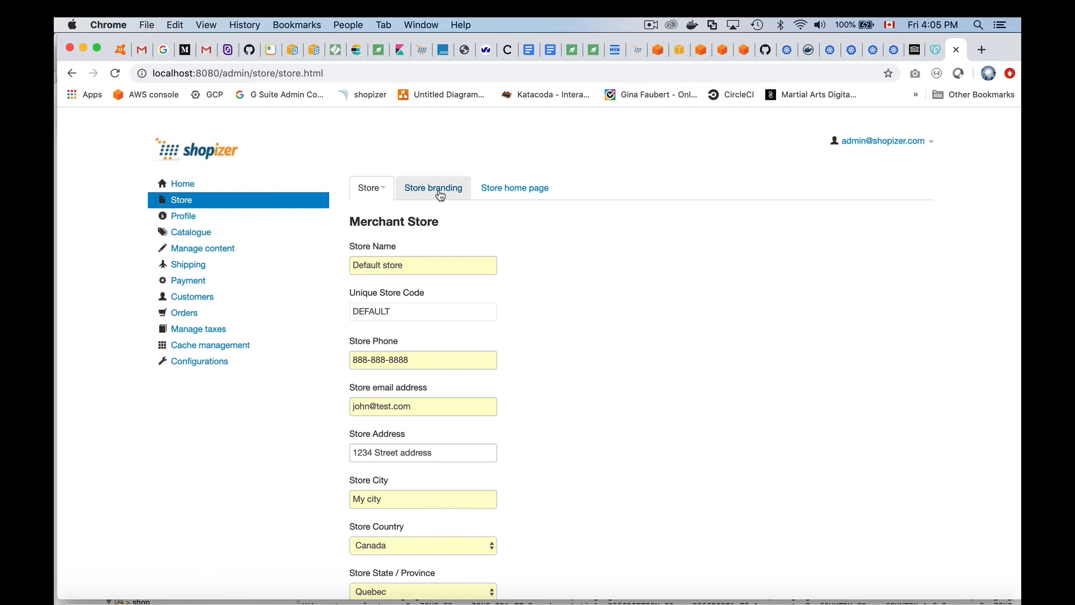
{"action": "left_click", "coordinate": [441, 188]}
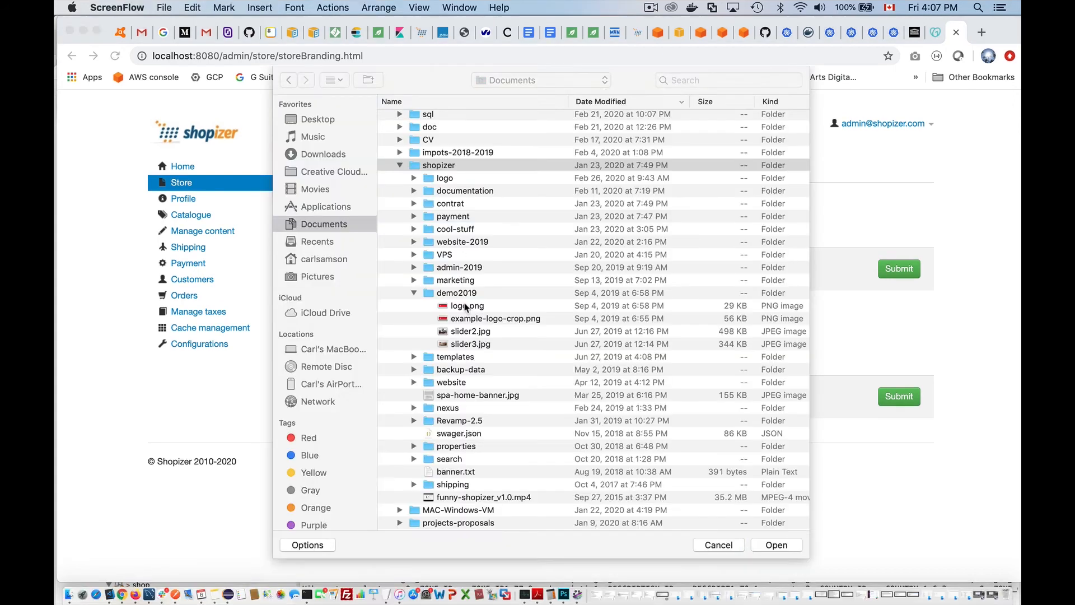
{"action": "left_click", "coordinate": [465, 307]}
{"action": "left_click", "coordinate": [480, 307]}
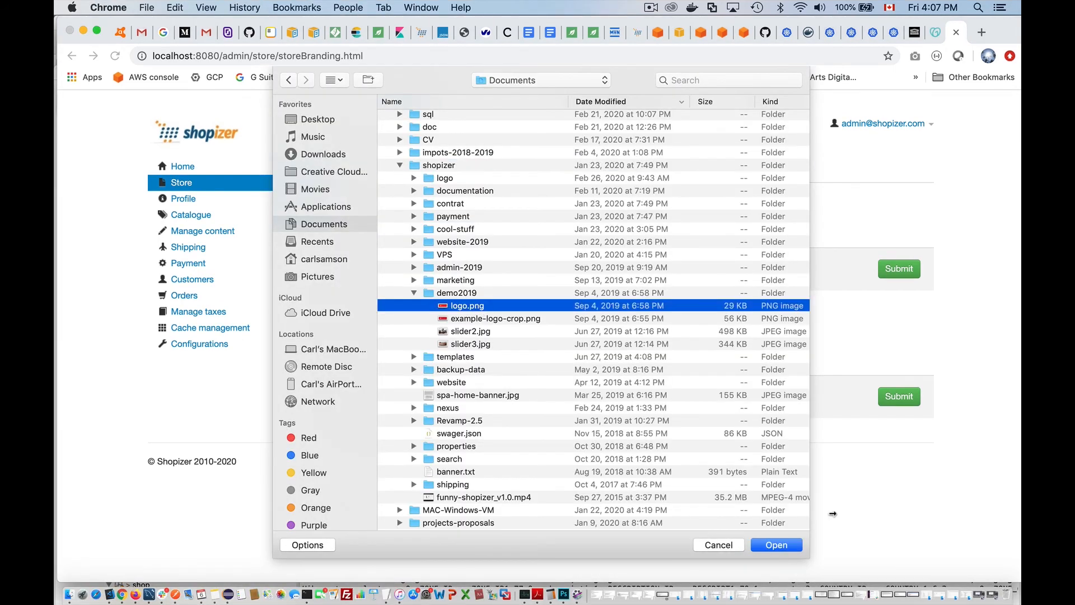
{"action": "left_click", "coordinate": [788, 542]}
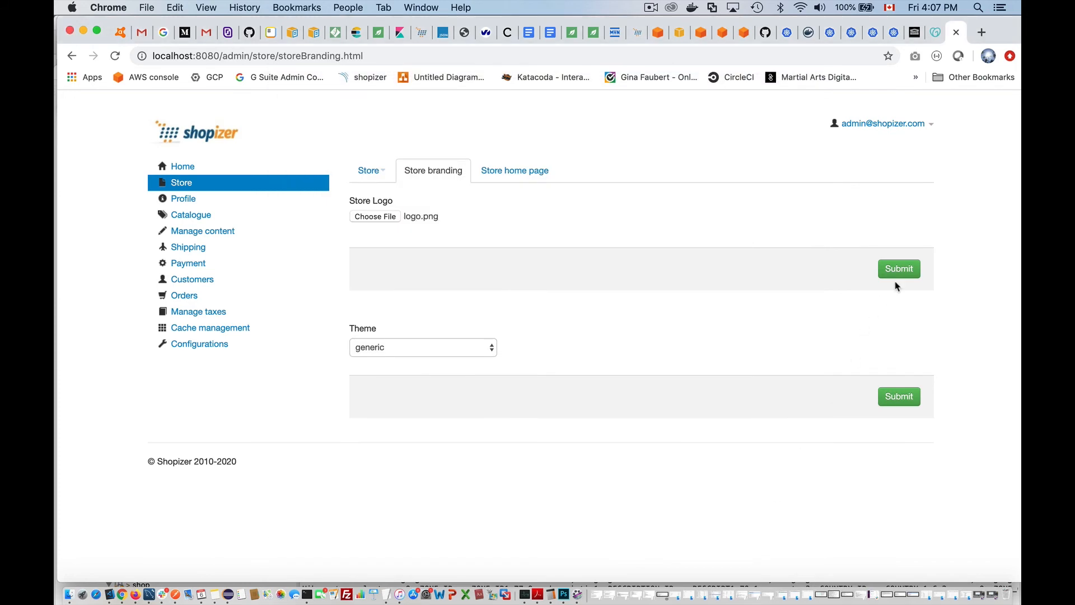
{"action": "left_click", "coordinate": [907, 270]}
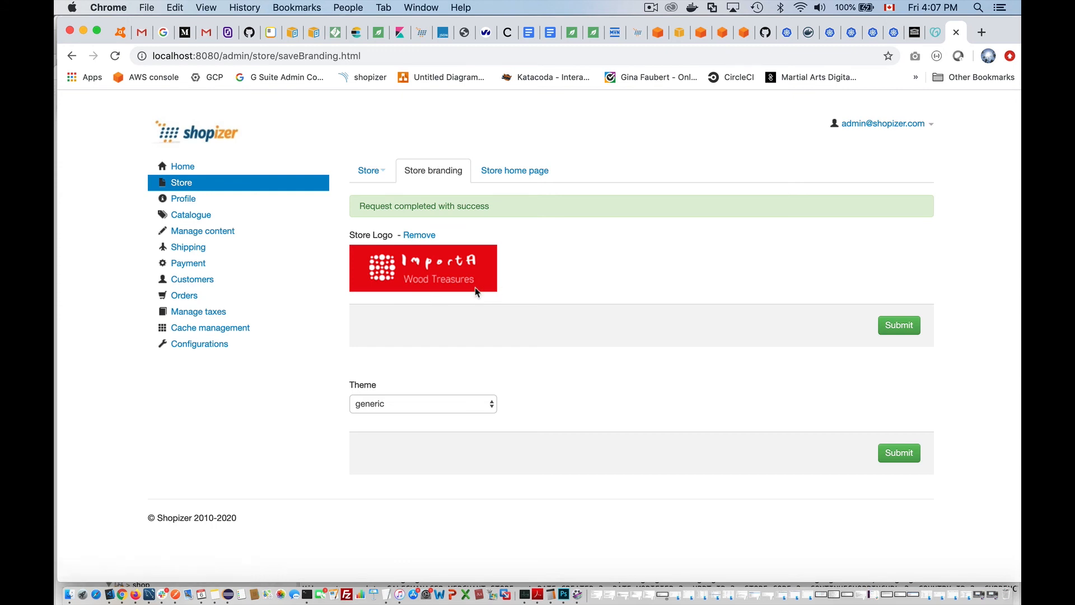
{"action": "left_click", "coordinate": [181, 180]}
{"action": "left_click", "coordinate": [447, 173]}
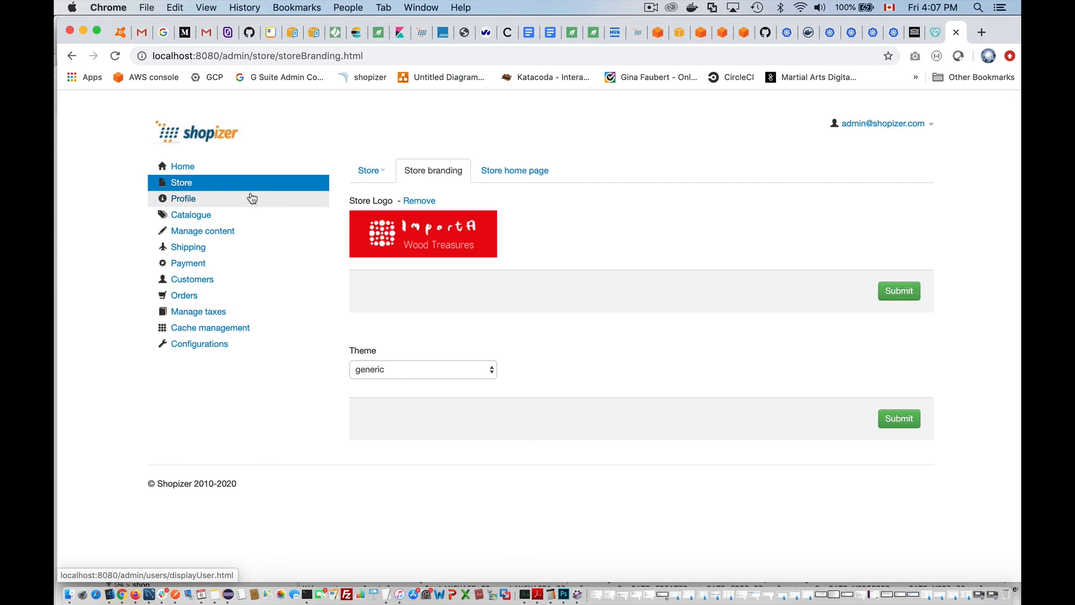
- Start a new product from the Catalogue's Products options with Create product
{"action": "left_click", "coordinate": [195, 218]}
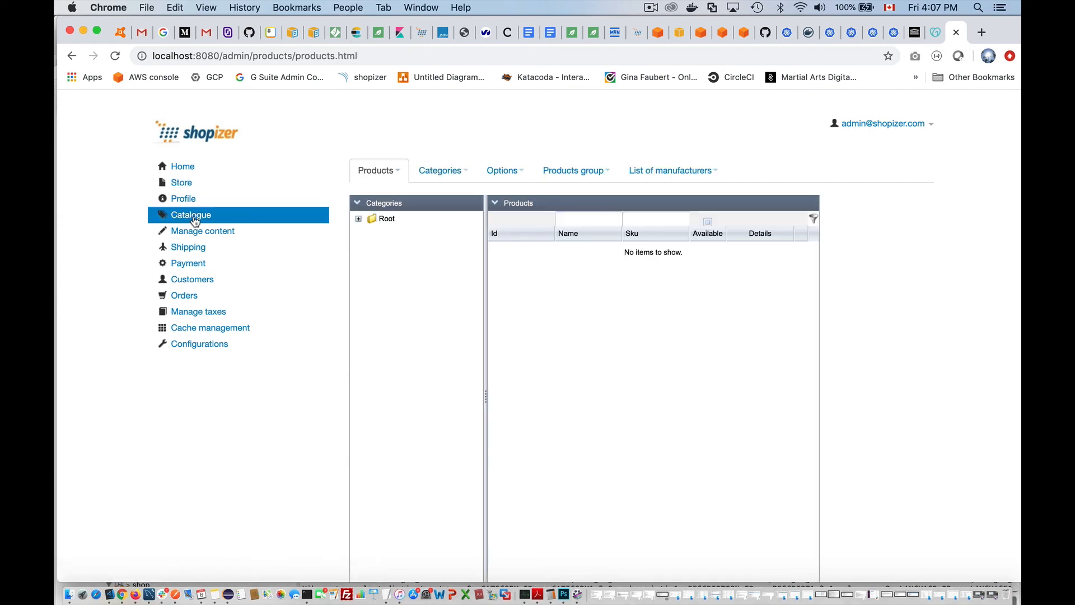
{"action": "left_click", "coordinate": [386, 174]}
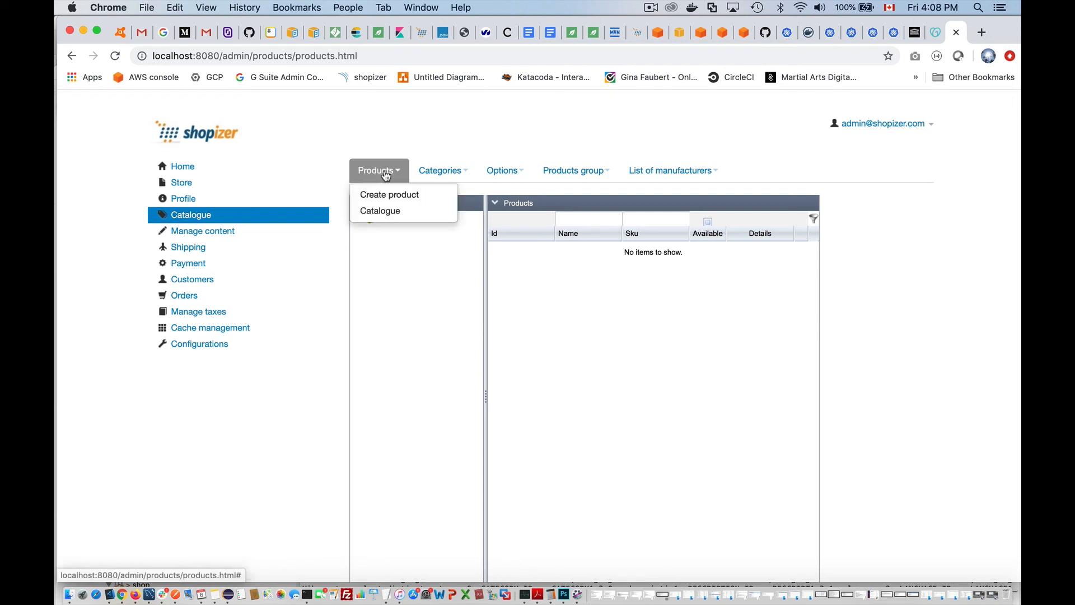
{"action": "left_click", "coordinate": [434, 144]}
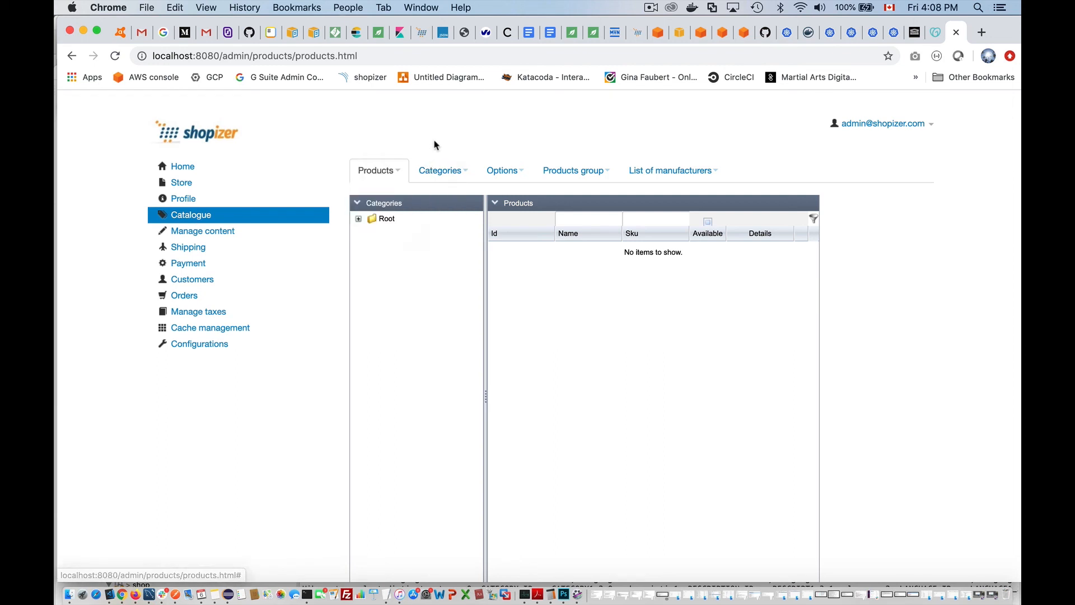
{"action": "left_click", "coordinate": [442, 172]}
{"action": "left_click", "coordinate": [436, 211]}
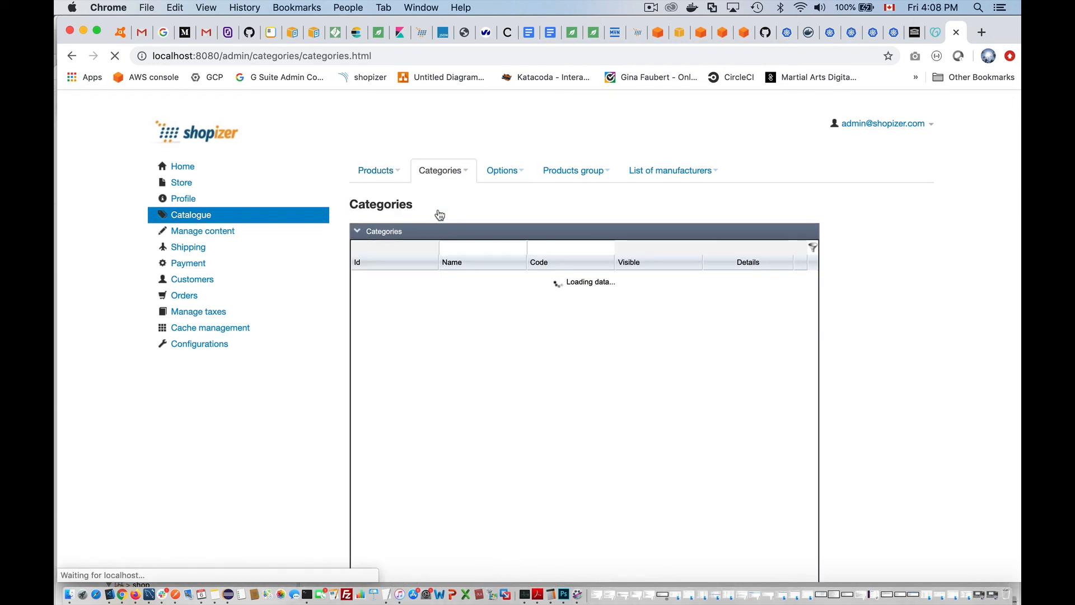
{"action": "left_click", "coordinate": [446, 170]}
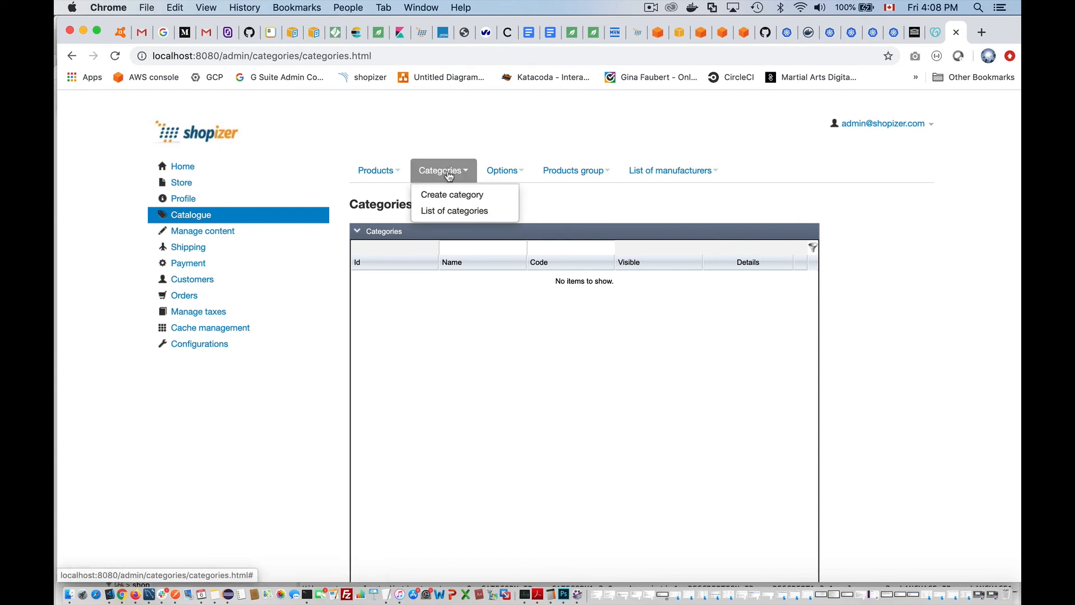
{"action": "left_click", "coordinate": [386, 174]}
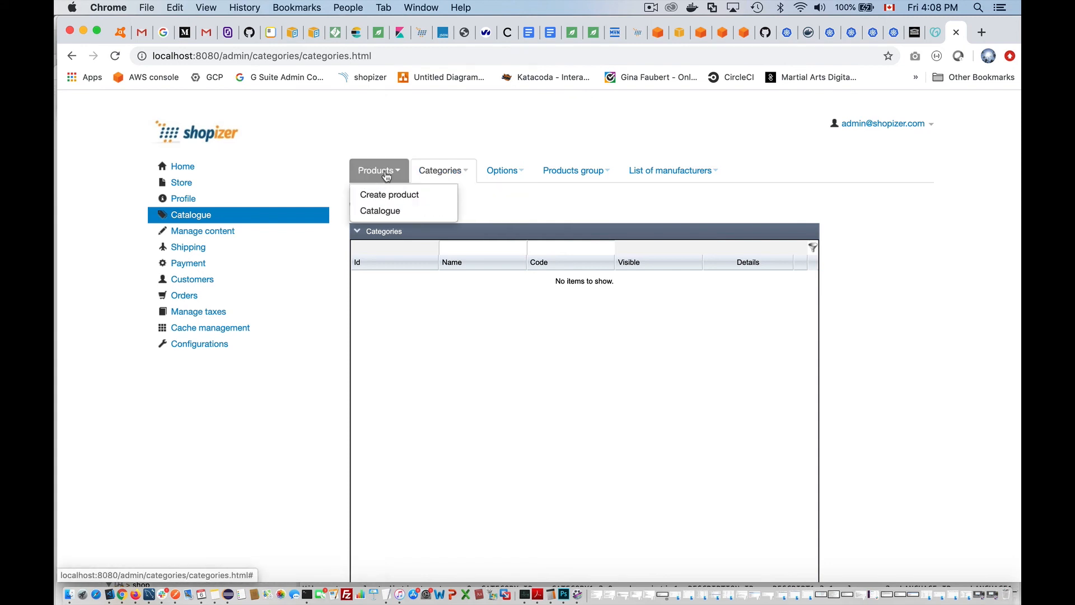
{"action": "left_click", "coordinate": [387, 194]}
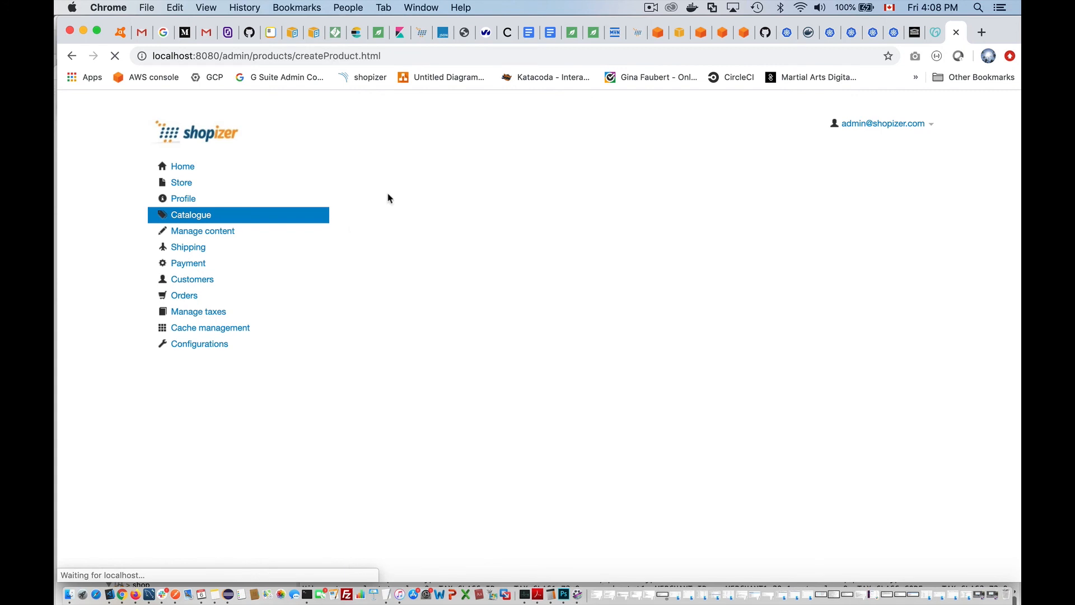
- Enter Sku test123 and product name TestImage
{"action": "left_click", "coordinate": [386, 265]}
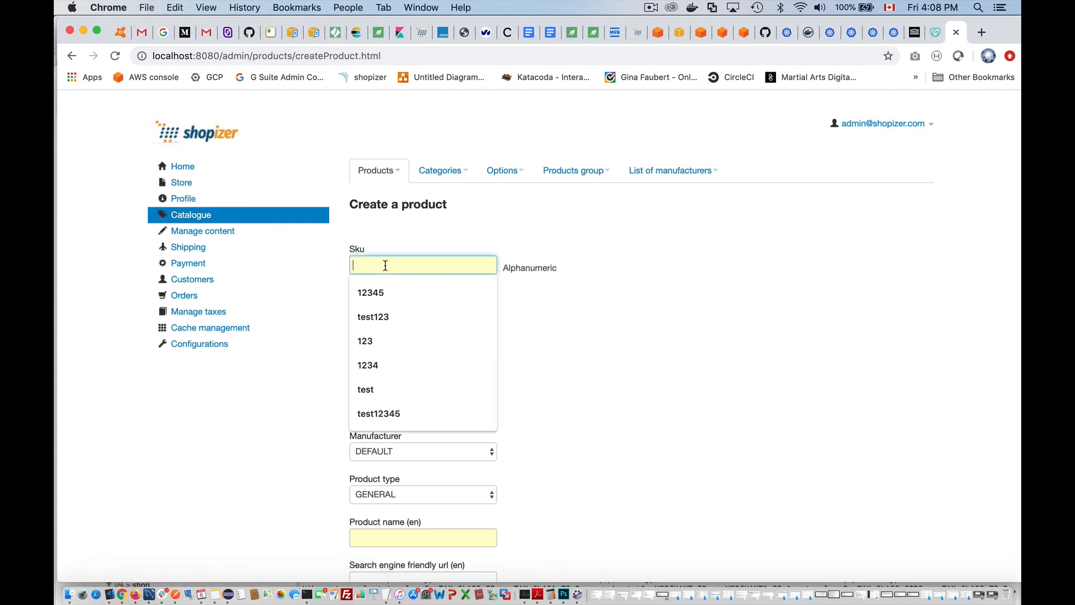
{"action": "type", "text": "test123"}
{"action": "key", "text": "Down"}
{"action": "key", "text": "Return"}
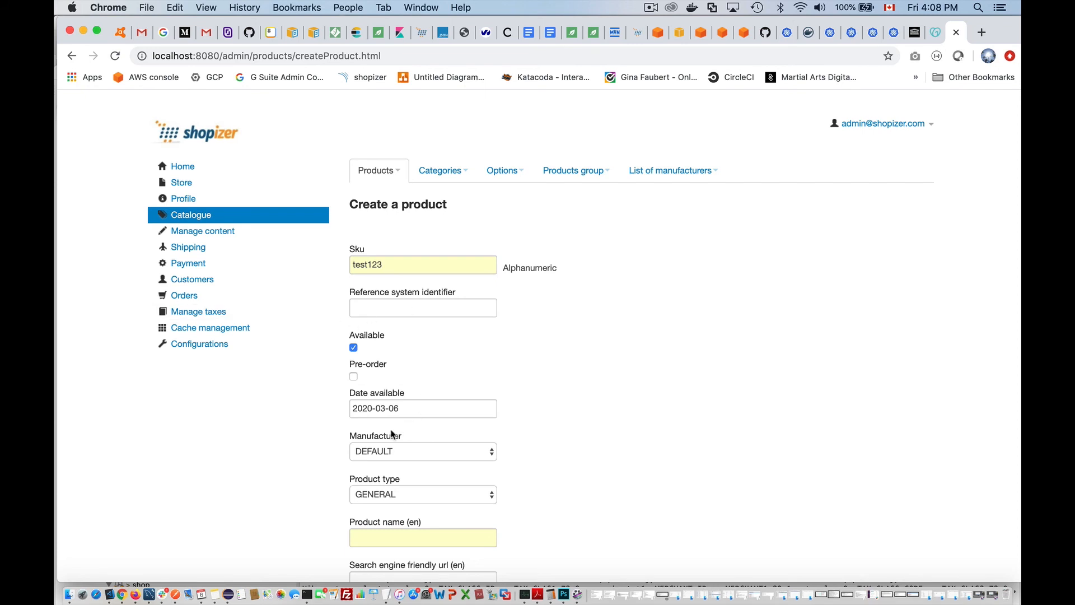
{"action": "scroll", "coordinate": [420, 501], "scroll_direction": "down", "scroll_amount": 4}
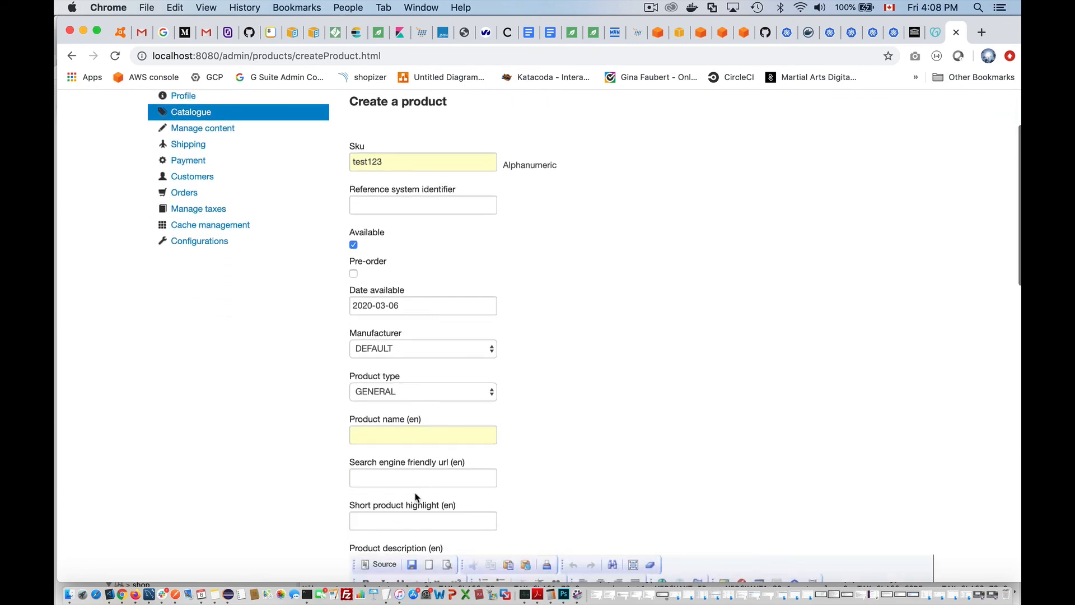
{"action": "left_click", "coordinate": [386, 437]}
{"action": "type", "text": "Tes"}
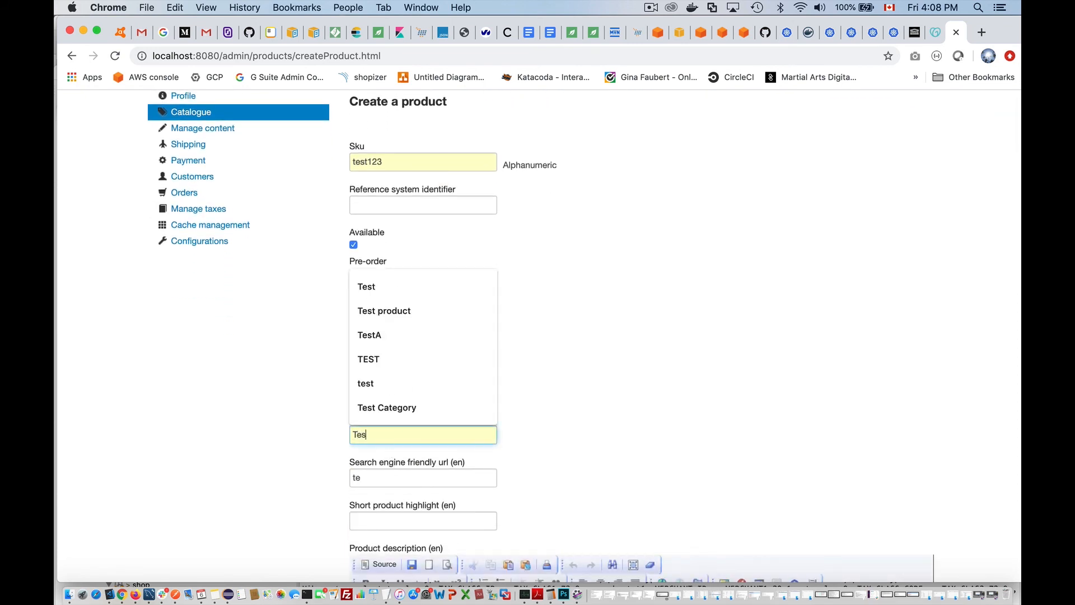
{"action": "type", "text": "tImage"}
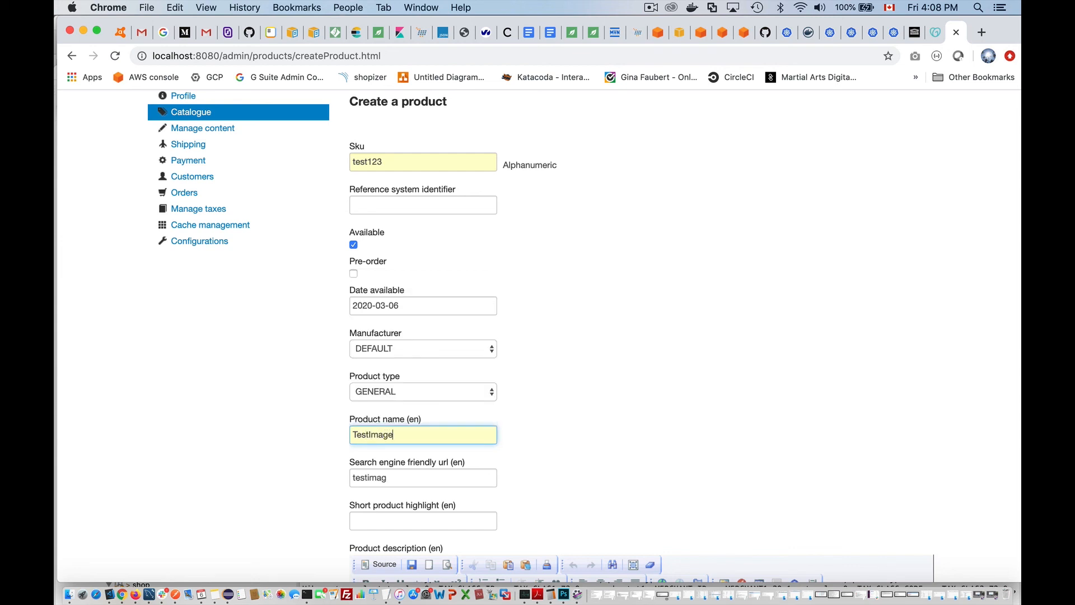
- Set price 9.99 and quantity available, order minimum and order maximum each to 1
{"action": "scroll", "coordinate": [659, 422], "scroll_direction": "down", "scroll_amount": 10}
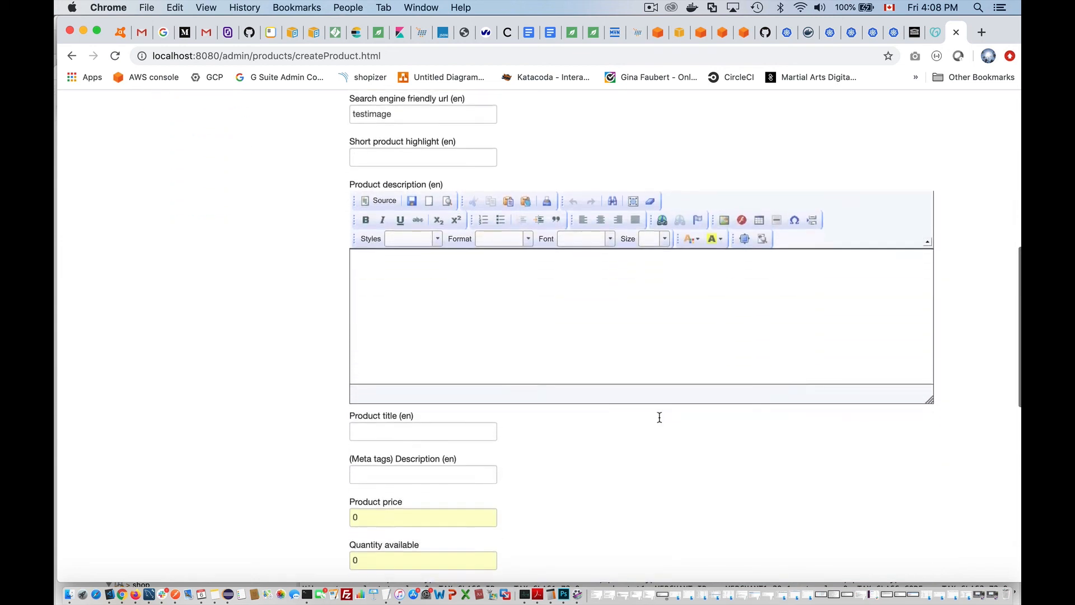
{"action": "scroll", "coordinate": [660, 417], "scroll_direction": "down", "scroll_amount": 1}
{"action": "left_click", "coordinate": [348, 364]}
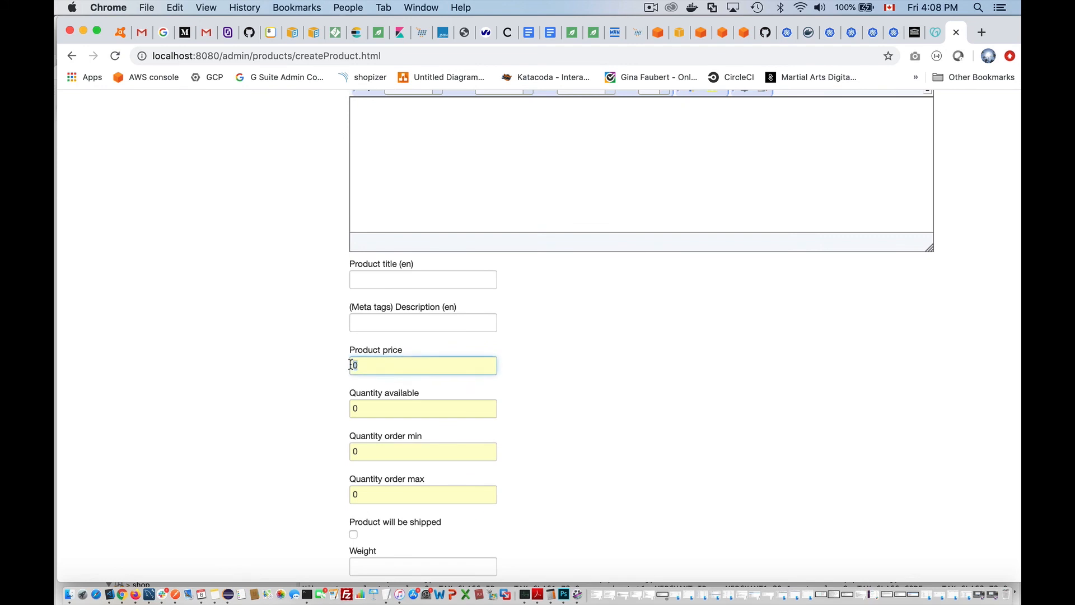
{"action": "type", "text": "99"}
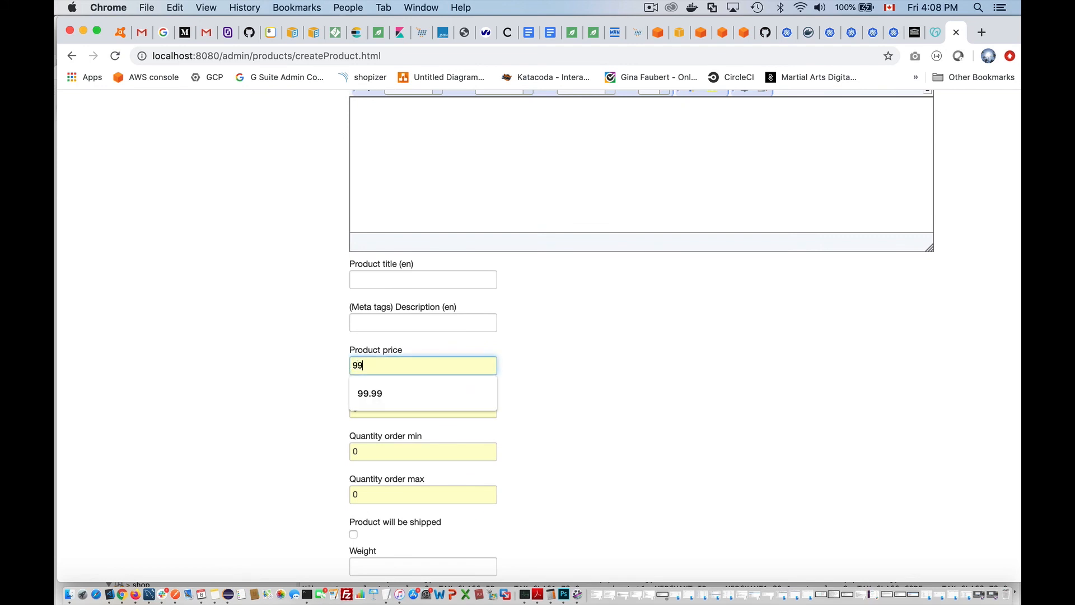
{"action": "type", "text": ".9"}
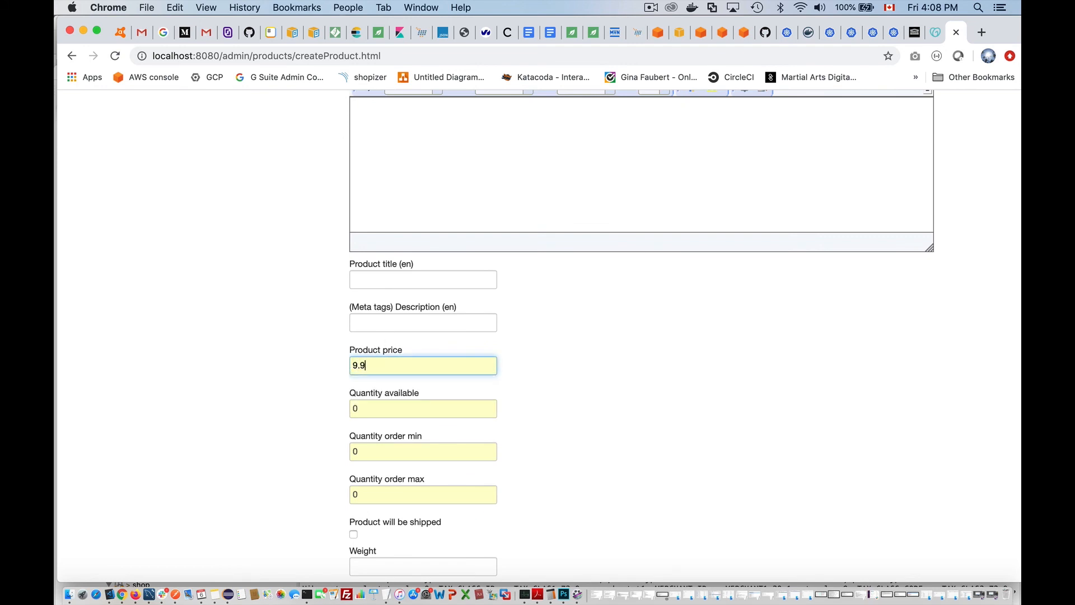
{"action": "left_click", "coordinate": [362, 406]}
{"action": "type", "text": "1"}
{"action": "left_click", "coordinate": [636, 398]}
{"action": "left_click", "coordinate": [382, 459]}
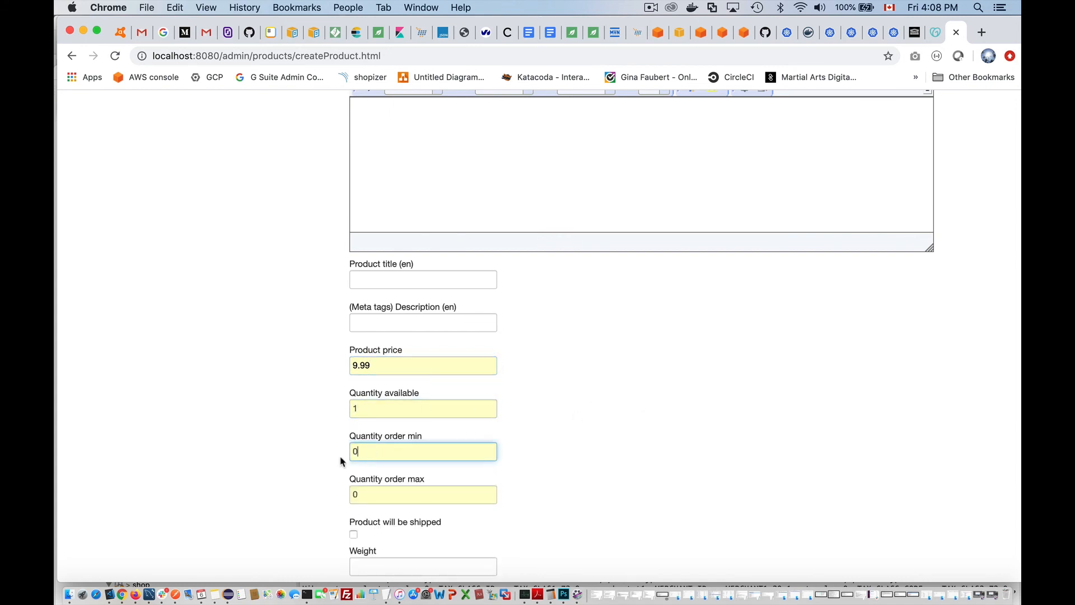
{"action": "type", "text": "1"}
{"action": "left_click", "coordinate": [565, 474]}
{"action": "left_click", "coordinate": [363, 492]}
{"action": "type", "text": "1"}
{"action": "left_click", "coordinate": [626, 464]}
{"action": "scroll", "coordinate": [626, 464], "scroll_direction": "down", "scroll_amount": 3}
{"action": "scroll", "coordinate": [626, 464], "scroll_direction": "down", "scroll_amount": 5}
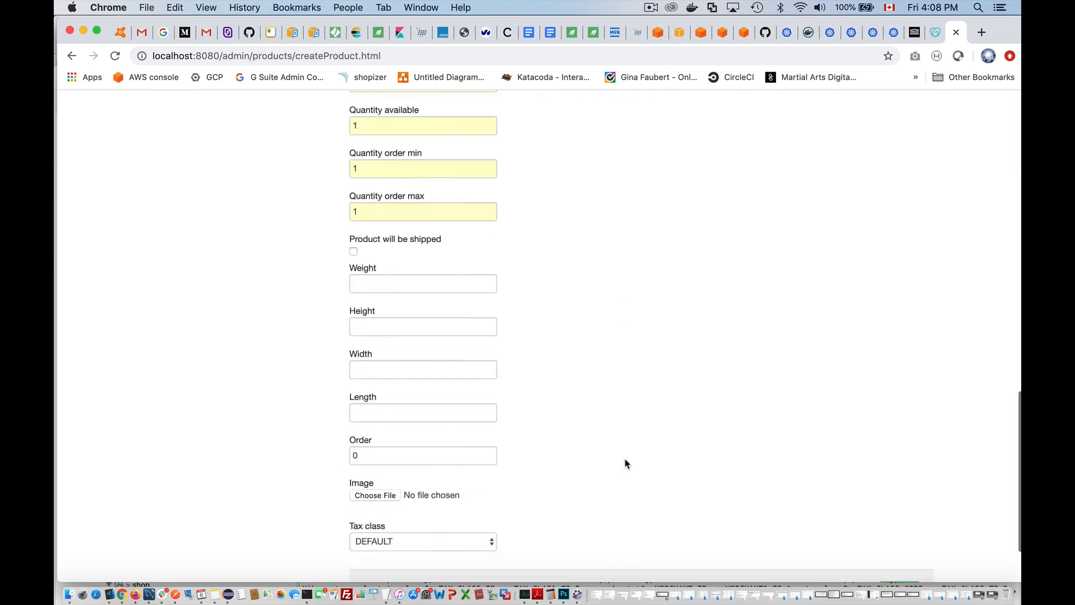
- Attach 63.jpg from csti's mobilia-exotika/pictures-600-resize as the product image and submit
{"action": "left_click", "coordinate": [367, 471]}
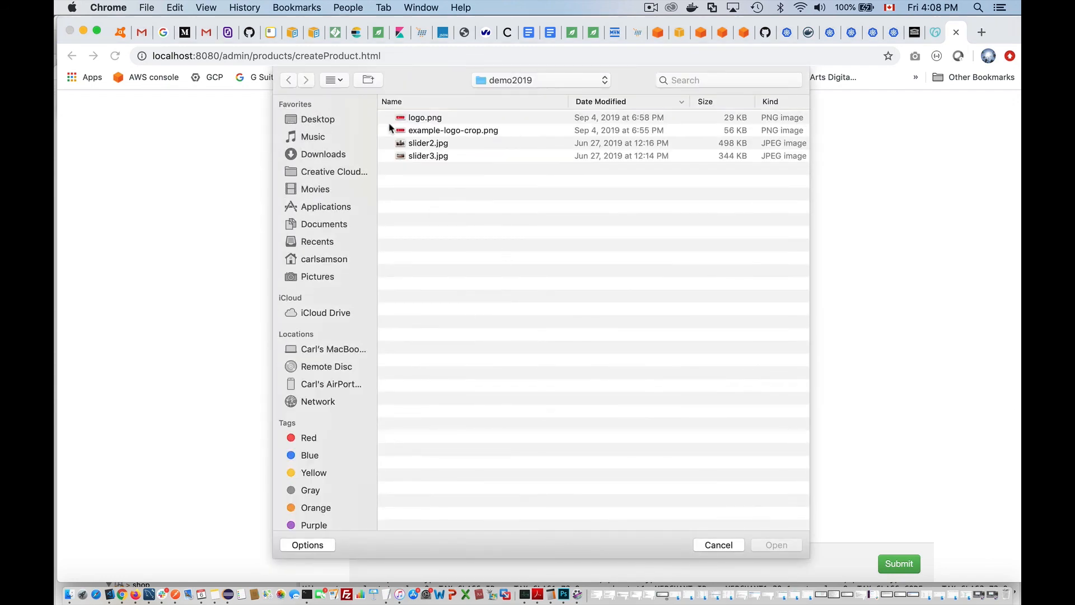
{"action": "left_click", "coordinate": [535, 80]}
{"action": "left_click", "coordinate": [523, 91]}
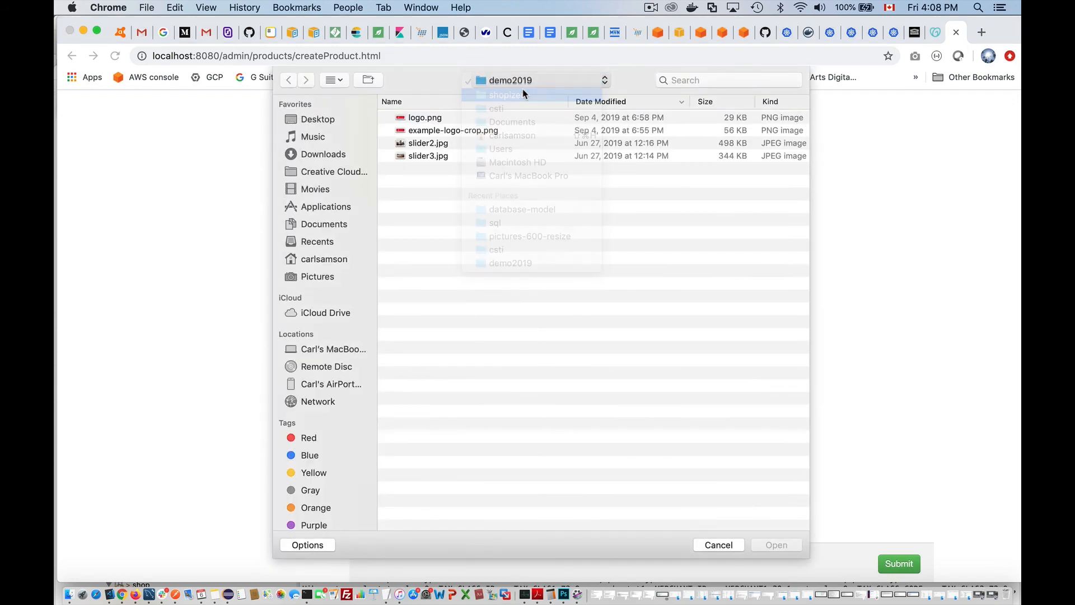
{"action": "left_click", "coordinate": [542, 81]}
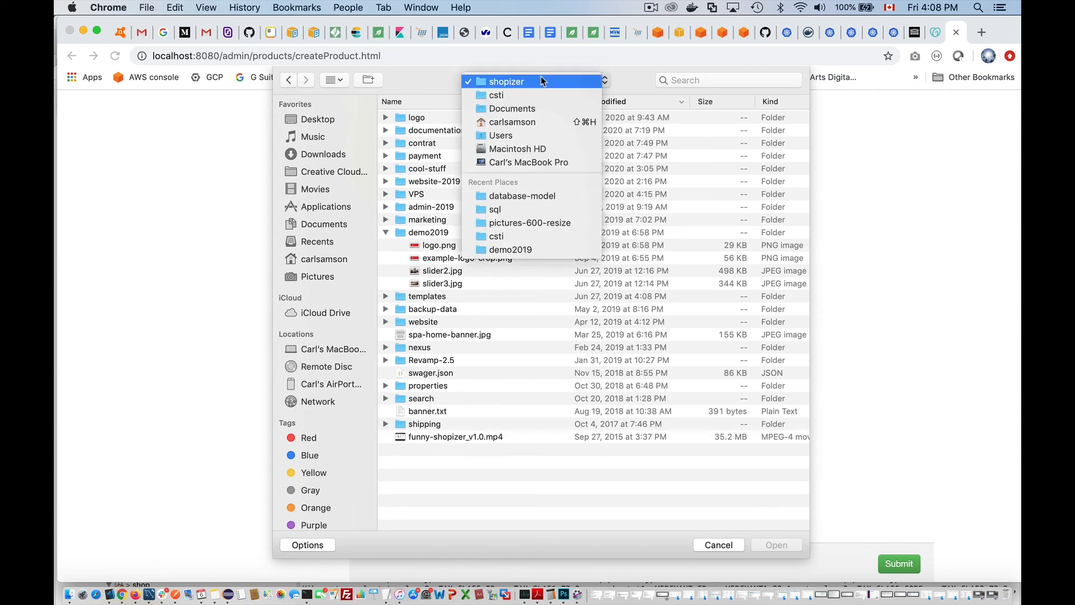
{"action": "left_click", "coordinate": [496, 95]}
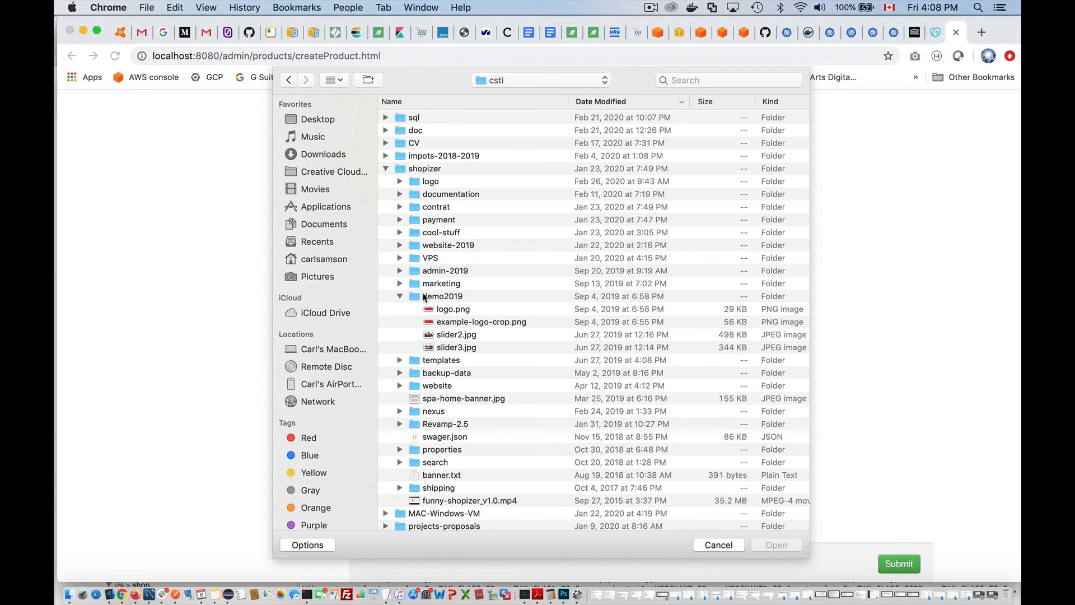
{"action": "left_click", "coordinate": [386, 169]}
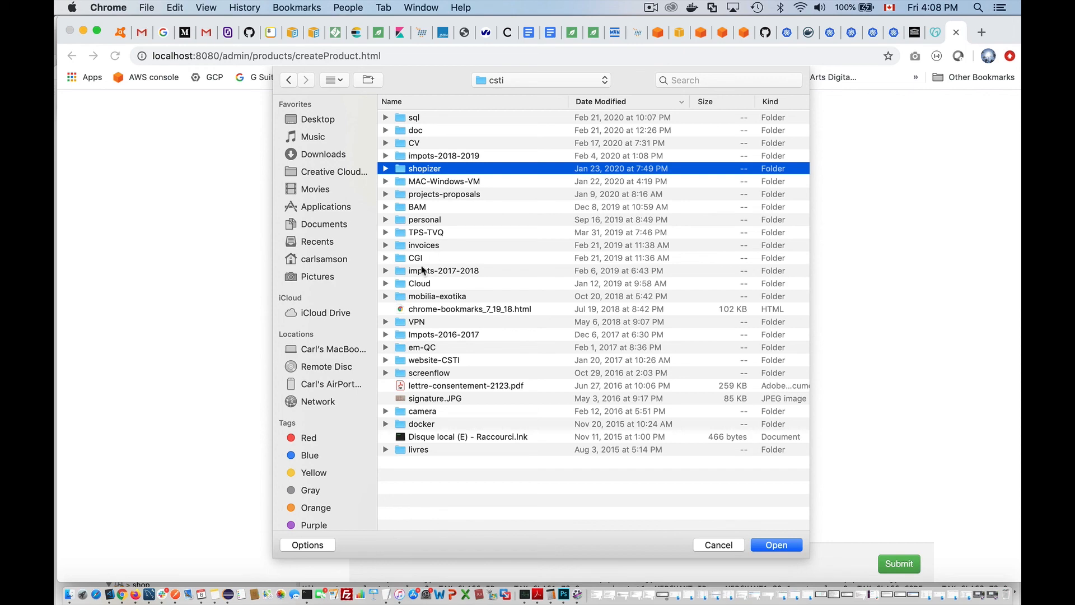
{"action": "left_click", "coordinate": [385, 296]}
{"action": "scroll", "coordinate": [491, 316], "scroll_direction": "down", "scroll_amount": 2}
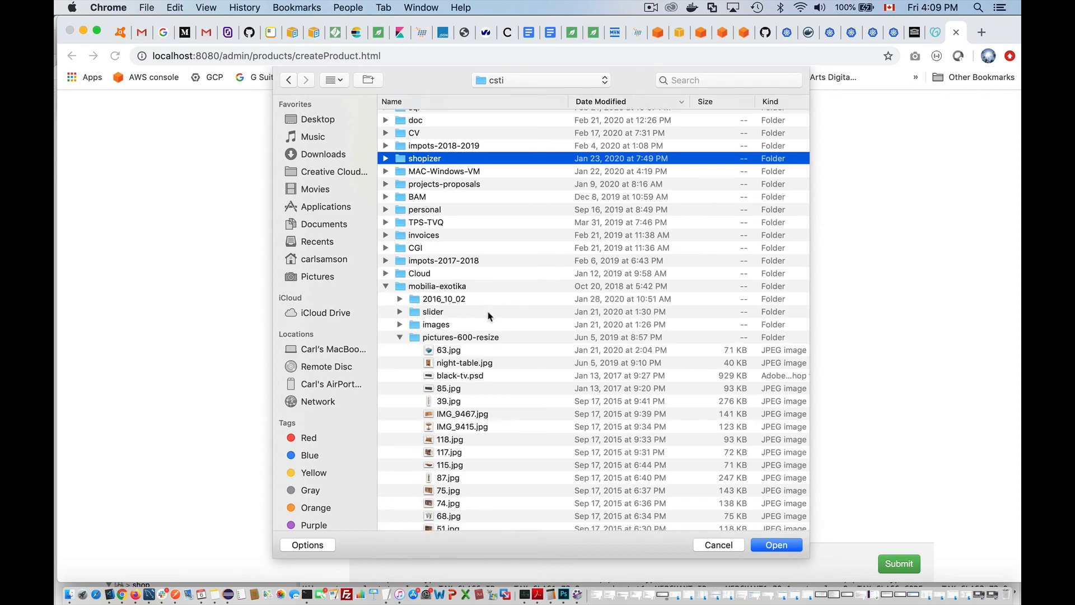
{"action": "scroll", "coordinate": [489, 316], "scroll_direction": "down", "scroll_amount": 2}
{"action": "left_click", "coordinate": [455, 317]}
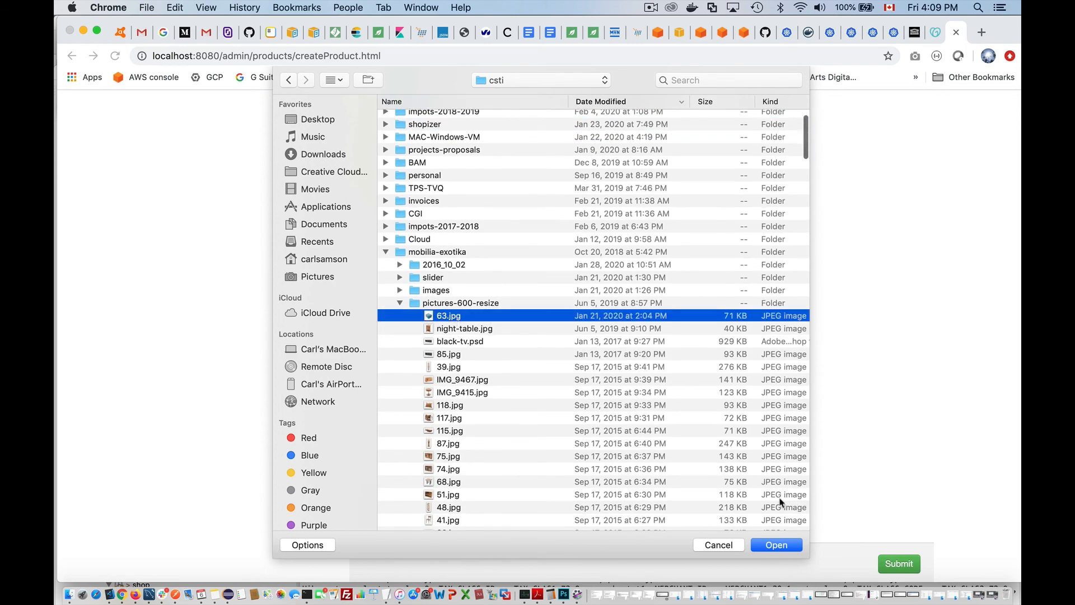
{"action": "left_click", "coordinate": [774, 545]}
{"action": "left_click", "coordinate": [891, 568]}
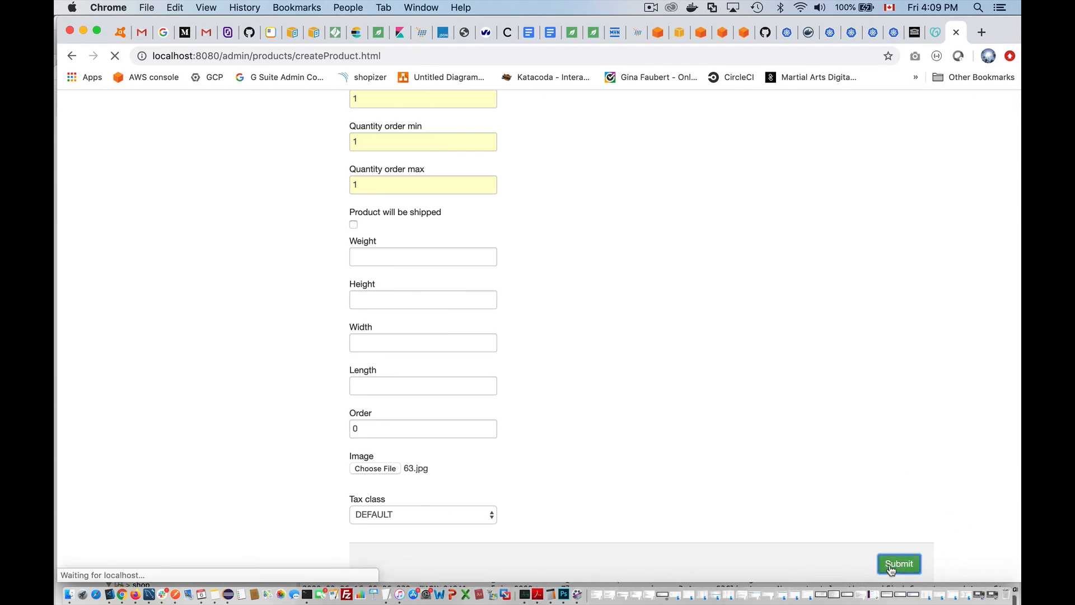
- Open a new browser tab for the localhost storefront, then return to the saved product
{"action": "scroll", "coordinate": [895, 427], "scroll_direction": "down", "scroll_amount": 15}
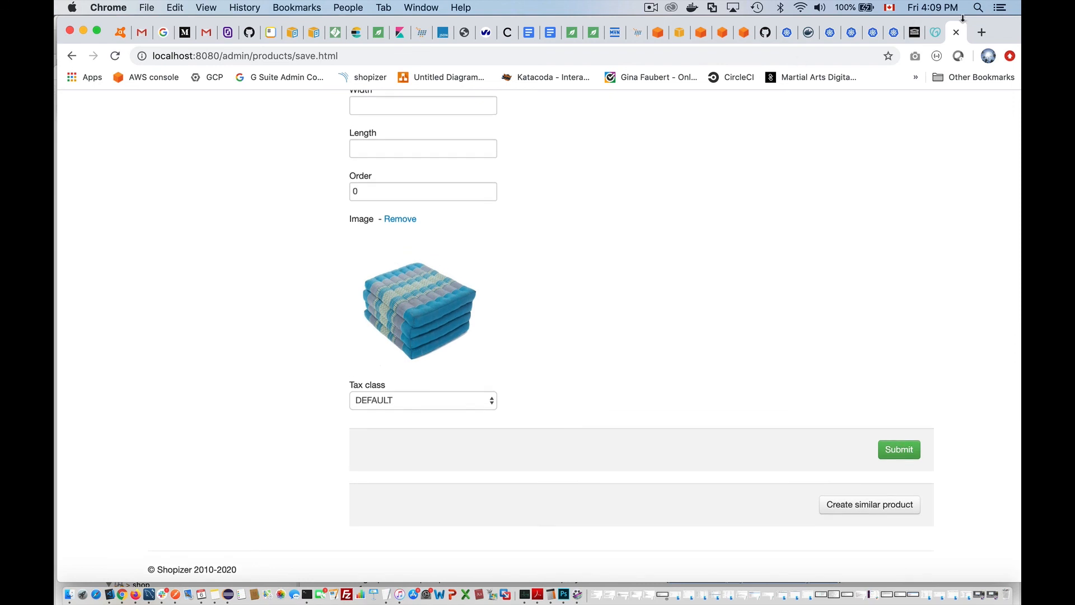
{"action": "left_click", "coordinate": [981, 32]}
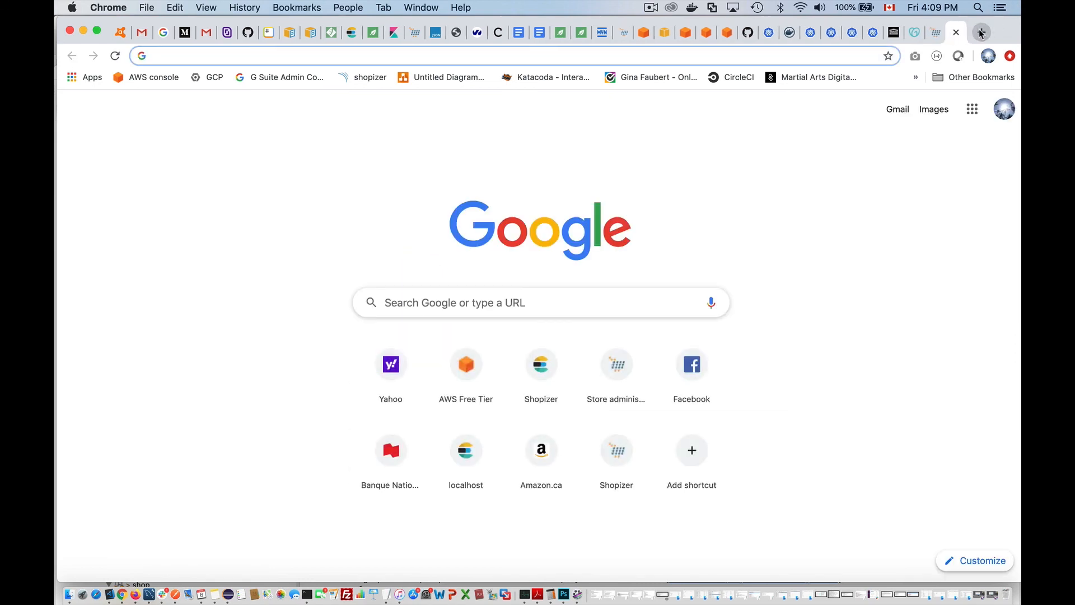
{"action": "type", "text": "localhost:8080"}
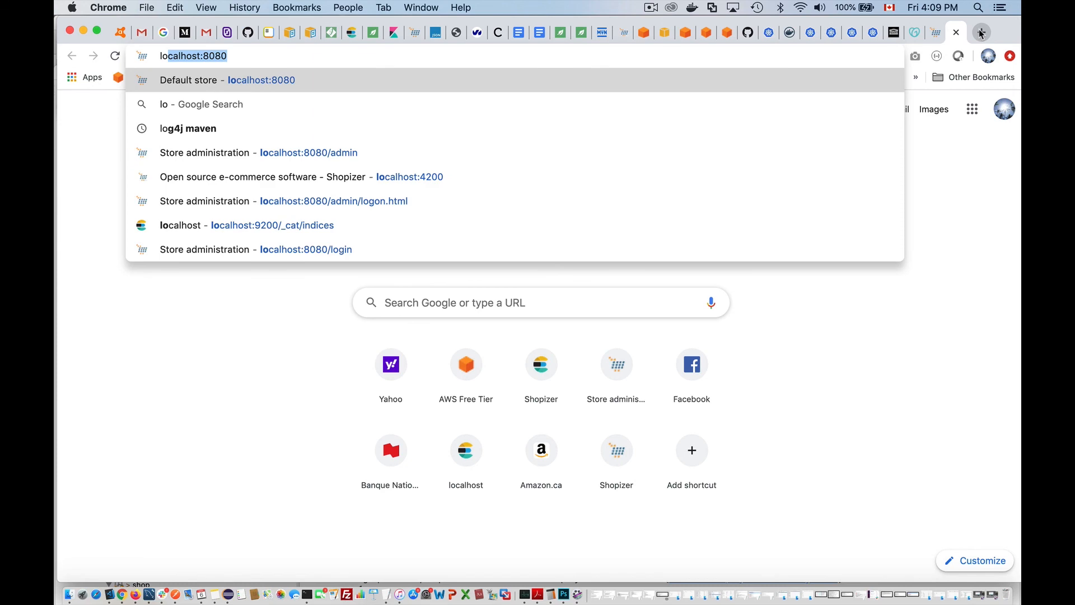
{"action": "left_click", "coordinate": [935, 32]}
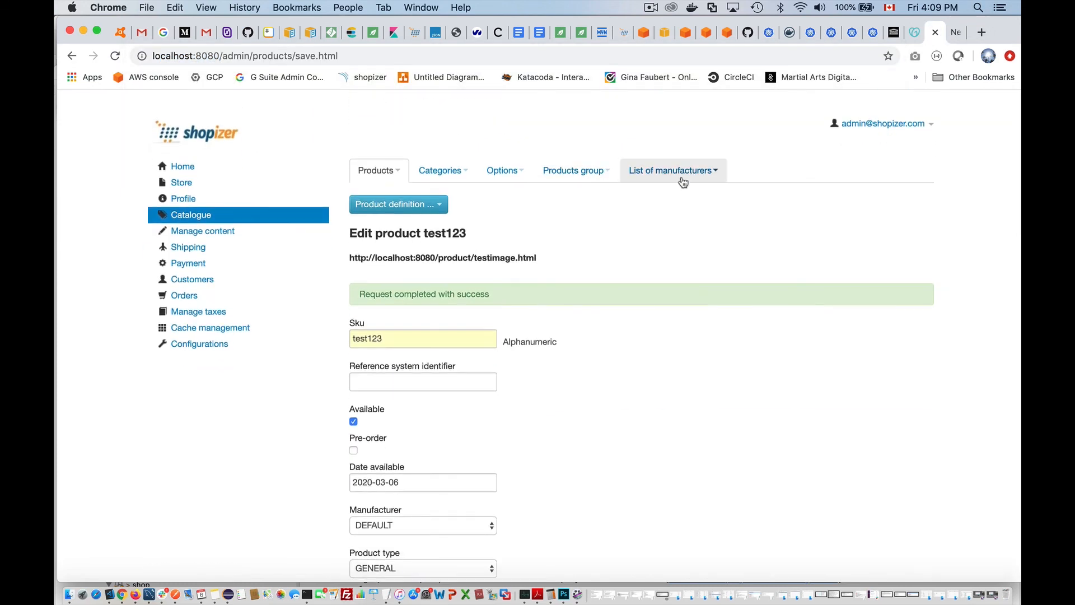
- Drag TestImage from the Root category into the Featured items list
{"action": "left_click", "coordinate": [582, 174]}
{"action": "left_click", "coordinate": [571, 194]}
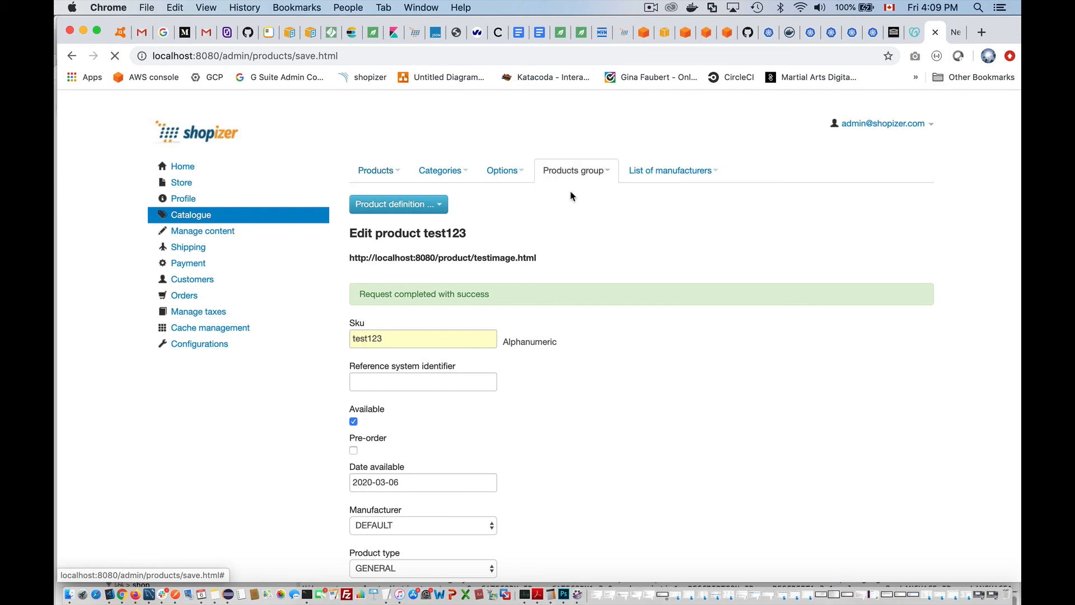
{"action": "left_click", "coordinate": [386, 281]}
{"action": "scroll", "coordinate": [376, 283], "scroll_direction": "down", "scroll_amount": 2}
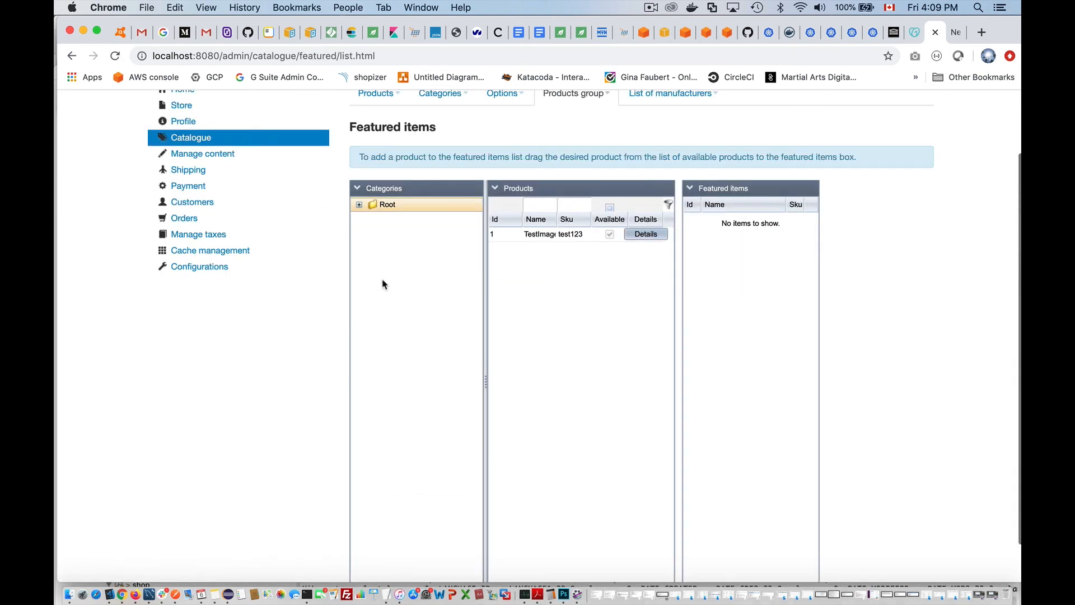
{"action": "left_click_drag", "start_coordinate": [541, 235], "coordinate": [769, 238]}
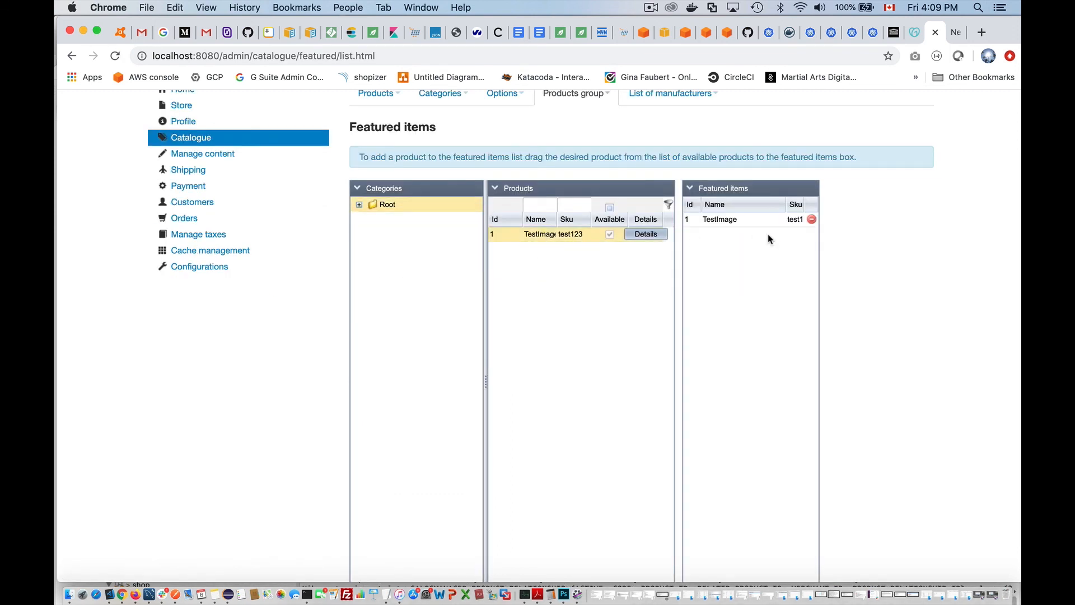
{"action": "left_click", "coordinate": [957, 32]}
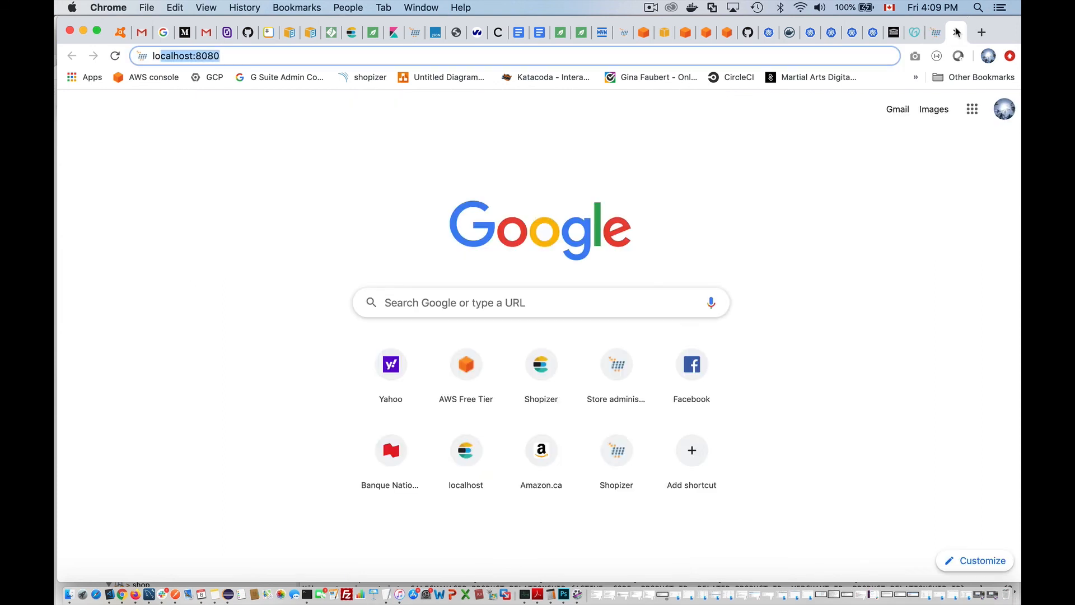
- Load the localhost:8080 storefront and inspect TestImage's picture to reveal its CloudFront image source
{"action": "type", "text": "localhost:8080"}
{"action": "key", "text": "Return"}
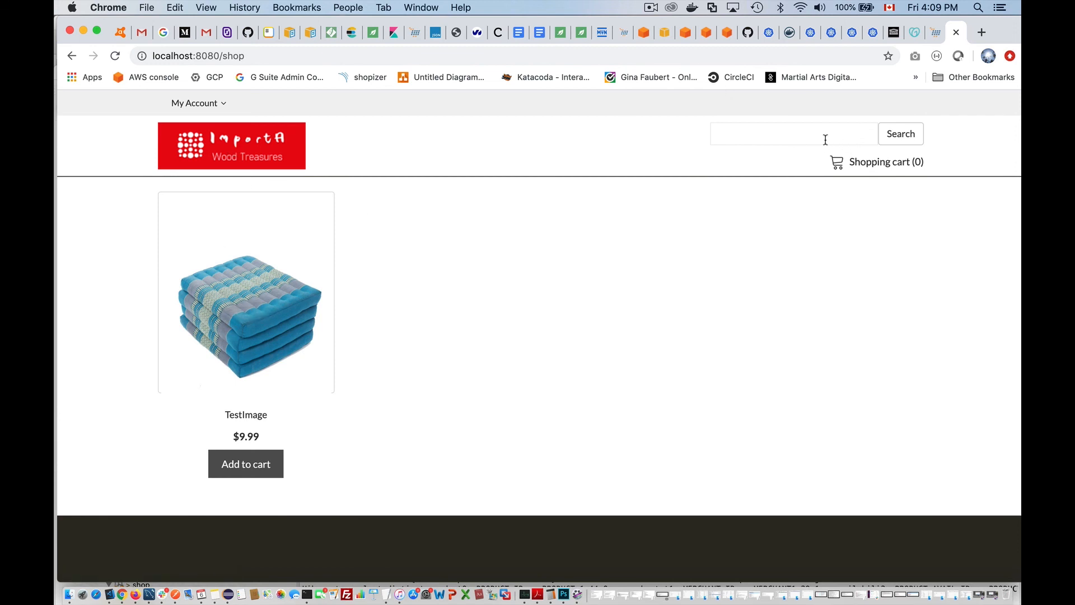
{"action": "right_click", "coordinate": [223, 324]}
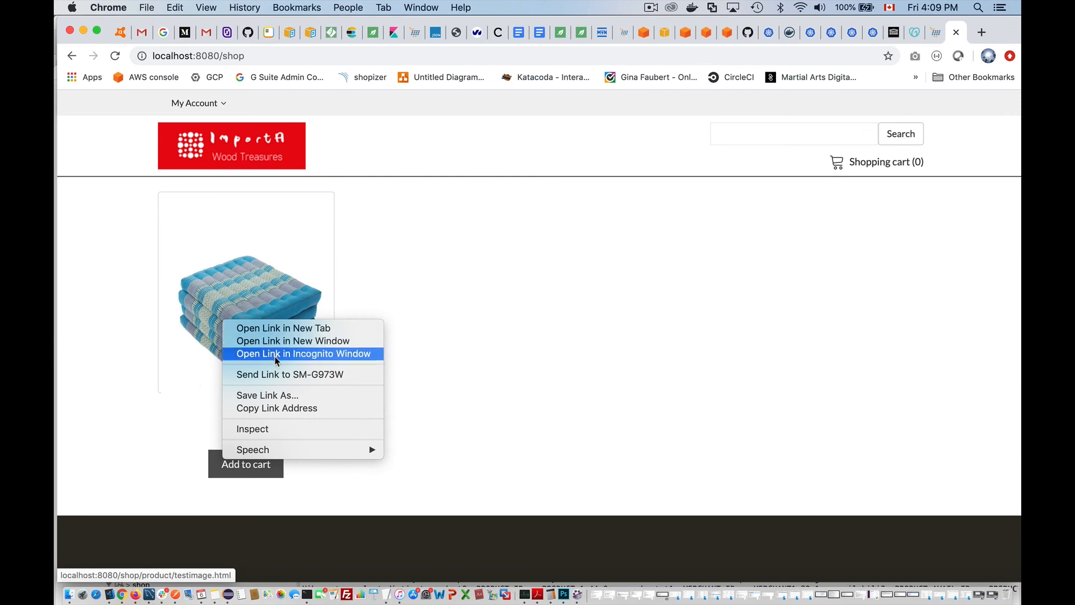
{"action": "left_click", "coordinate": [257, 428]}
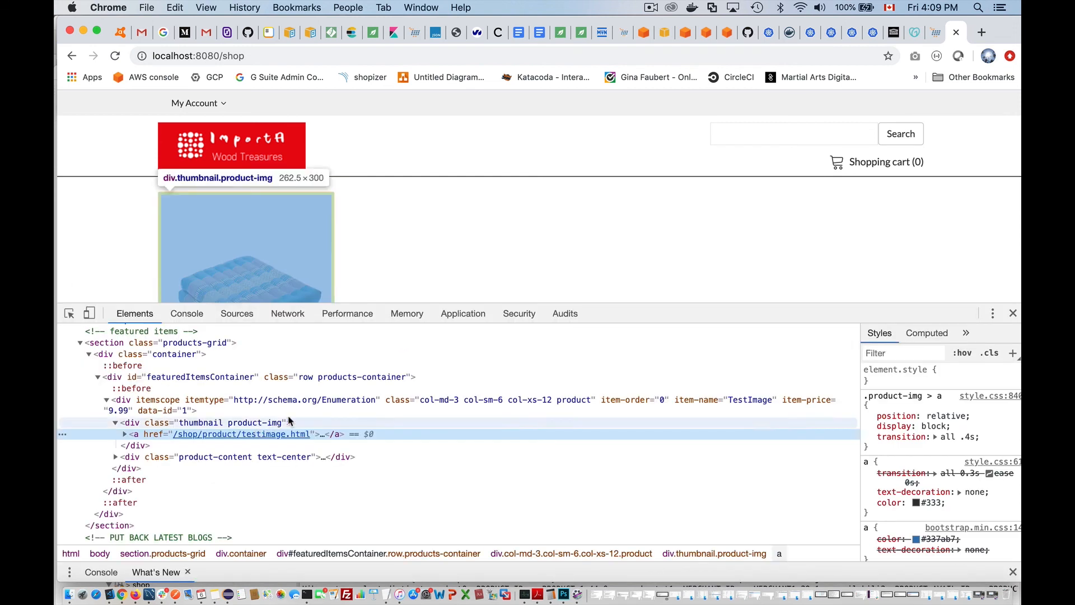
{"action": "left_click", "coordinate": [125, 434]}
{"action": "mouse_move", "coordinate": [231, 458]}
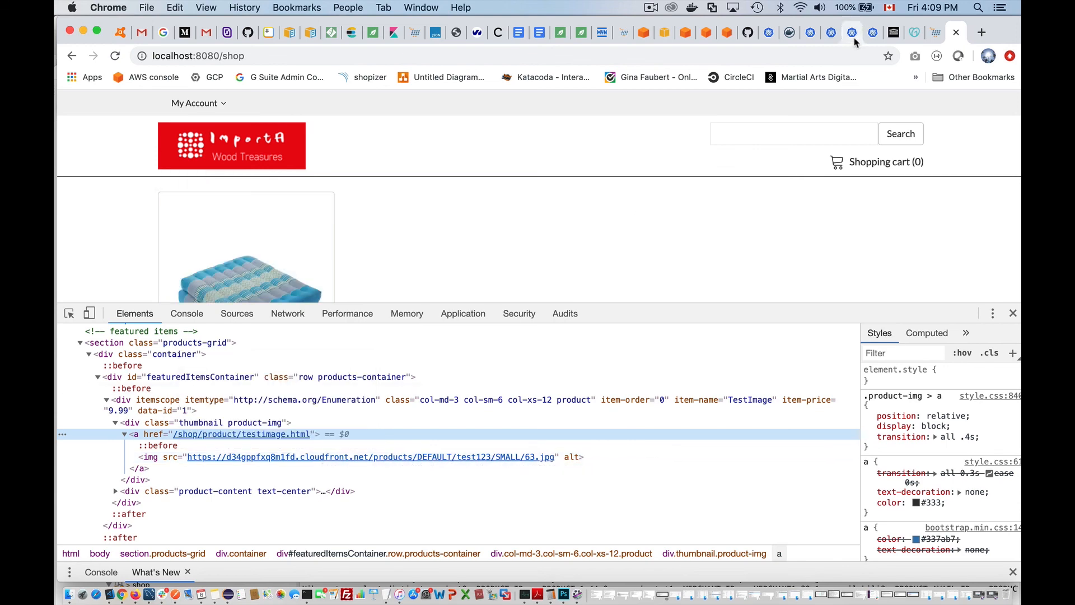
{"action": "left_click", "coordinate": [685, 33]}
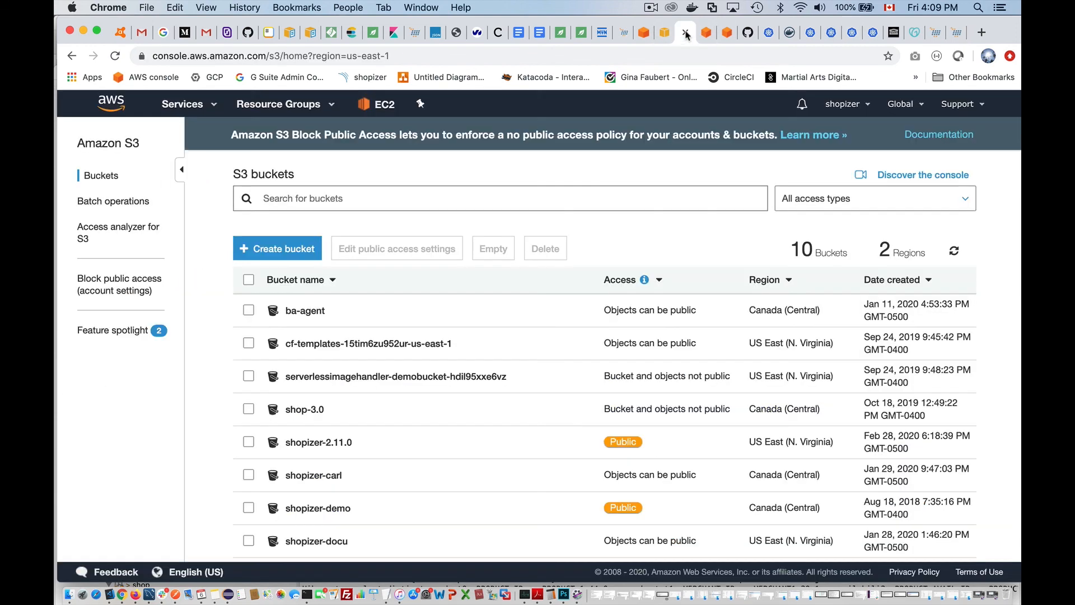
- Browse shopizer-2.11.0 > products > DEFAULT > test123 > SMALL and open 63.jpg via its Object URL
{"action": "left_click", "coordinate": [319, 443]}
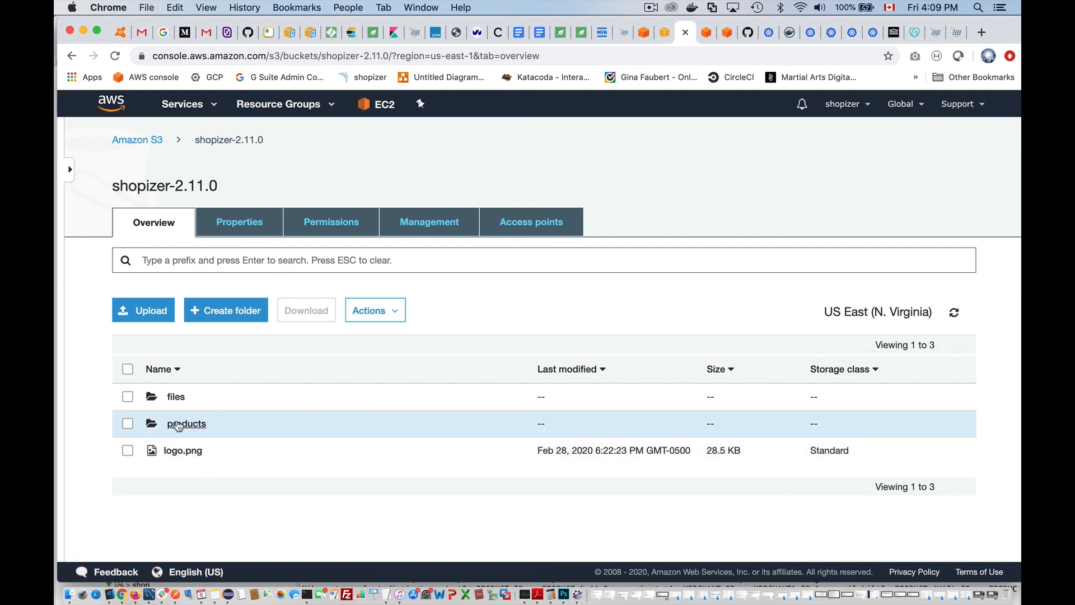
{"action": "left_click", "coordinate": [177, 425]}
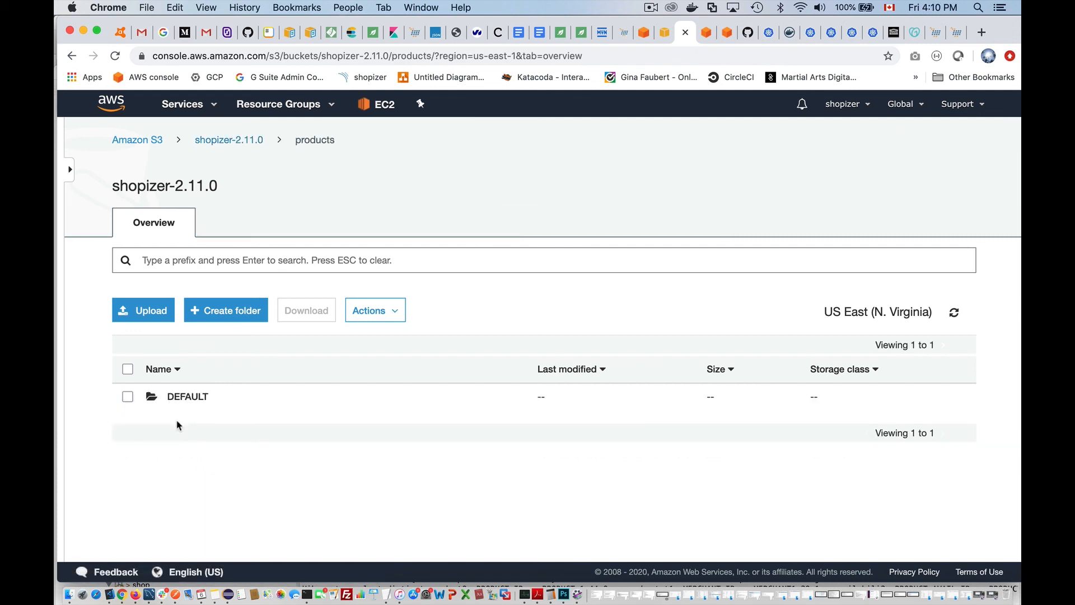
{"action": "left_click", "coordinate": [184, 397]}
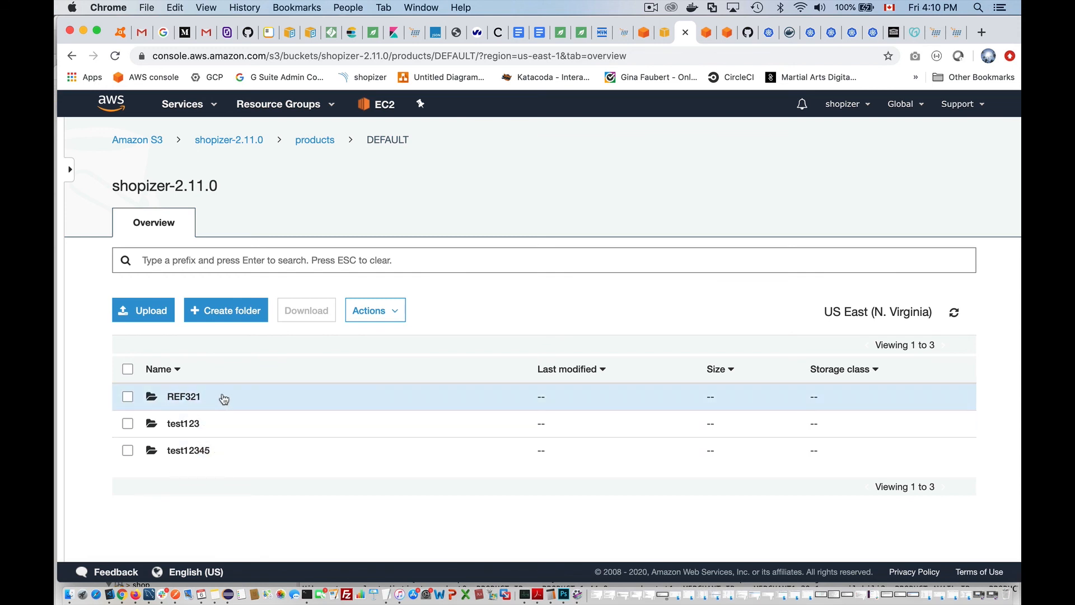
{"action": "left_click", "coordinate": [192, 426]}
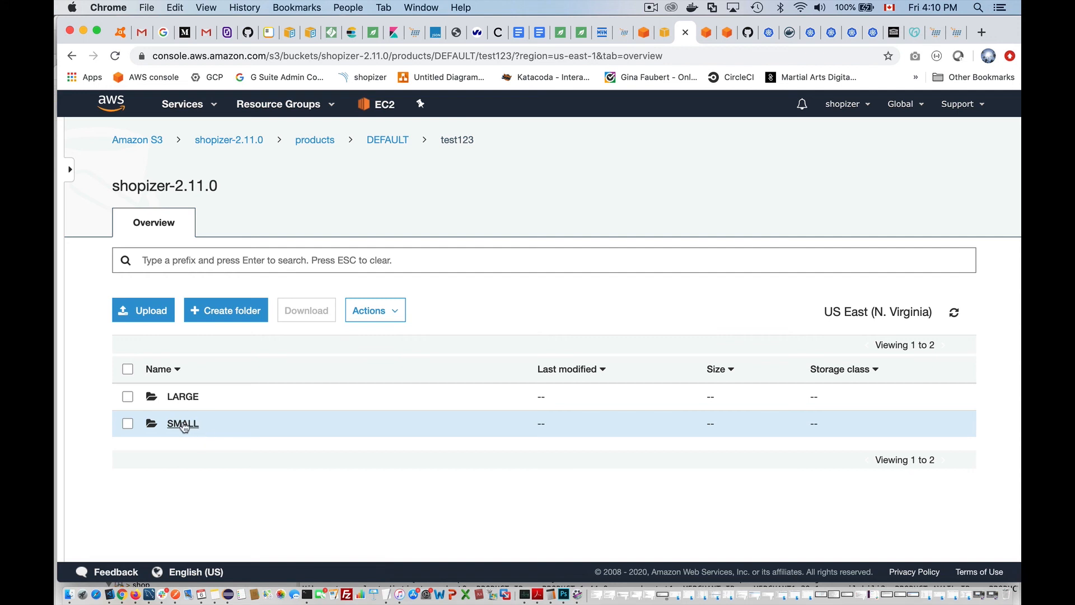
{"action": "left_click", "coordinate": [184, 425]}
{"action": "left_click", "coordinate": [179, 397]}
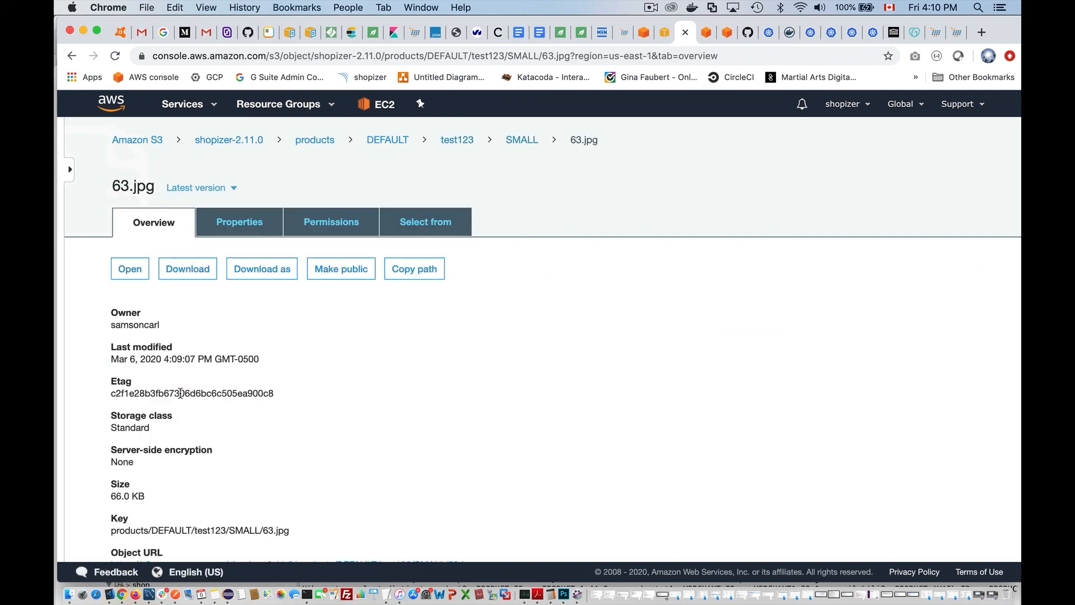
{"action": "scroll", "coordinate": [304, 427], "scroll_direction": "down", "scroll_amount": 3}
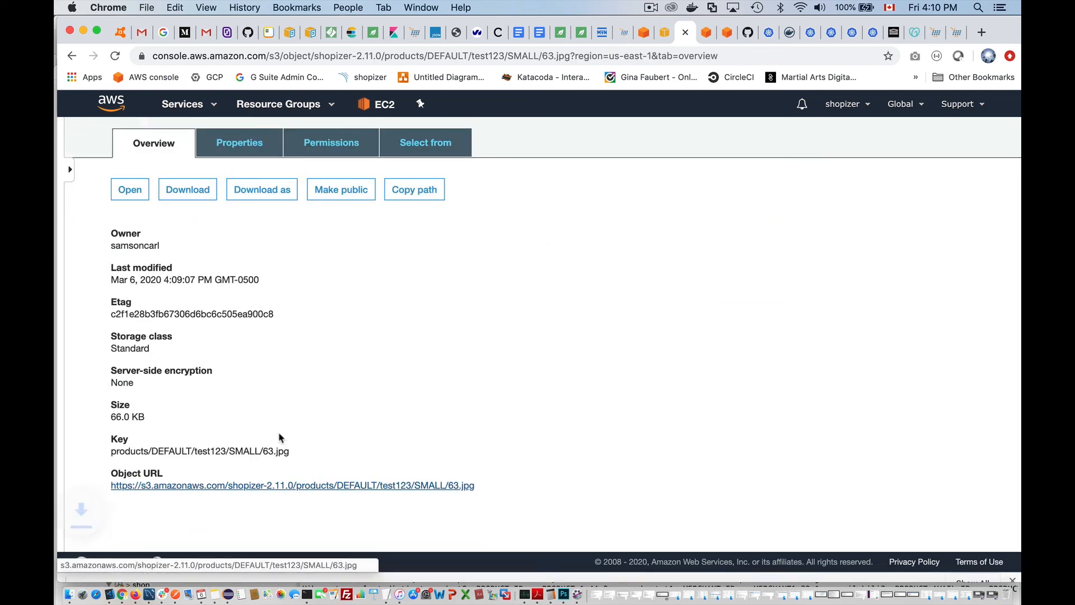
{"action": "left_click", "coordinate": [128, 565]}
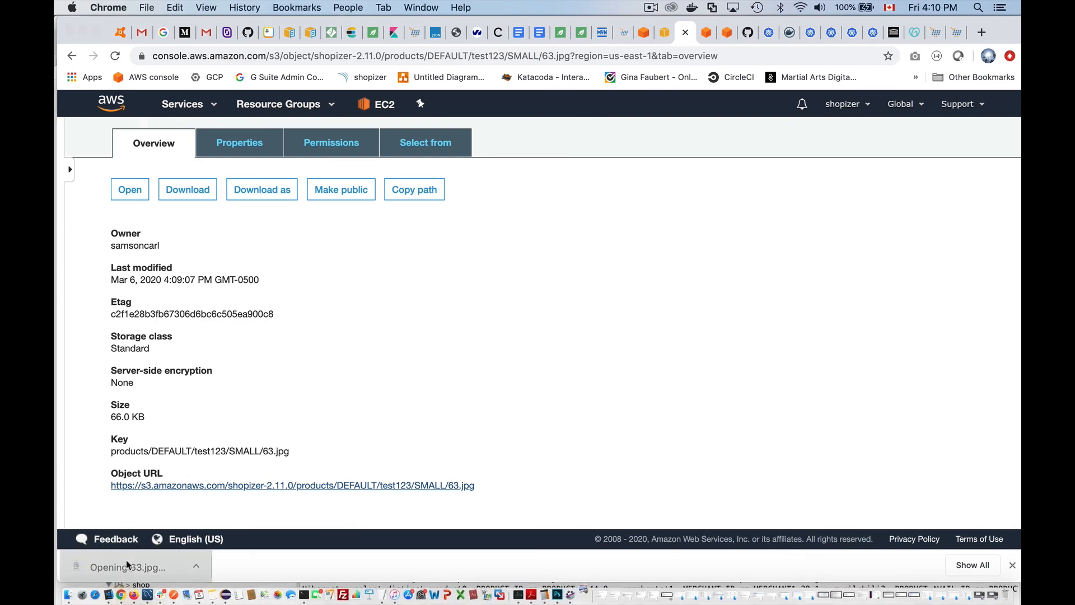